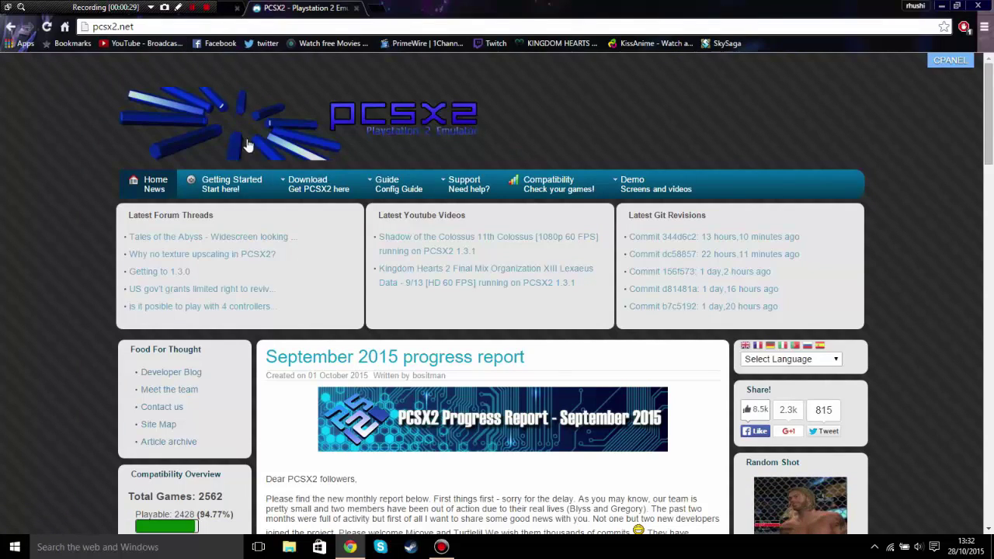
Step: From the PCSX2 site's Windows releases, download the PCSX2 1.2.1 Standalone Installer
{"action": "mouse_move", "coordinate": [341, 187]}
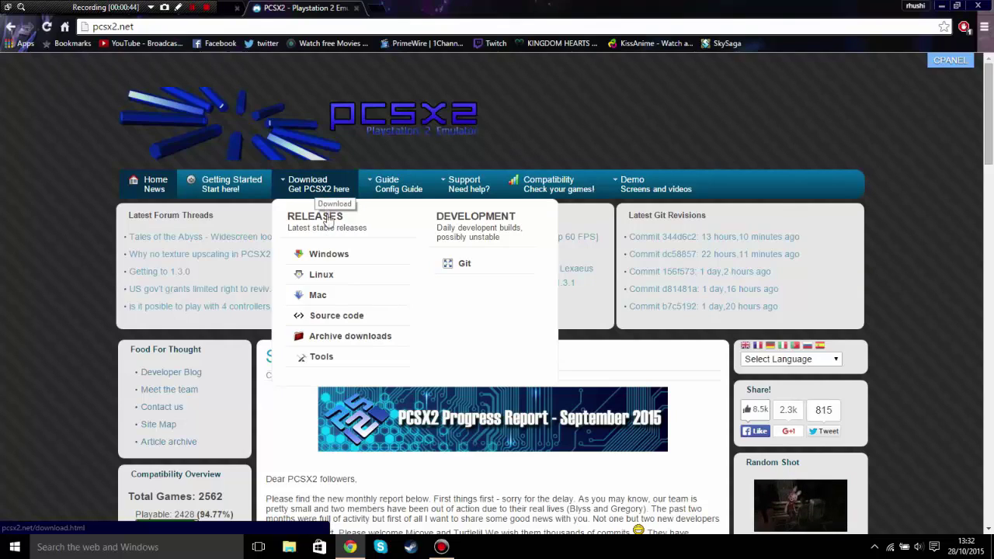
{"action": "left_click", "coordinate": [326, 258]}
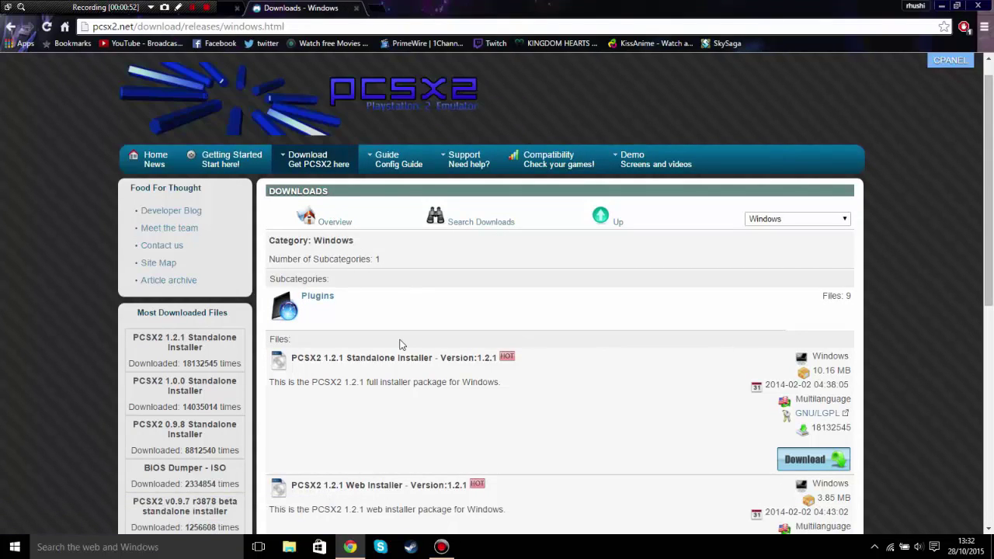
{"action": "scroll", "coordinate": [401, 345], "scroll_direction": "down", "scroll_amount": 4}
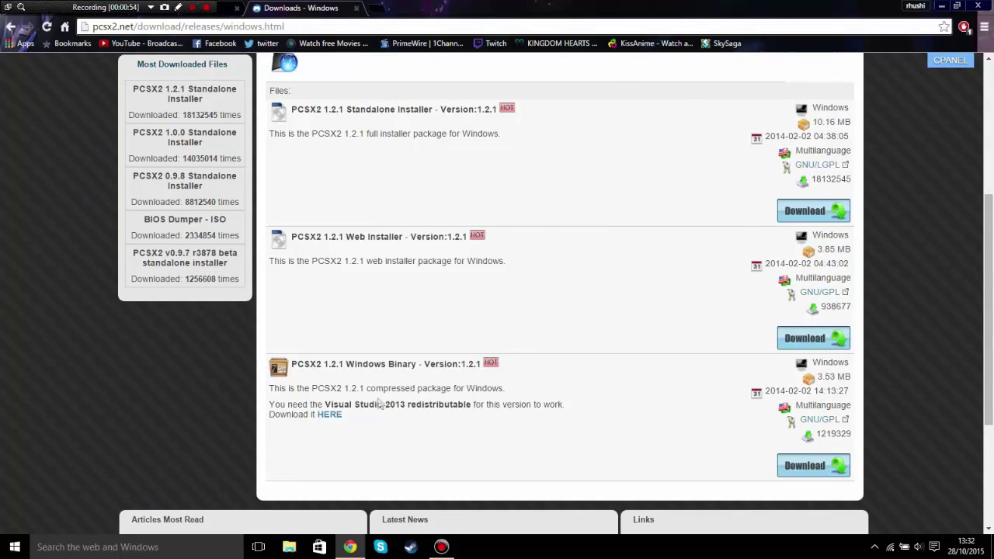
{"action": "scroll", "coordinate": [572, 246], "scroll_direction": "up", "scroll_amount": 1}
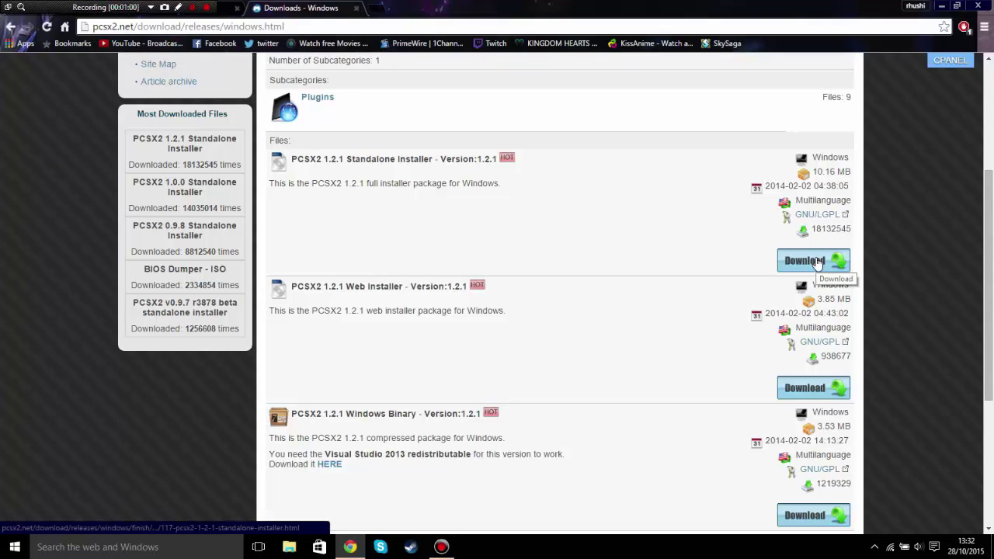
{"action": "left_click", "coordinate": [817, 264]}
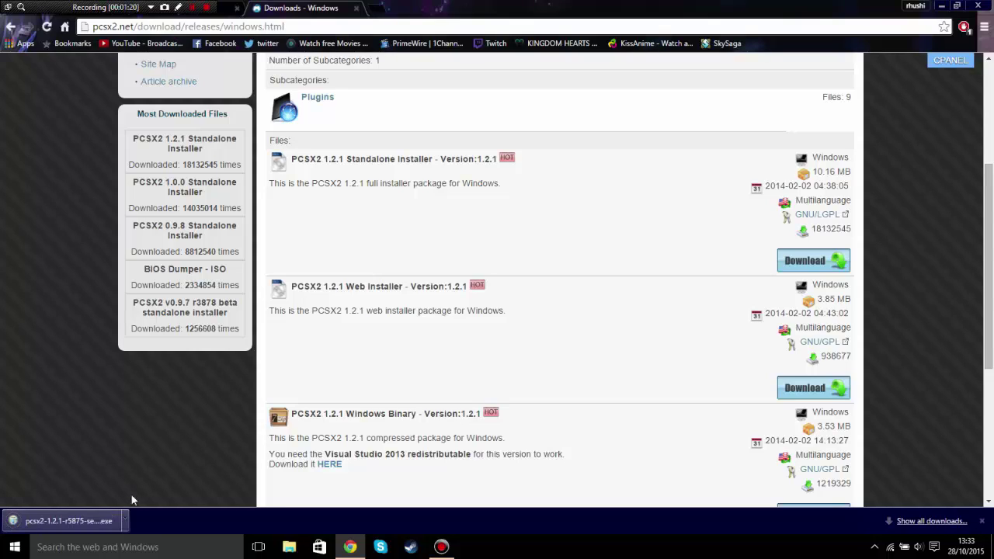
Step: Run the downloaded installer with all default components and the destination folder C:\Program Files (x86)\PCSX2 1.2.1, and close it when finished
{"action": "left_click", "coordinate": [81, 519]}
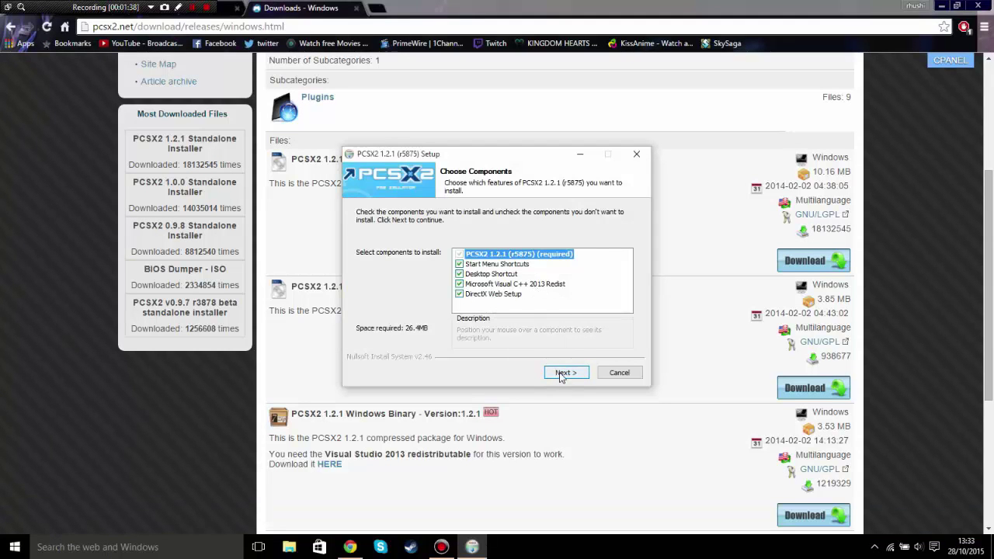
{"action": "left_click", "coordinate": [561, 374]}
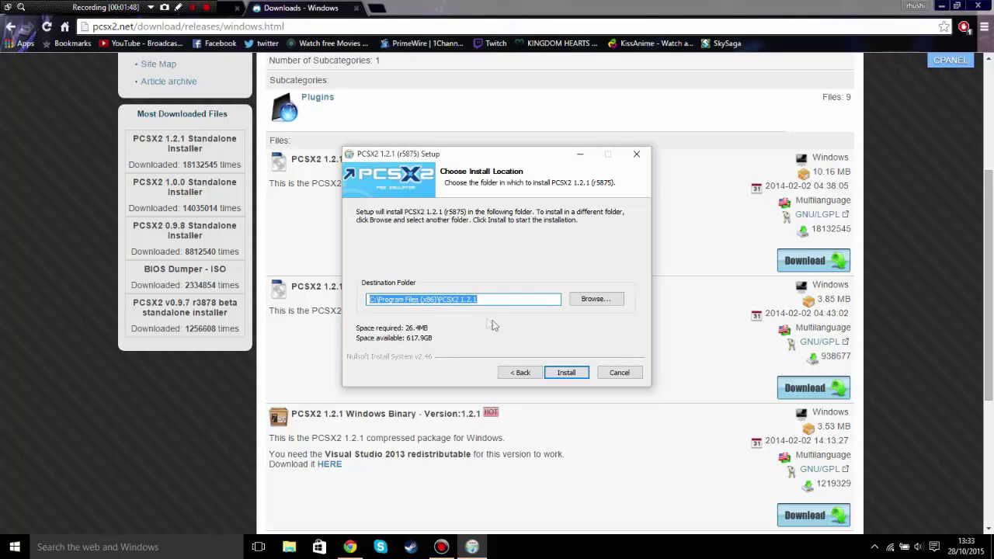
{"action": "left_click", "coordinate": [566, 374]}
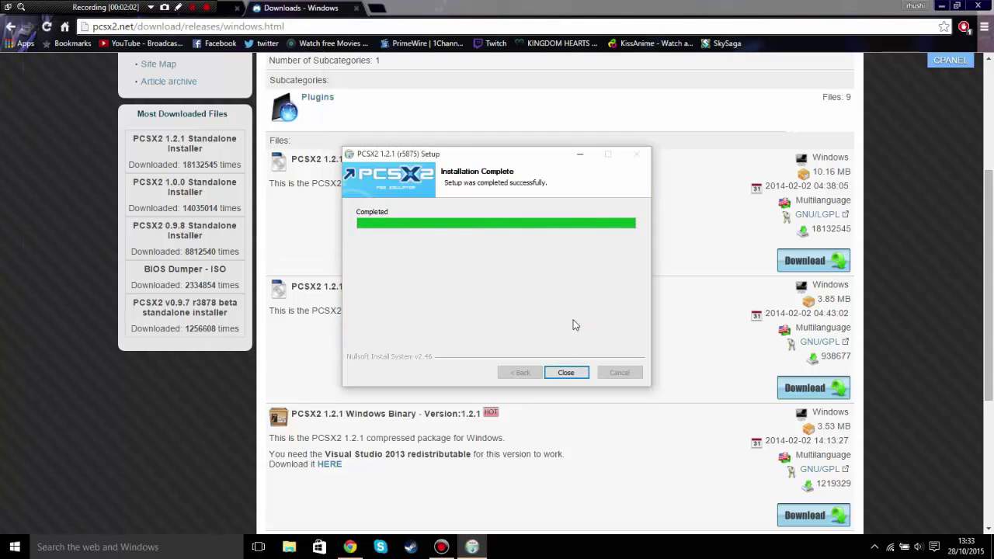
{"action": "left_click", "coordinate": [566, 372]}
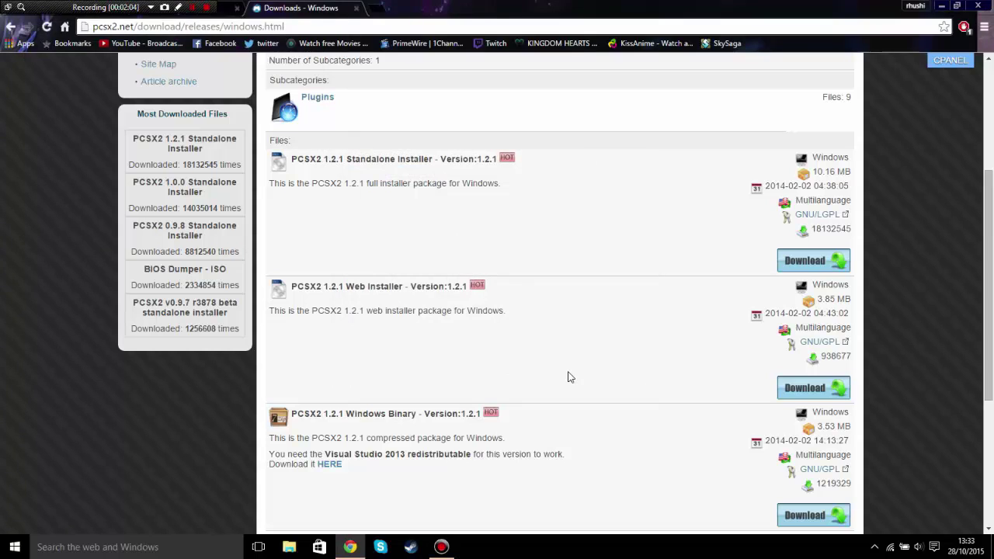
Step: Minimize the browser, switch to File Explorer and open the Program Files (x86) folder on Local Disk (C:)
{"action": "left_click", "coordinate": [940, 6]}
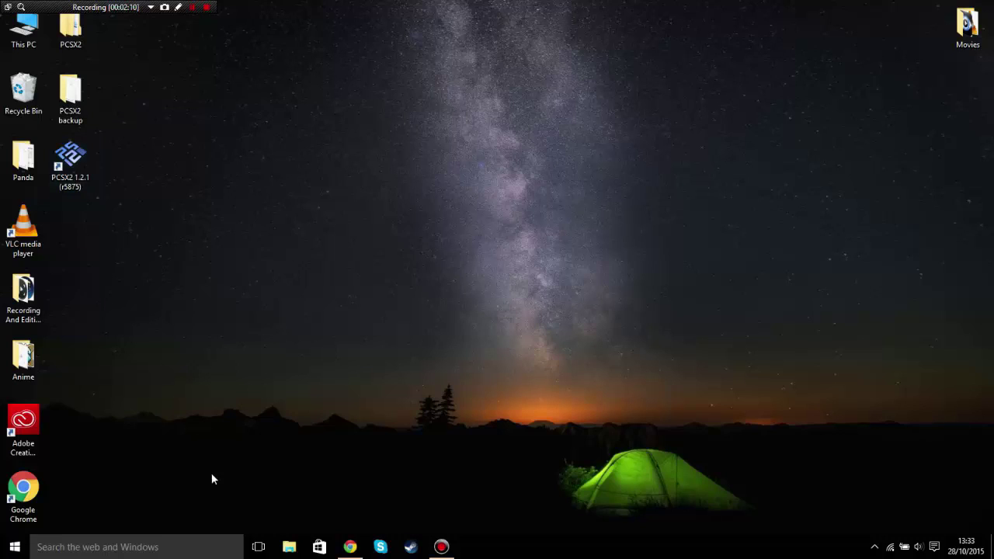
{"action": "left_click", "coordinate": [289, 548]}
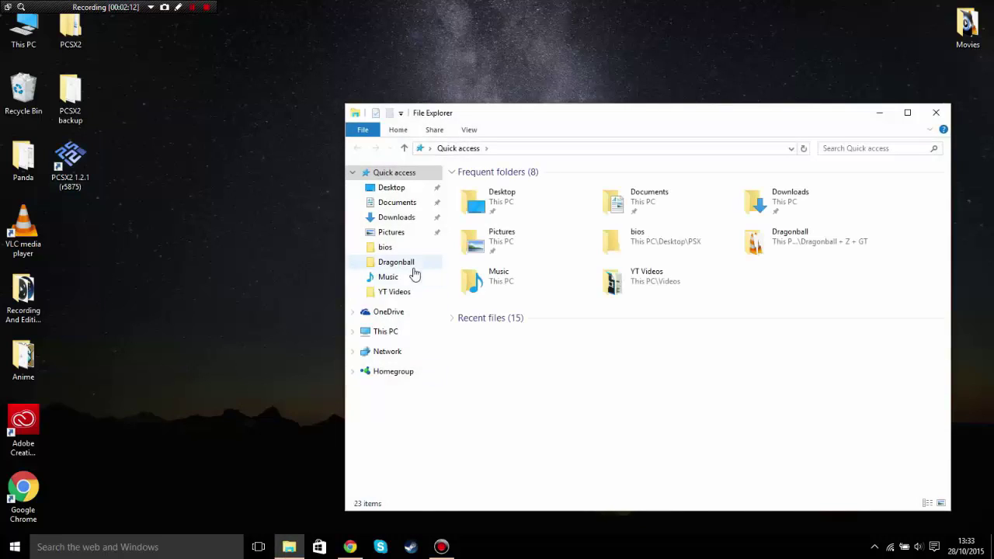
{"action": "left_click", "coordinate": [404, 334]}
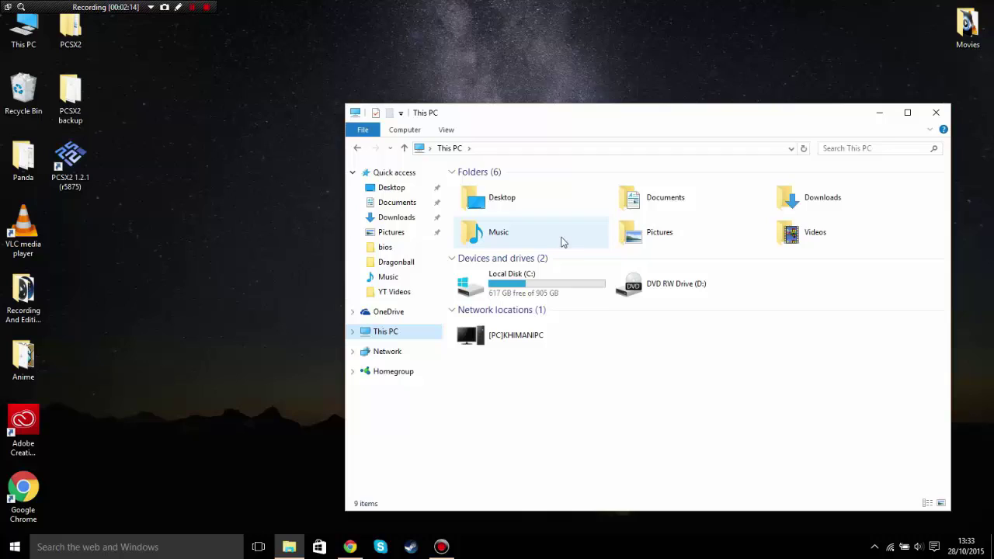
{"action": "double_click", "coordinate": [533, 292]}
{"action": "double_click", "coordinate": [526, 303]}
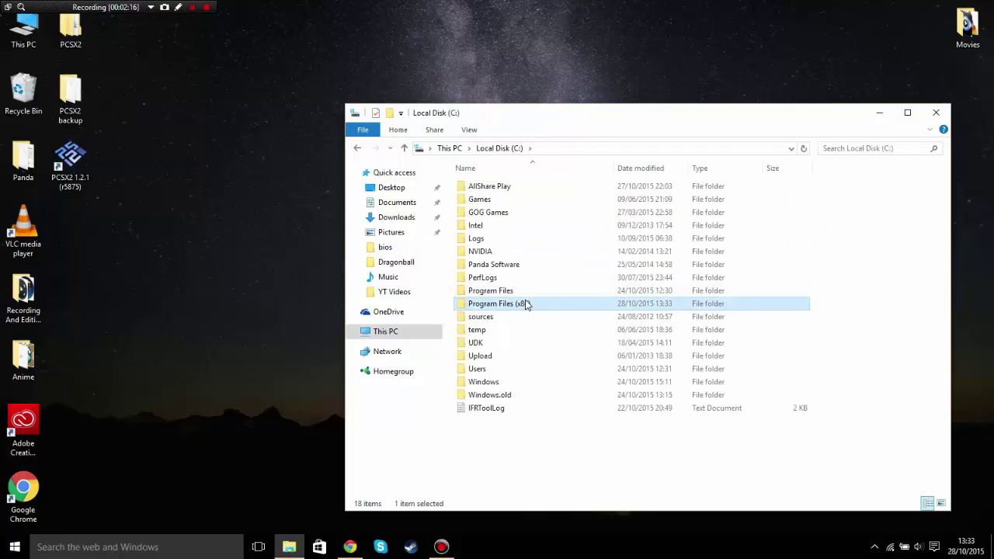
Step: Locate the PCSX2 1.2.1 folder within Program Files (x86) and open it
{"action": "key", "text": "Down"}
{"action": "key", "text": "Down"}
{"action": "key", "text": "Down"}
{"action": "key", "text": "Down"}
{"action": "key", "text": "Down"}
{"action": "key", "text": "Down"}
{"action": "key", "text": "Down"}
{"action": "key", "text": "Down"}
{"action": "key", "text": "Down"}
{"action": "key", "text": "Down"}
{"action": "key", "text": "Down"}
{"action": "key", "text": "Down"}
{"action": "key", "text": "Down"}
{"action": "key", "text": "Down"}
{"action": "key", "text": "Down"}
{"action": "key", "text": "Down"}
{"action": "key", "text": "Down"}
{"action": "key", "text": "Down"}
{"action": "key", "text": "Down"}
{"action": "key", "text": "Down"}
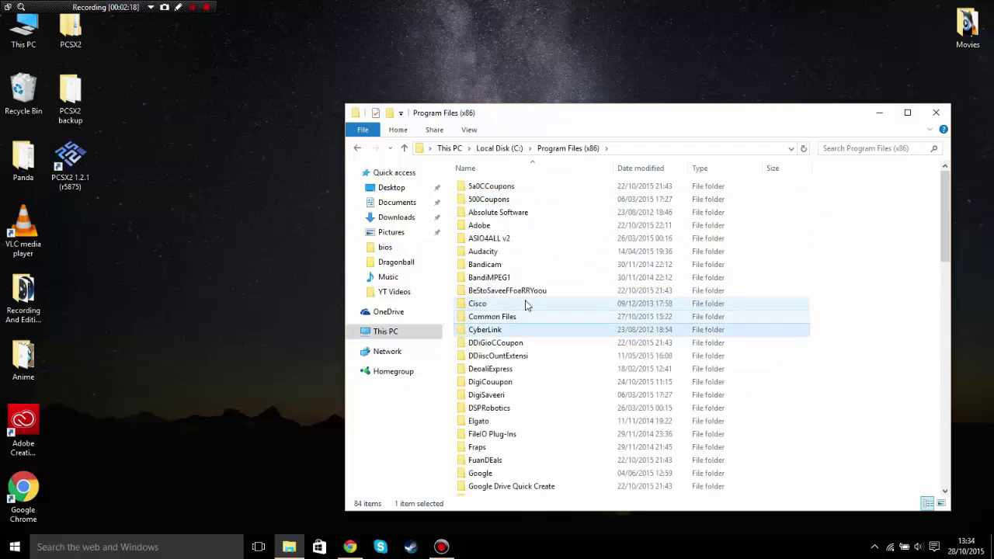
{"action": "key", "text": "Down"}
{"action": "key", "text": "Down"}
{"action": "key", "text": "Down"}
{"action": "key", "text": "Down"}
{"action": "key", "text": "Down"}
{"action": "key", "text": "Down"}
{"action": "key", "text": "Down"}
{"action": "key", "text": "Down"}
{"action": "key", "text": "Down"}
{"action": "key", "text": "Down"}
{"action": "key", "text": "Down"}
{"action": "key", "text": "Down"}
{"action": "key", "text": "Down"}
{"action": "key", "text": "Down"}
{"action": "key", "text": "Down"}
{"action": "key", "text": "Down"}
{"action": "key", "text": "Down"}
{"action": "key", "text": "Down"}
{"action": "key", "text": "Down"}
{"action": "key", "text": "Down"}
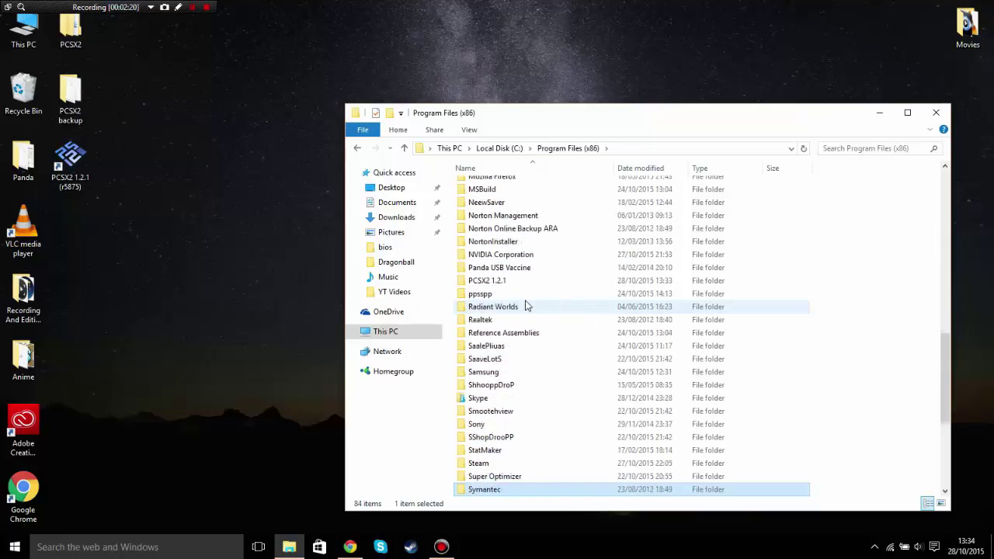
{"action": "key", "text": "Down"}
{"action": "key", "text": "Down"}
{"action": "key", "text": "Down"}
{"action": "key", "text": "Down"}
{"action": "key", "text": "Down"}
{"action": "key", "text": "Down"}
{"action": "key", "text": "Down"}
{"action": "key", "text": "Down"}
{"action": "key", "text": "Down"}
{"action": "key", "text": "Down"}
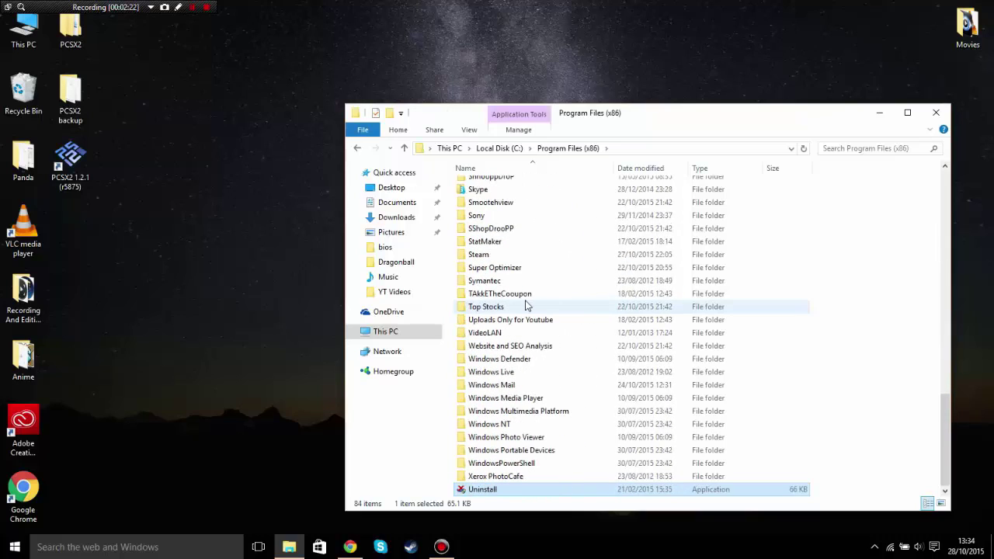
{"action": "key", "text": "Up"}
{"action": "key", "text": "Up"}
{"action": "key", "text": "Up"}
{"action": "key", "text": "Up"}
{"action": "key", "text": "Up"}
{"action": "key", "text": "Up"}
{"action": "key", "text": "Up"}
{"action": "key", "text": "Up"}
{"action": "key", "text": "Up"}
{"action": "key", "text": "Up"}
{"action": "key", "text": "Up"}
{"action": "key", "text": "Up"}
{"action": "key", "text": "Up"}
{"action": "key", "text": "Up"}
{"action": "key", "text": "Up"}
{"action": "key", "text": "Up"}
{"action": "key", "text": "Up"}
{"action": "key", "text": "Up"}
{"action": "key", "text": "Up"}
{"action": "key", "text": "Up"}
{"action": "key", "text": "Up"}
{"action": "key", "text": "Up"}
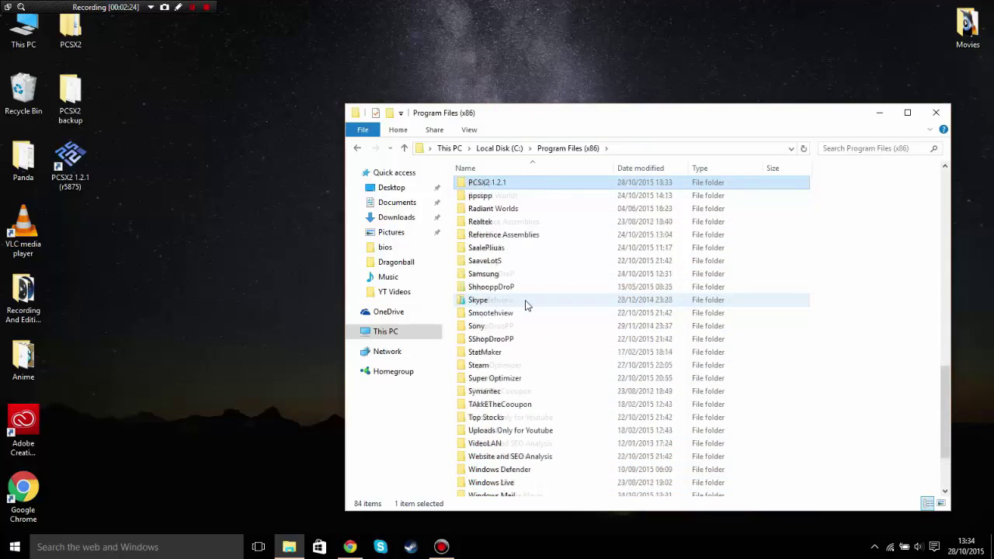
{"action": "double_click", "coordinate": [482, 194]}
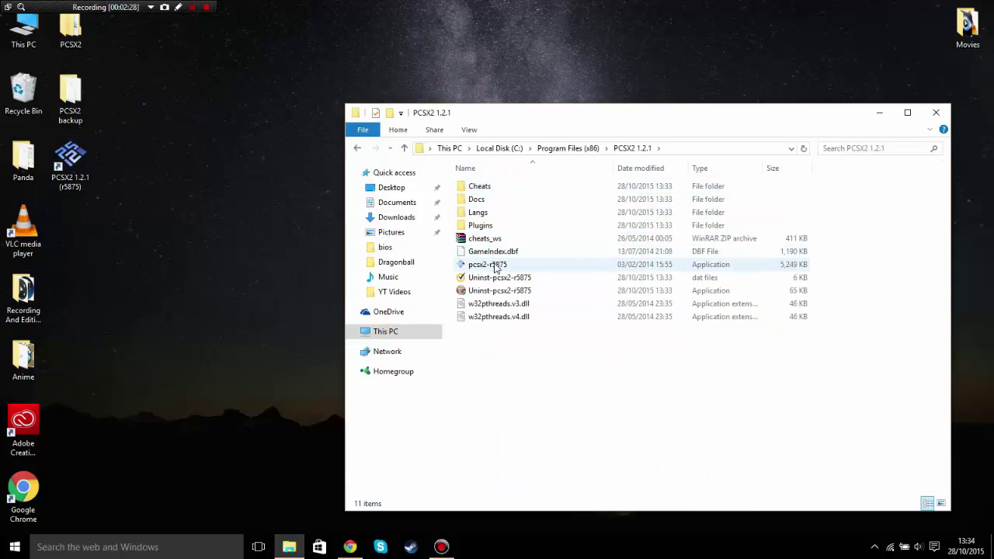
Step: Launch the pcsx2-r5875 application and advance its first-time configuration past the language page to the plugin selection
{"action": "double_click", "coordinate": [496, 267]}
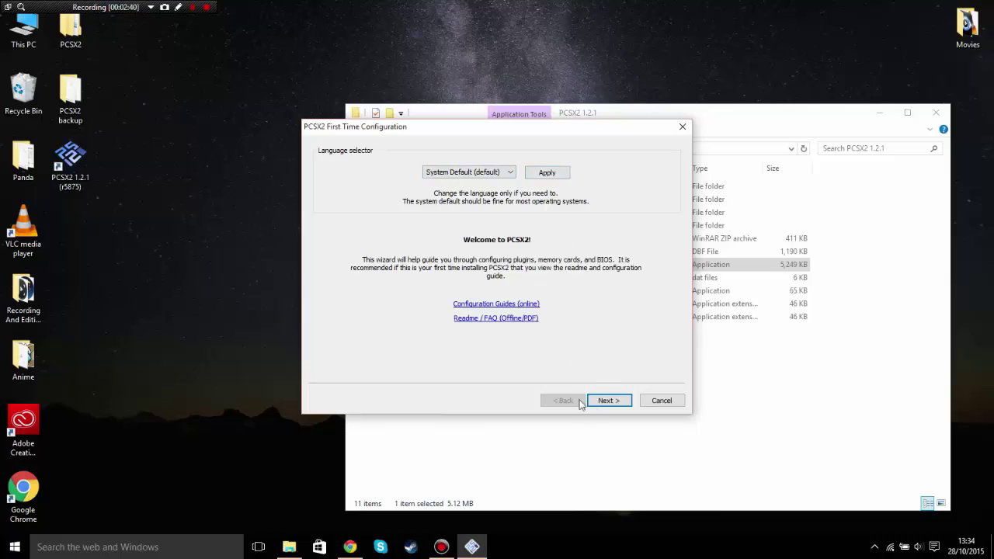
{"action": "left_click", "coordinate": [609, 401]}
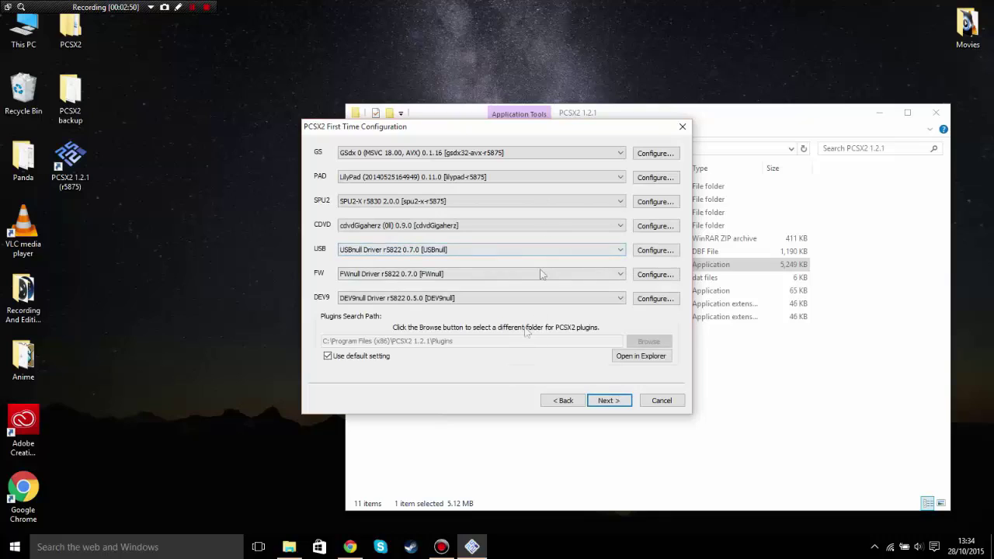
{"action": "left_click", "coordinate": [349, 299]}
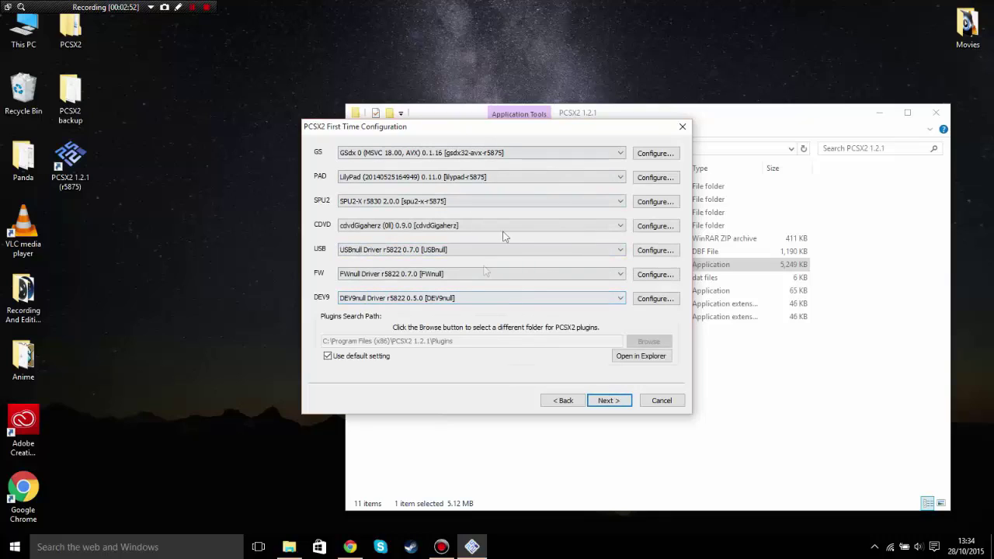
{"action": "left_click", "coordinate": [483, 159]}
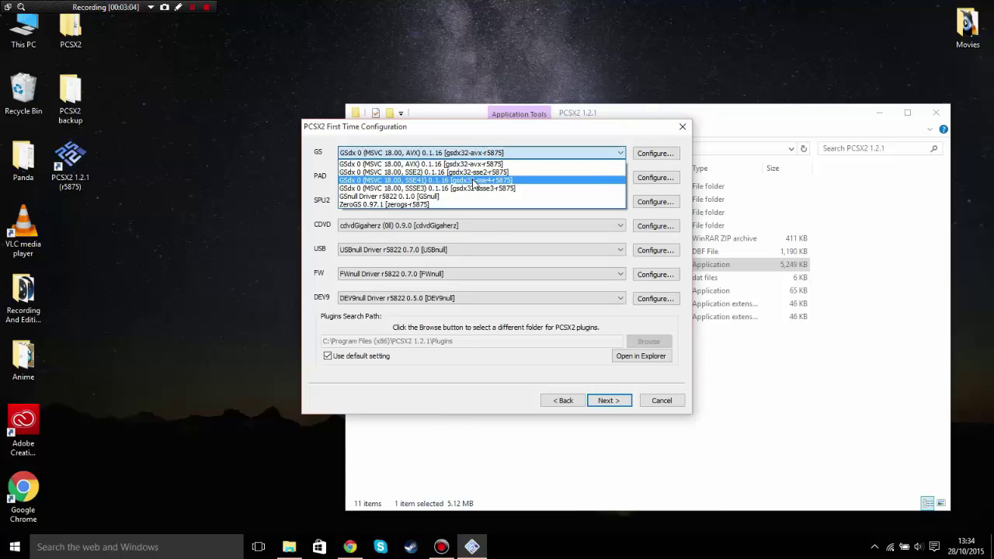
{"action": "left_click", "coordinate": [471, 189]}
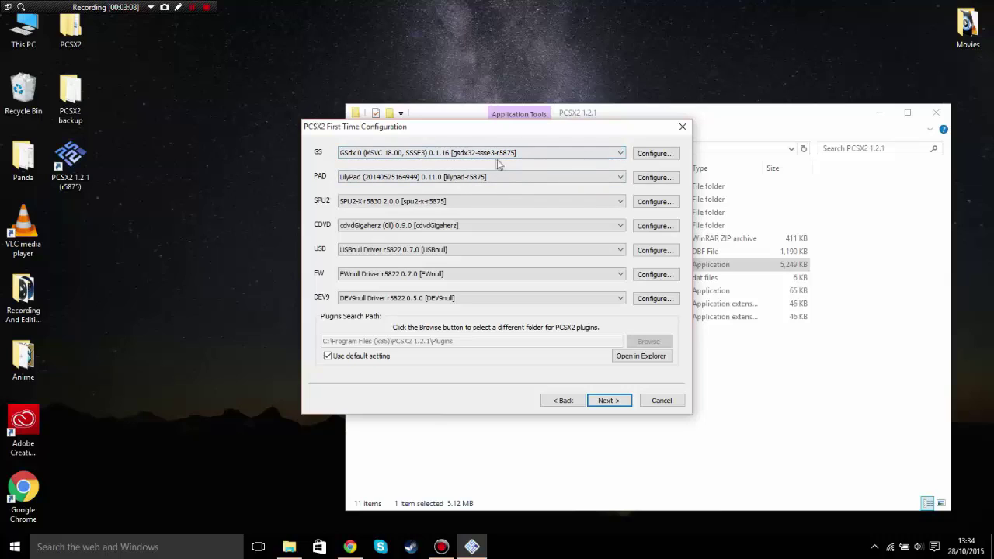
{"action": "left_click", "coordinate": [666, 153]}
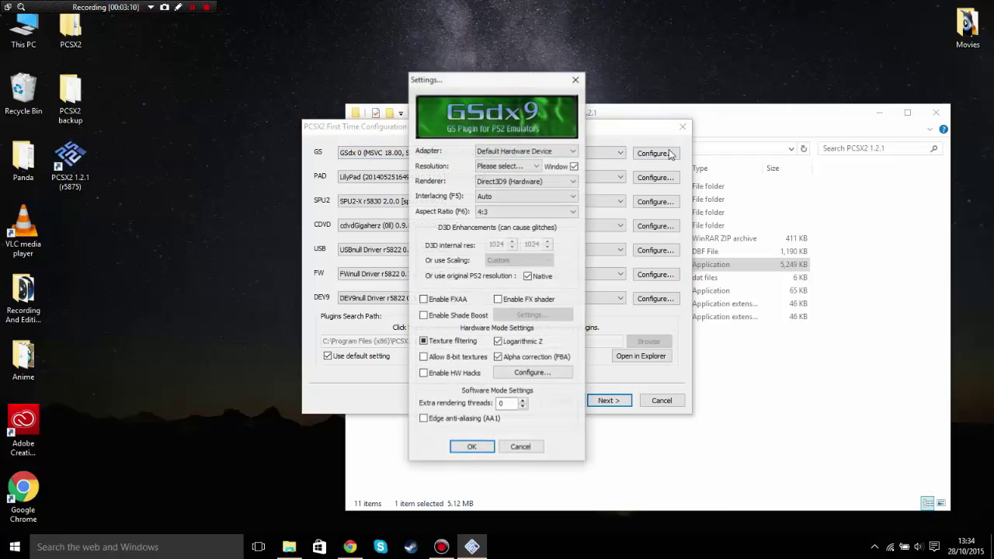
{"action": "left_click", "coordinate": [544, 155]}
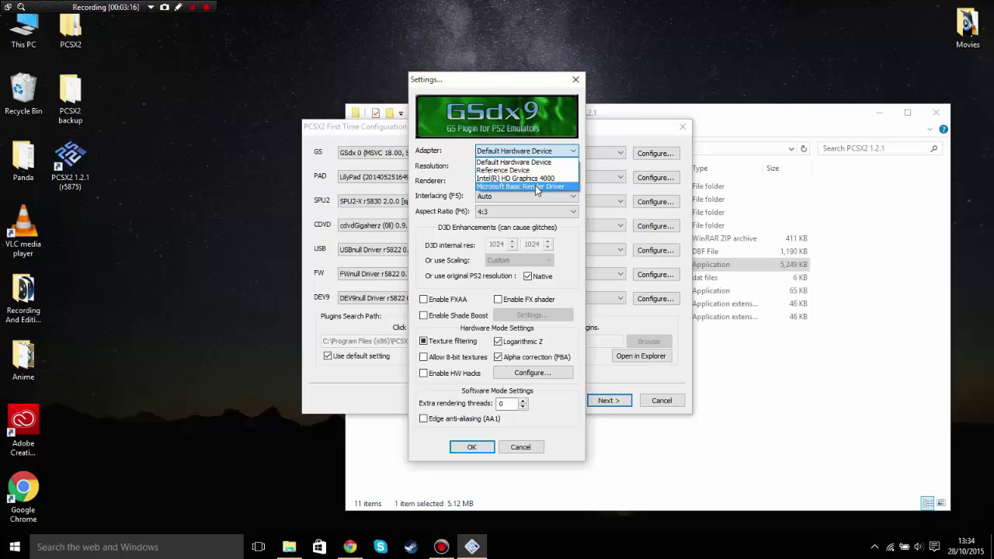
{"action": "left_click", "coordinate": [540, 161]}
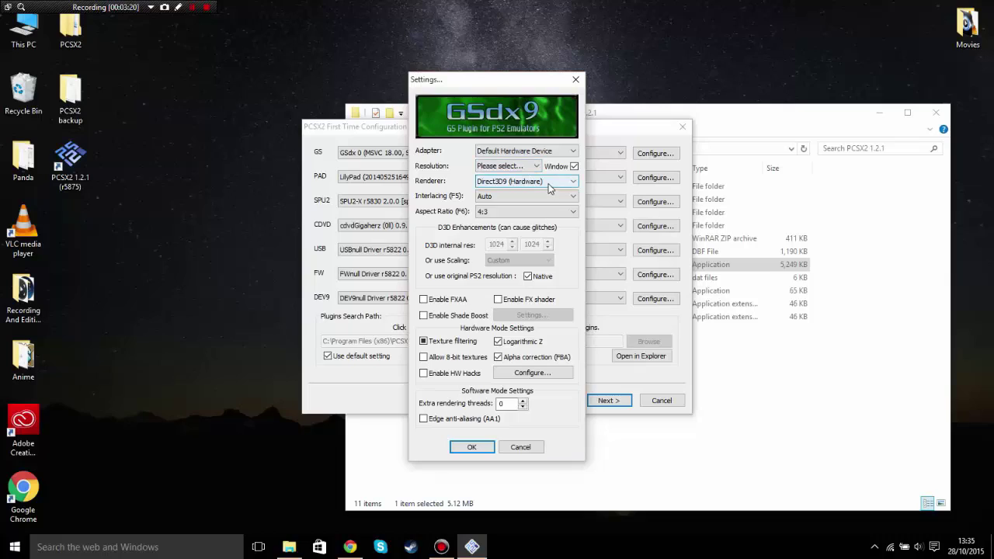
{"action": "left_click", "coordinate": [548, 184]}
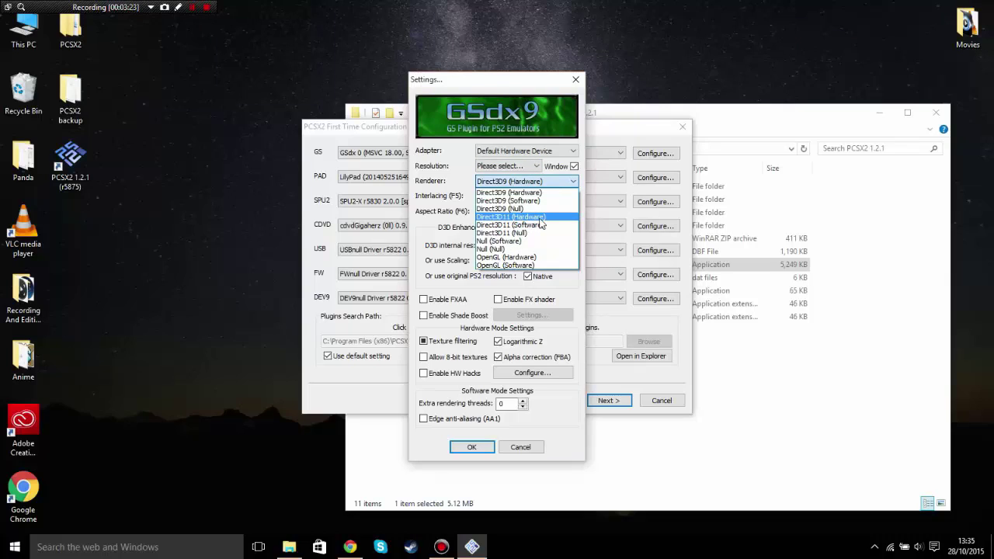
{"action": "left_click", "coordinate": [541, 217]}
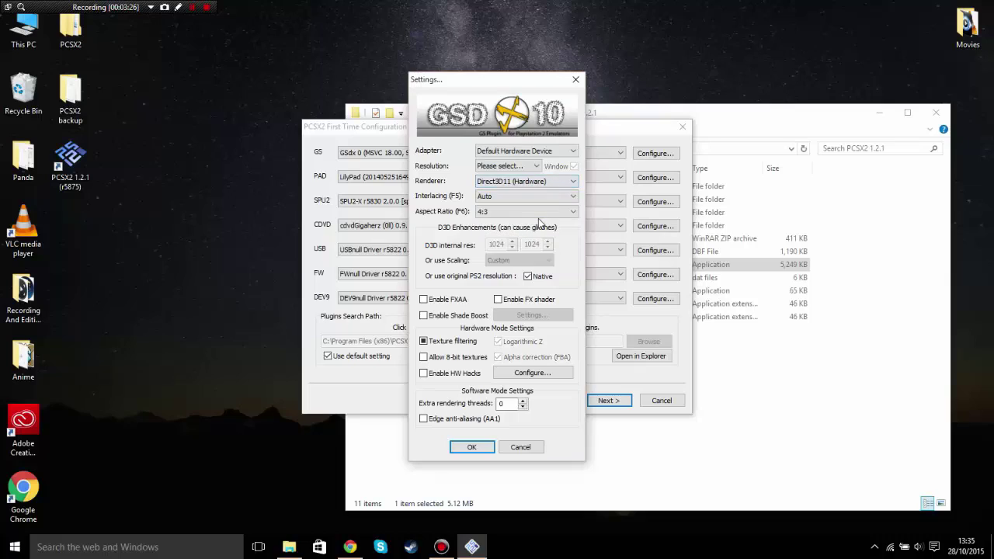
{"action": "left_click", "coordinate": [533, 165]}
{"action": "left_click", "coordinate": [532, 167]}
{"action": "left_click", "coordinate": [547, 151]}
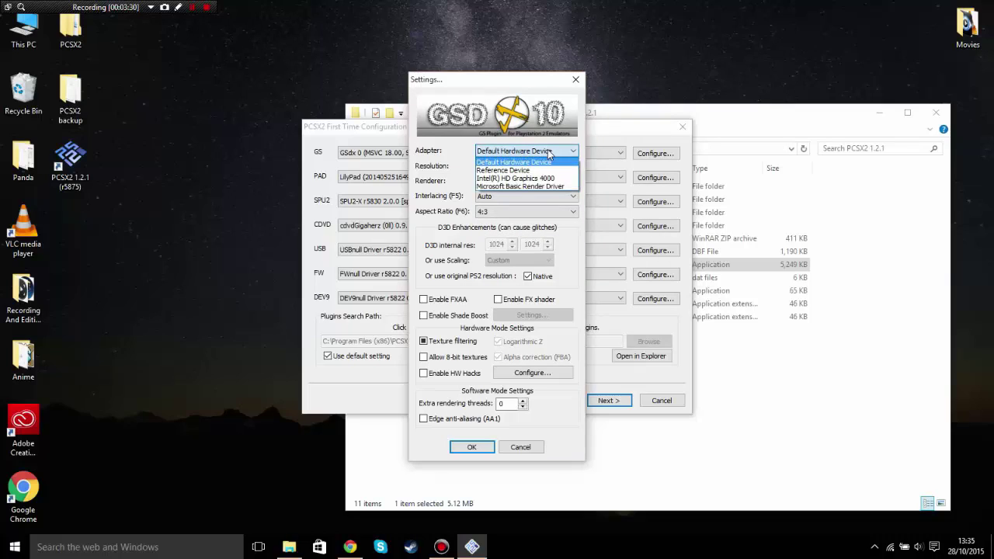
{"action": "left_click", "coordinate": [549, 153]}
{"action": "left_click", "coordinate": [540, 202]}
{"action": "left_click", "coordinate": [541, 205]}
{"action": "left_click", "coordinate": [542, 212]}
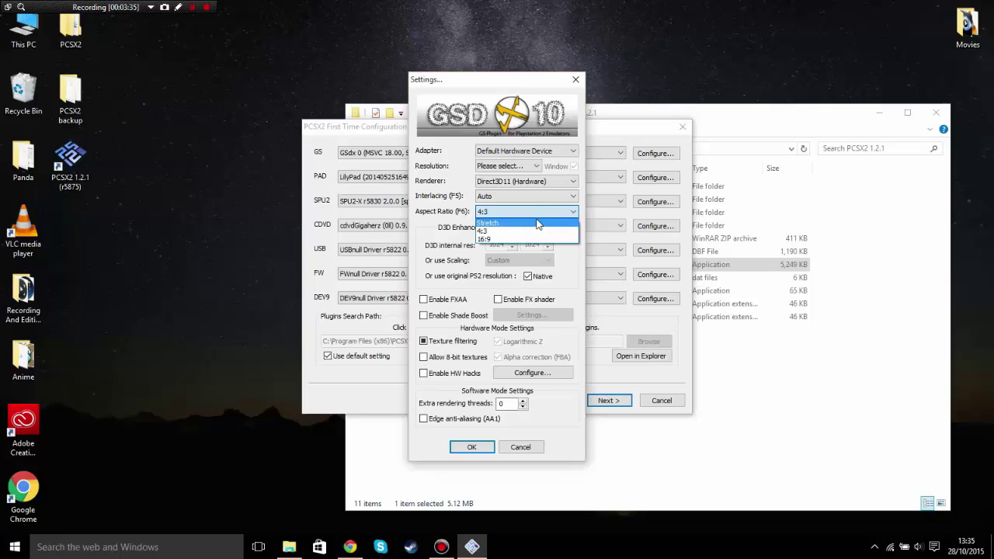
{"action": "left_click", "coordinate": [538, 223]}
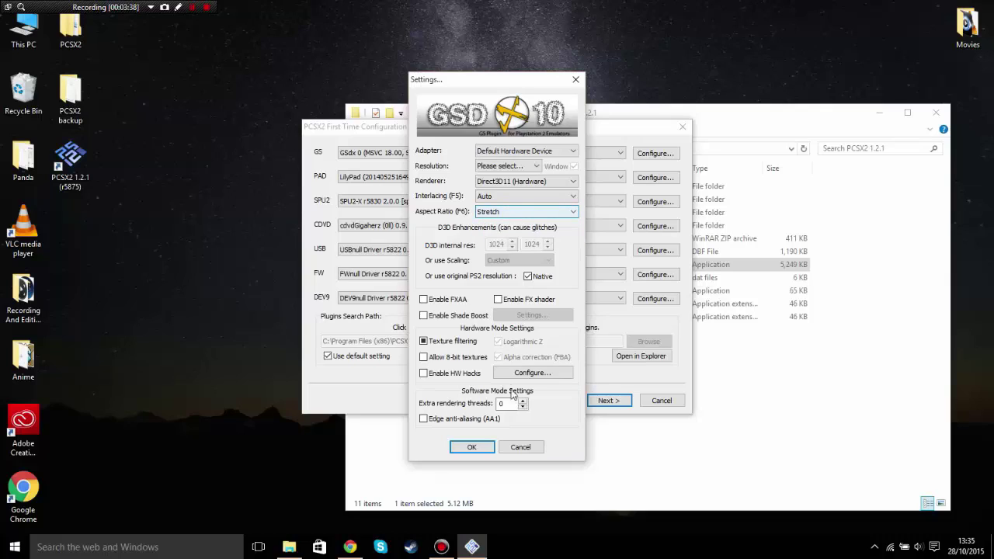
{"action": "left_click", "coordinate": [538, 454]}
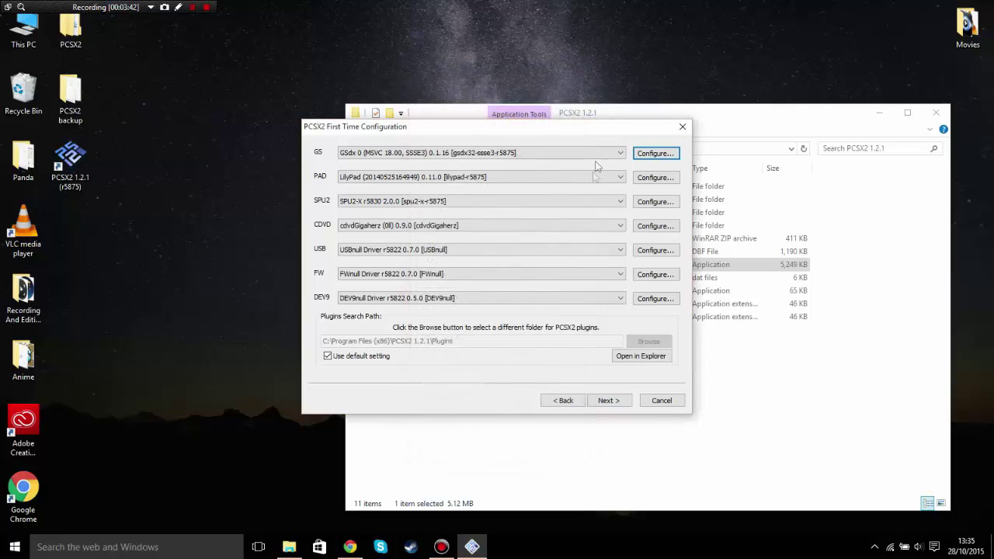
Step: Set the GS plugin to GSdx 0 (MSVC 18.00, AVX) 0.1.16 [gsdx32-avx-r5875] and open its configuration
{"action": "left_click", "coordinate": [626, 154]}
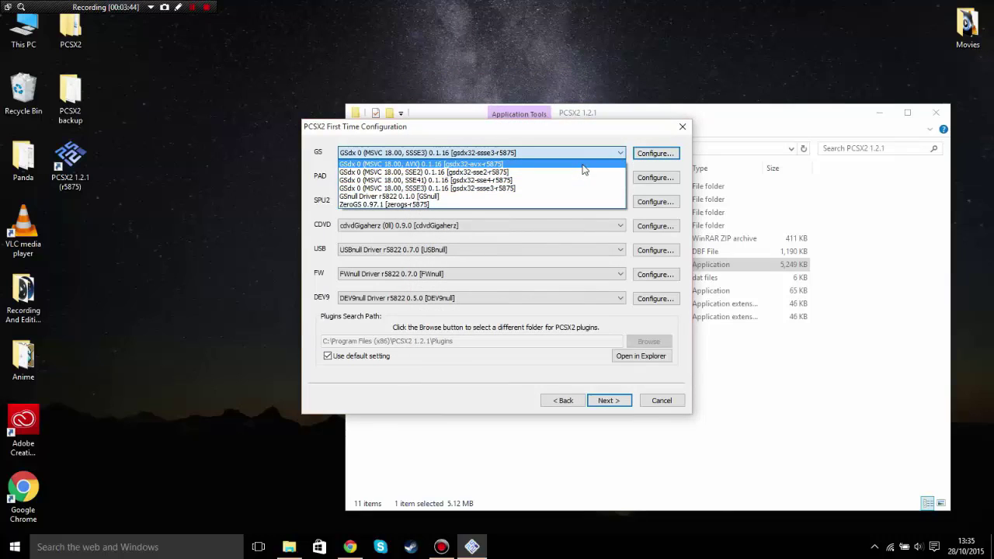
{"action": "left_click", "coordinate": [583, 168]}
{"action": "left_click", "coordinate": [653, 153]}
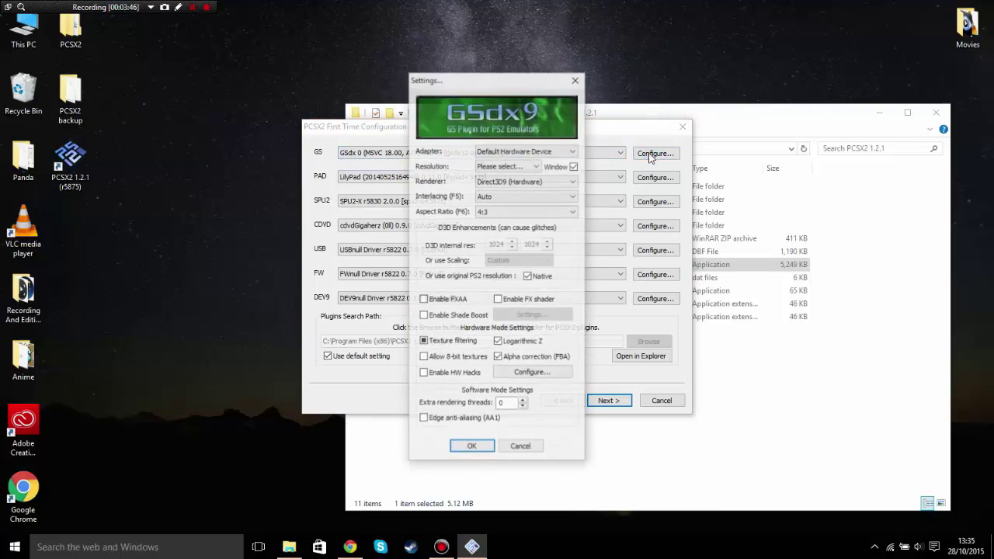
Step: Try the Direct3D11 (Hardware) renderer, and switch the adapter to Intel(R) HD Graphics 4000 and back to Default Hardware Device
{"action": "left_click", "coordinate": [561, 151]}
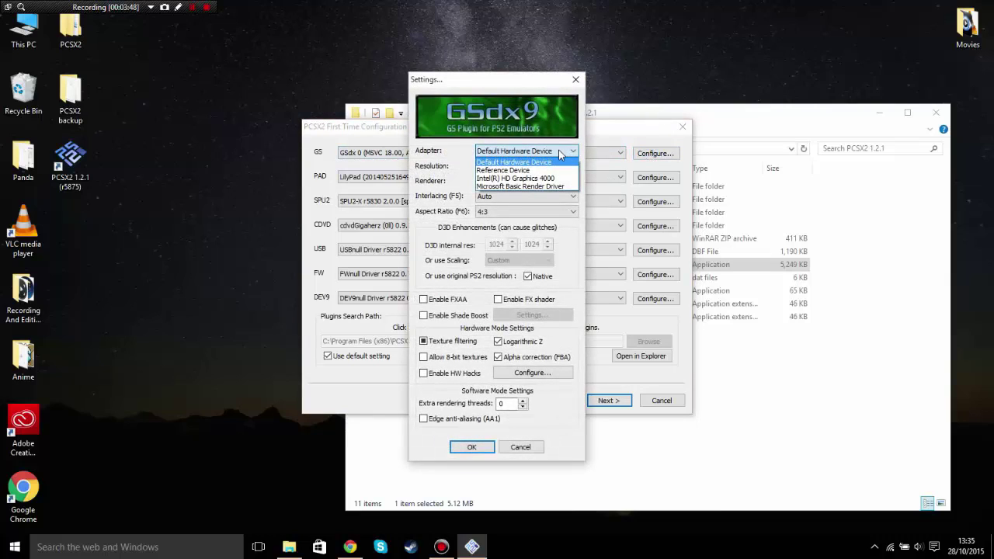
{"action": "left_click", "coordinate": [559, 150]}
{"action": "left_click", "coordinate": [519, 166]}
{"action": "left_click", "coordinate": [519, 172]}
{"action": "left_click", "coordinate": [516, 181]}
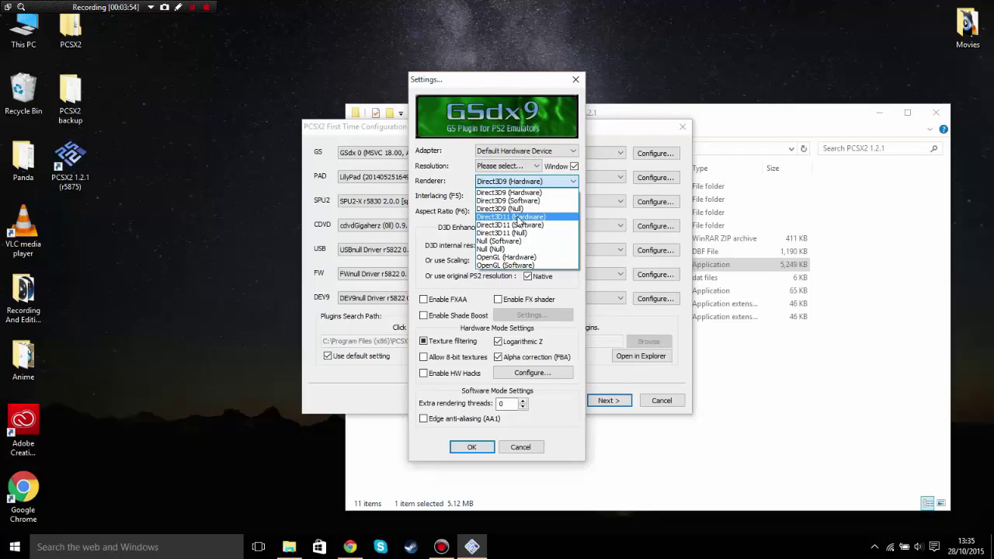
{"action": "left_click", "coordinate": [518, 217]}
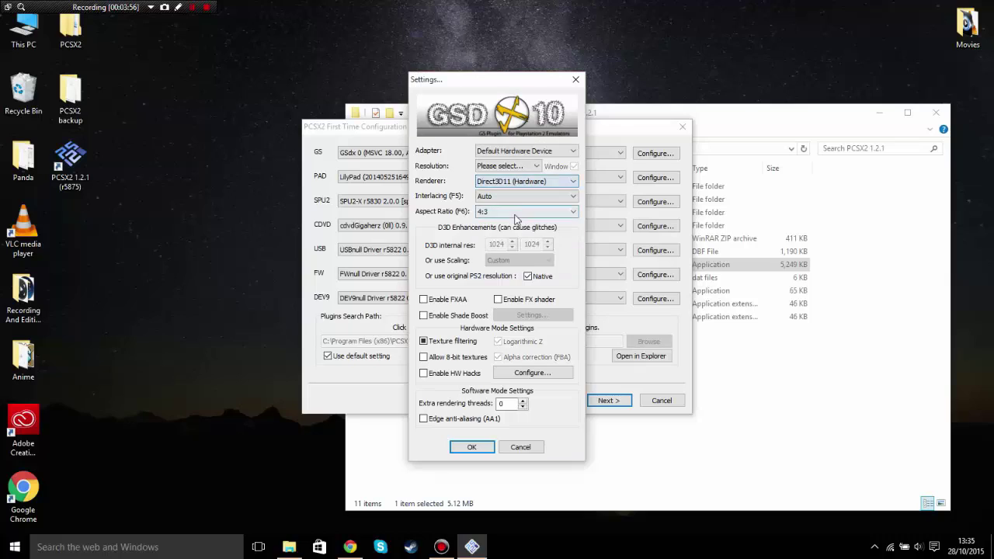
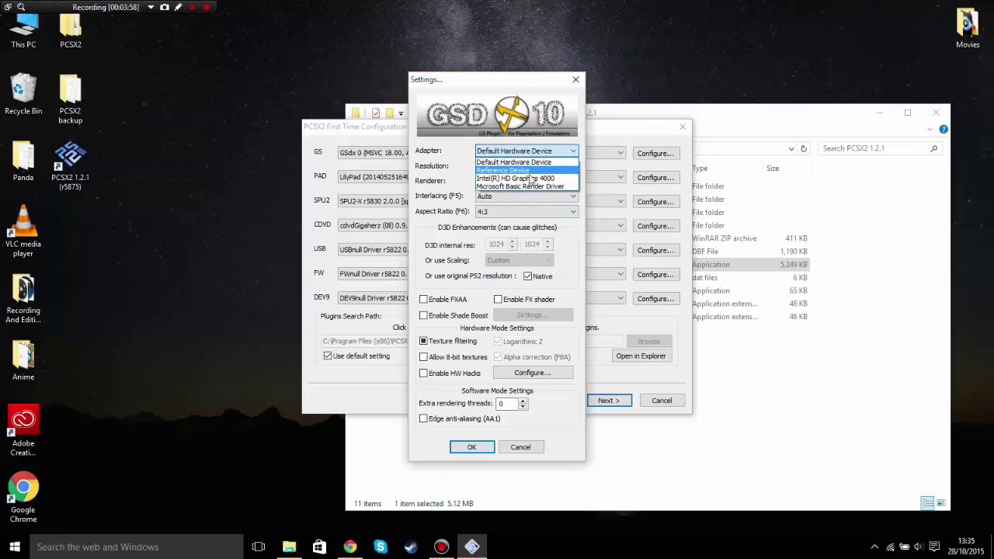
{"action": "left_click", "coordinate": [528, 152]}
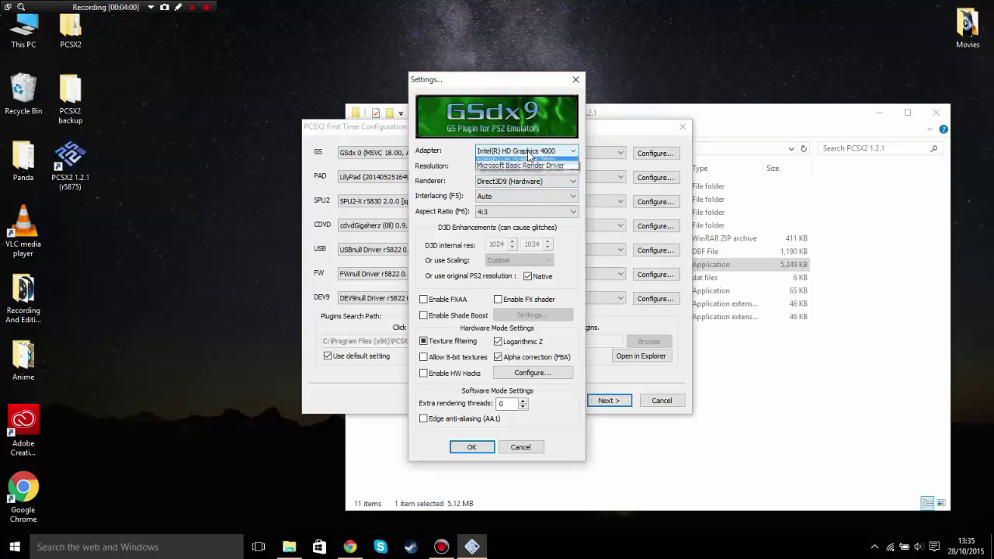
{"action": "left_click", "coordinate": [528, 164]}
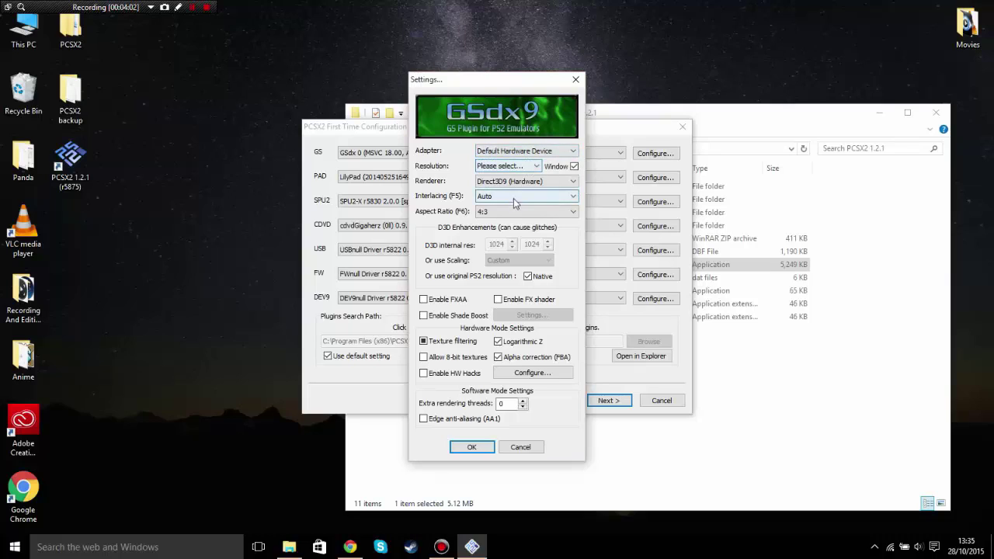
Step: Set the GSdx renderer to Direct3D11 (Hardware), keeping Default Hardware Device as the adapter
{"action": "left_click", "coordinate": [513, 181]}
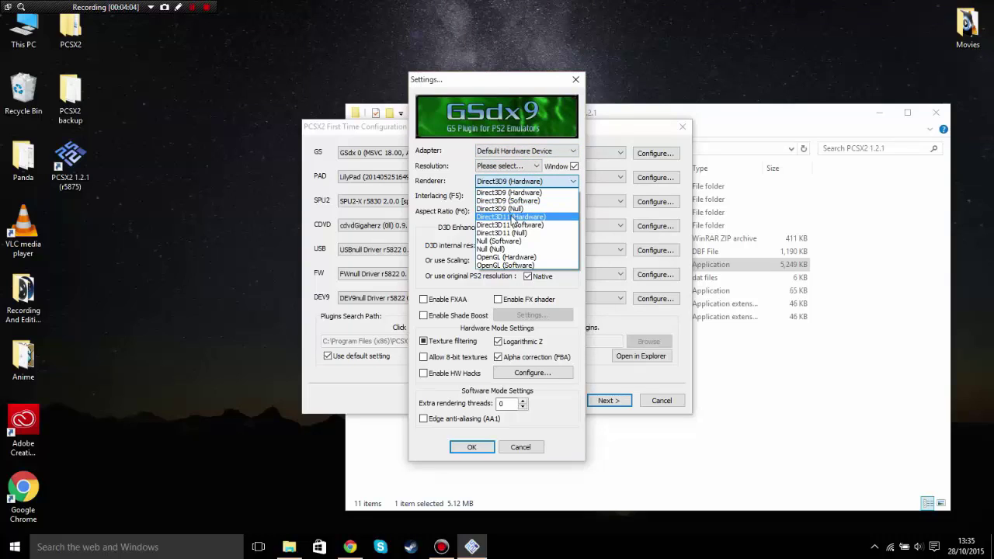
{"action": "left_click", "coordinate": [512, 220]}
{"action": "left_click", "coordinate": [554, 152]}
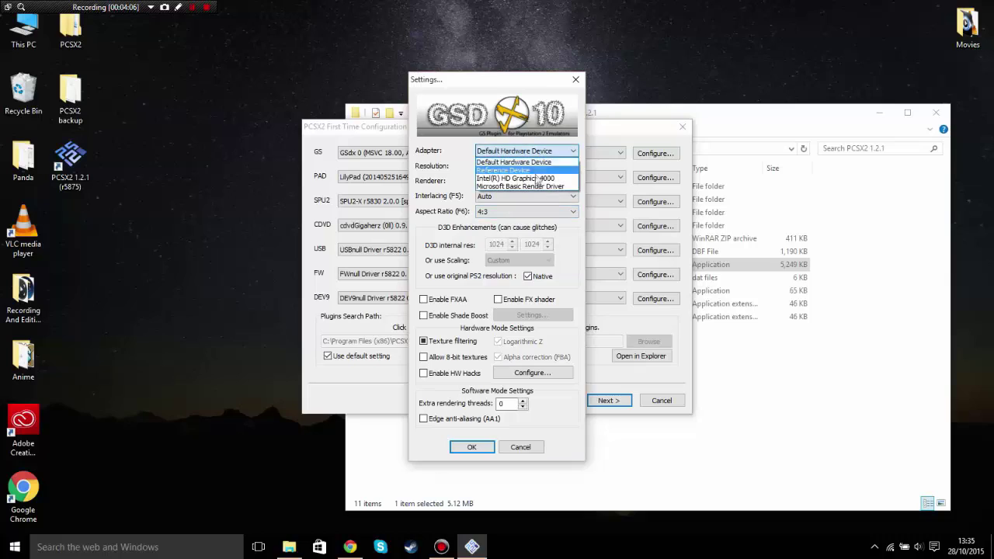
{"action": "left_click", "coordinate": [528, 153]}
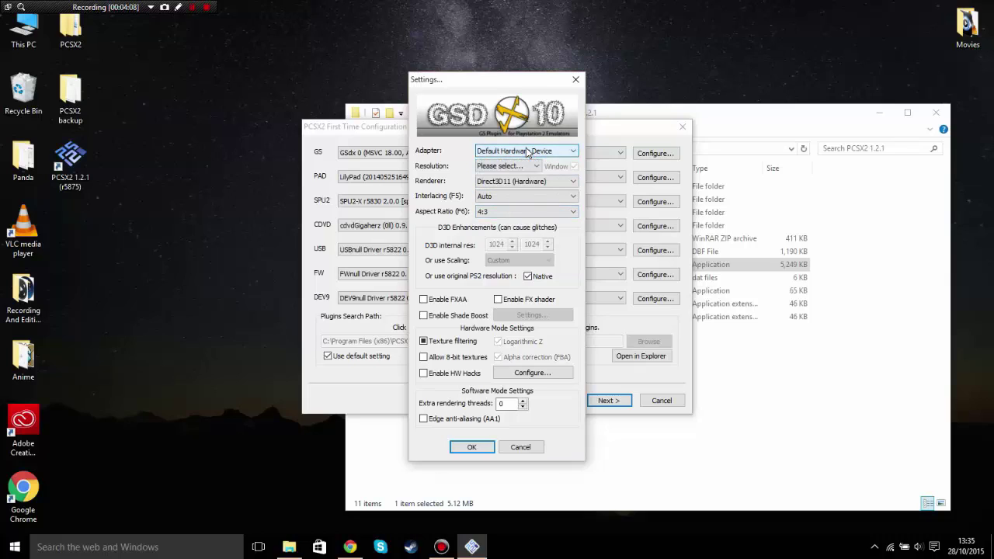
Step: Review the interlacing and aspect ratio options, keeping interlacing on Auto and choosing the 4:3 aspect ratio
{"action": "left_click", "coordinate": [525, 197]}
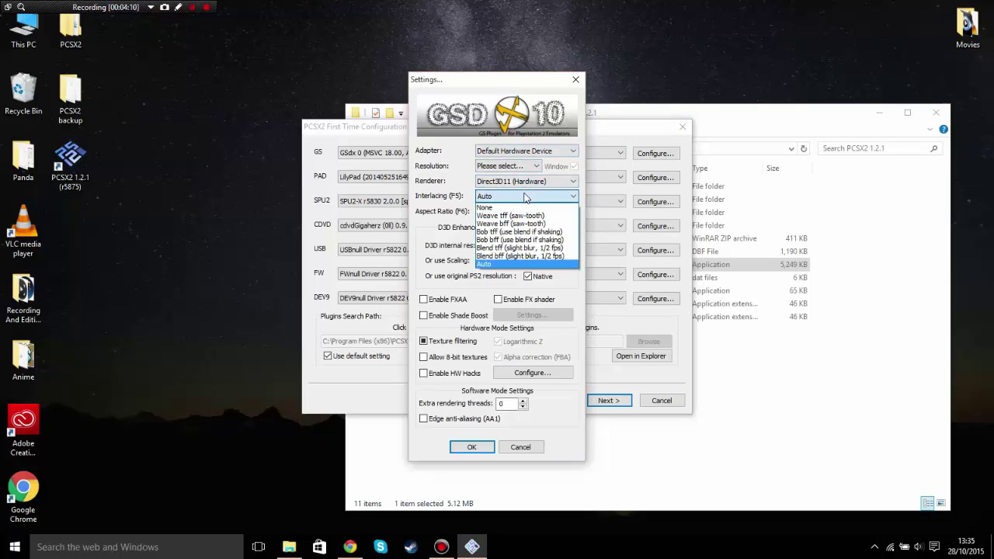
{"action": "left_click", "coordinate": [525, 198]}
{"action": "left_click", "coordinate": [524, 213]}
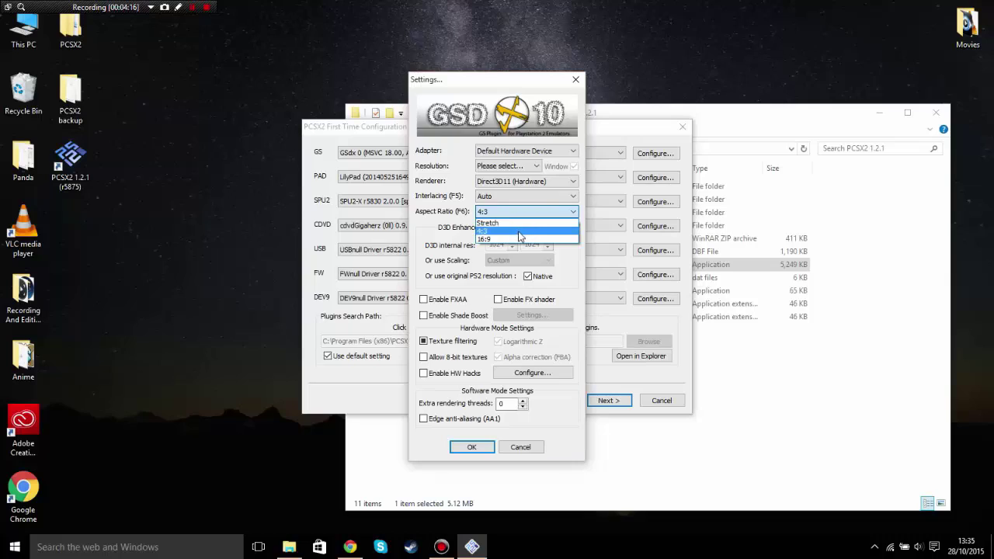
{"action": "left_click", "coordinate": [520, 233]}
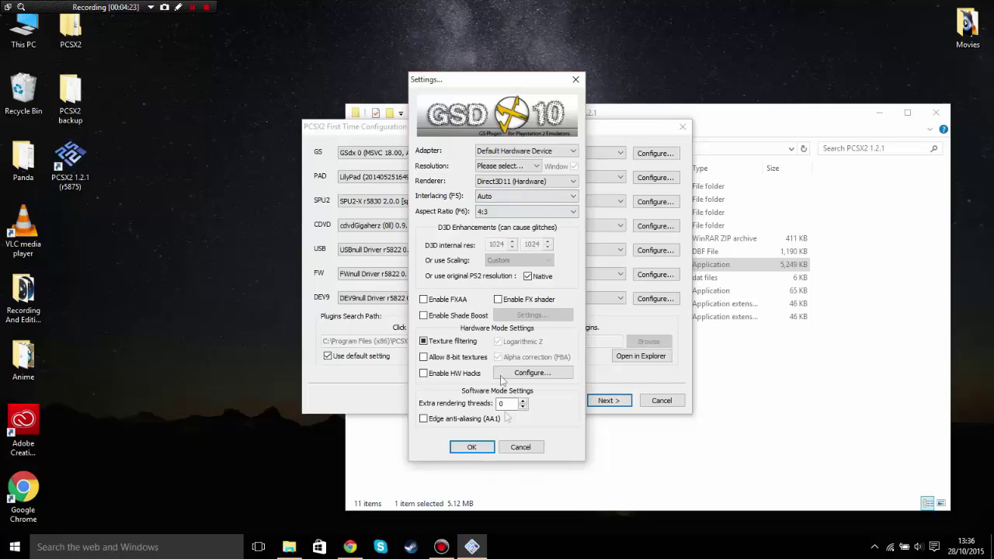
Step: Turn off Native resolution to view the scaling options, re-enable Native, and accept the GSdx settings
{"action": "left_click_drag", "start_coordinate": [483, 93], "coordinate": [524, 106]}
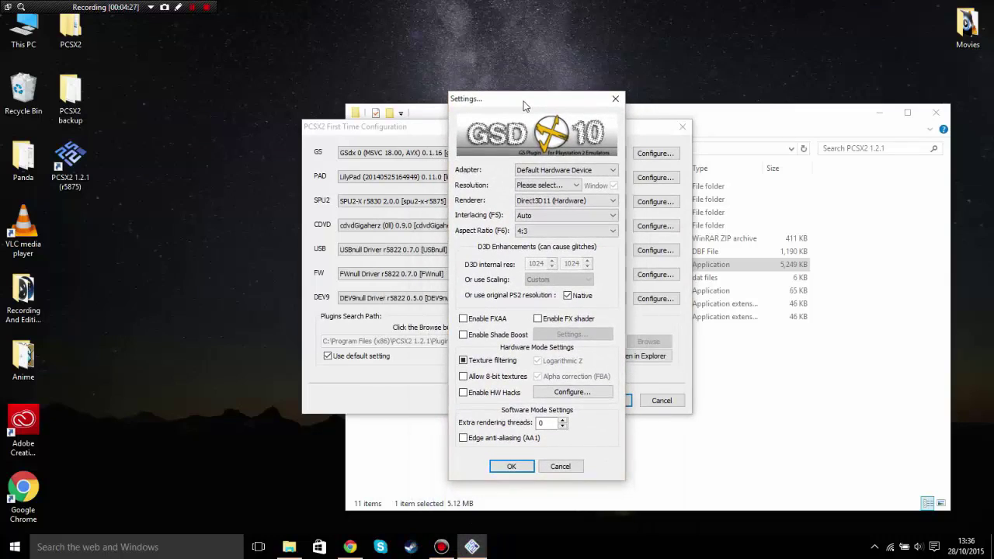
{"action": "left_click", "coordinate": [568, 296]}
{"action": "left_click", "coordinate": [570, 282]}
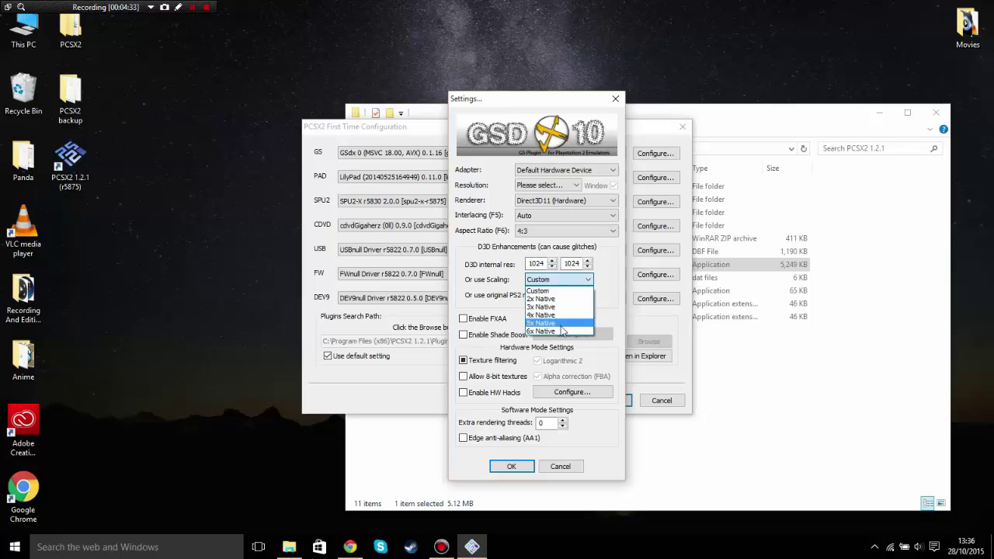
{"action": "left_click", "coordinate": [559, 288]}
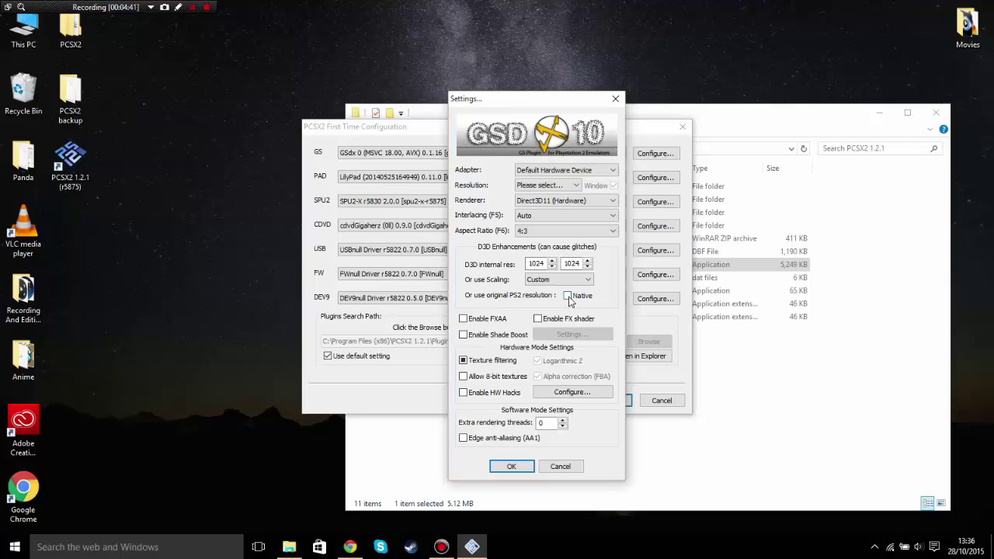
{"action": "left_click", "coordinate": [568, 296]}
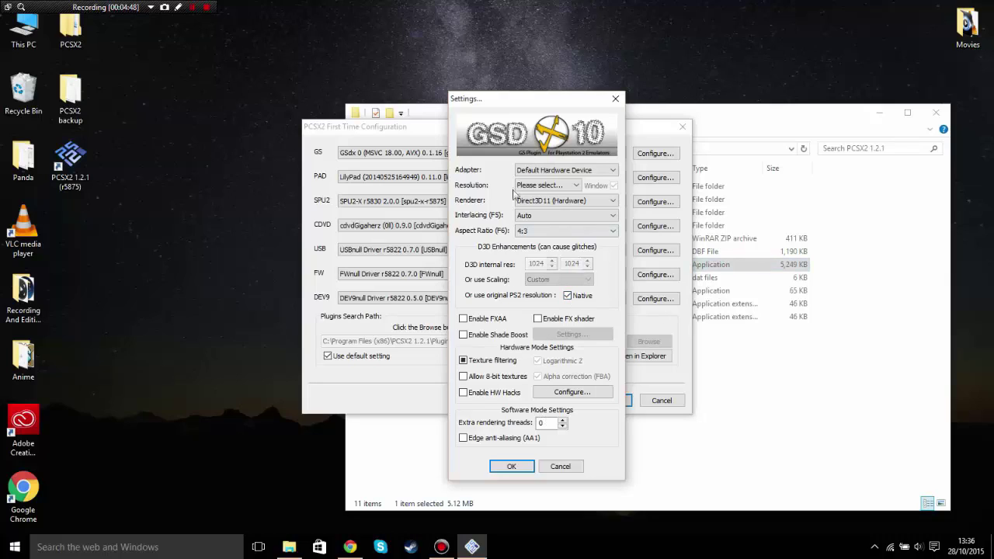
{"action": "left_click", "coordinate": [512, 466]}
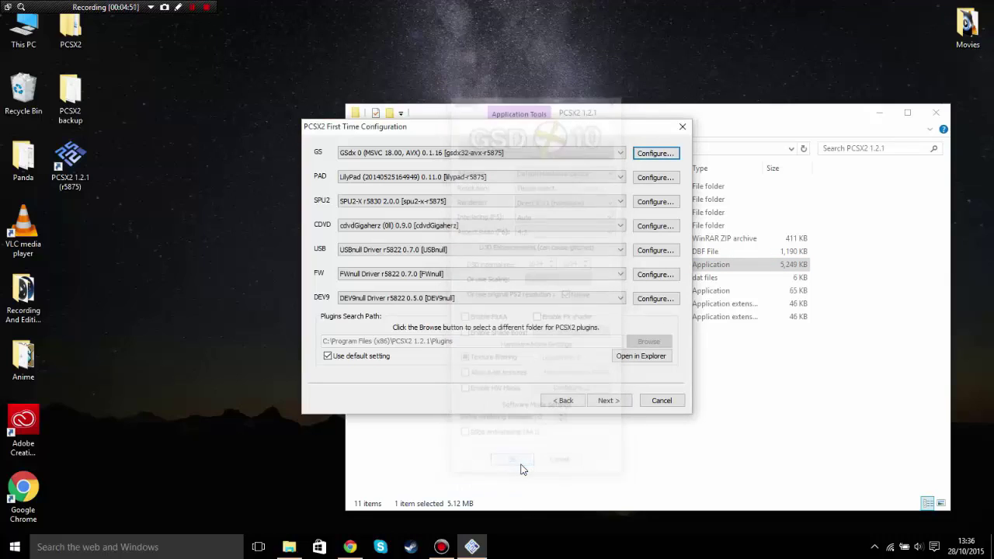
Step: Bind keyboard keys to the Pad 1 controls in the LilyPad settings, including A Square, W Triangle, S Cross and D Circle, and save them
{"action": "left_click", "coordinate": [651, 178]}
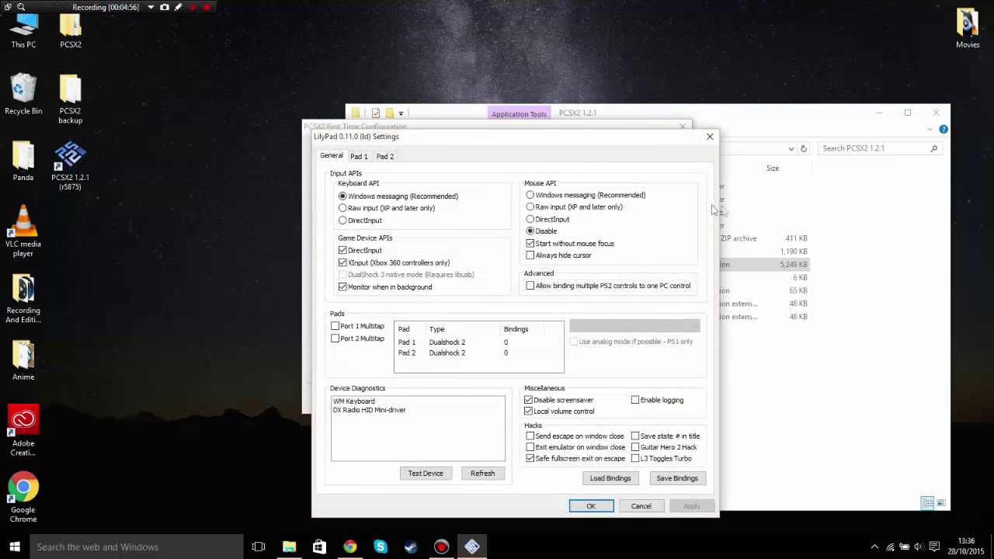
{"action": "left_click", "coordinate": [655, 505]}
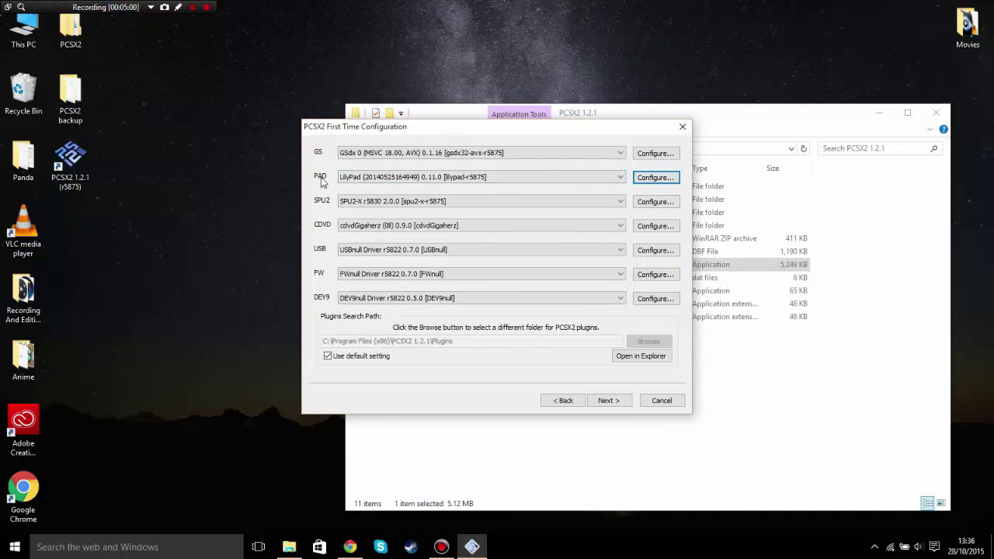
{"action": "left_click", "coordinate": [662, 177]}
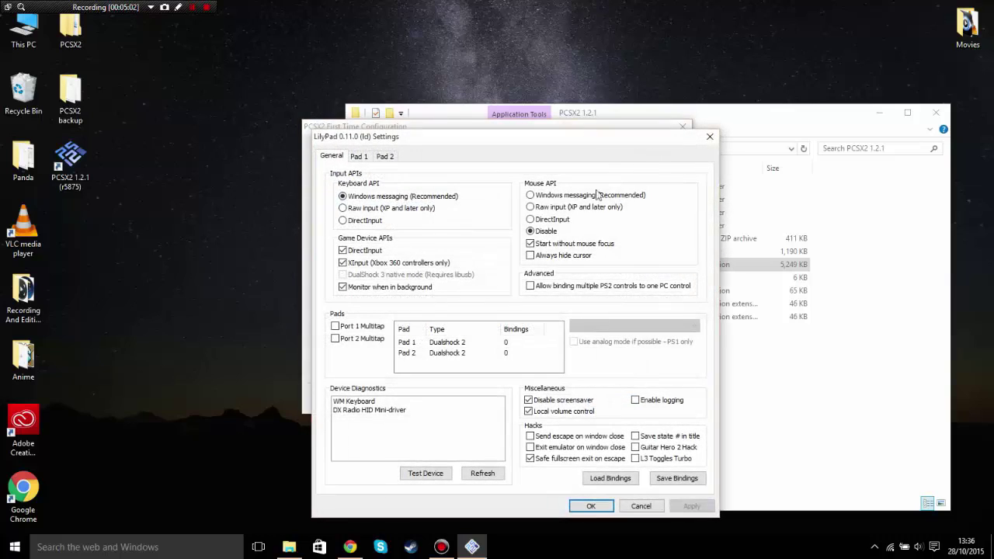
{"action": "left_click", "coordinate": [359, 157]}
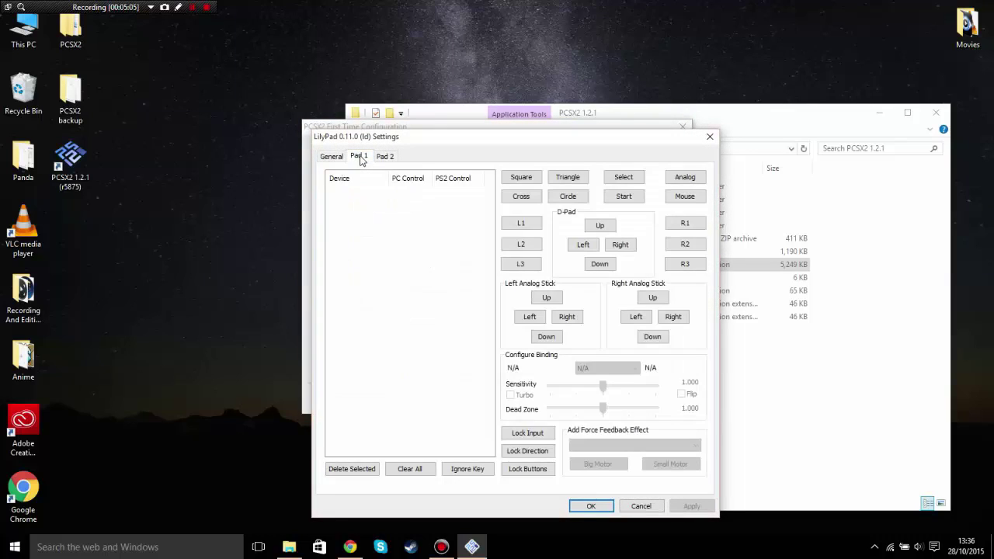
{"action": "left_click", "coordinate": [522, 188]}
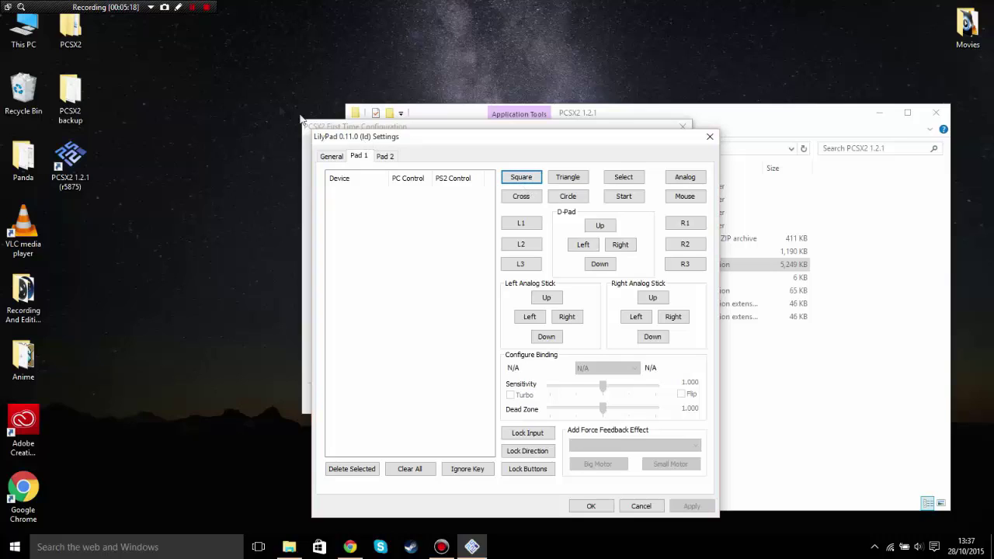
{"action": "left_click", "coordinate": [192, 8]}
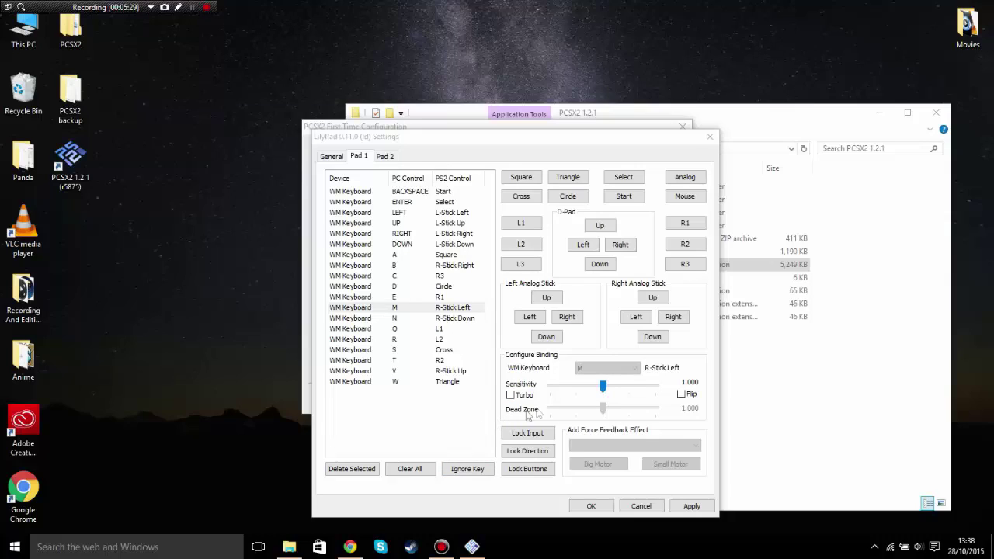
{"action": "left_click", "coordinate": [692, 507]}
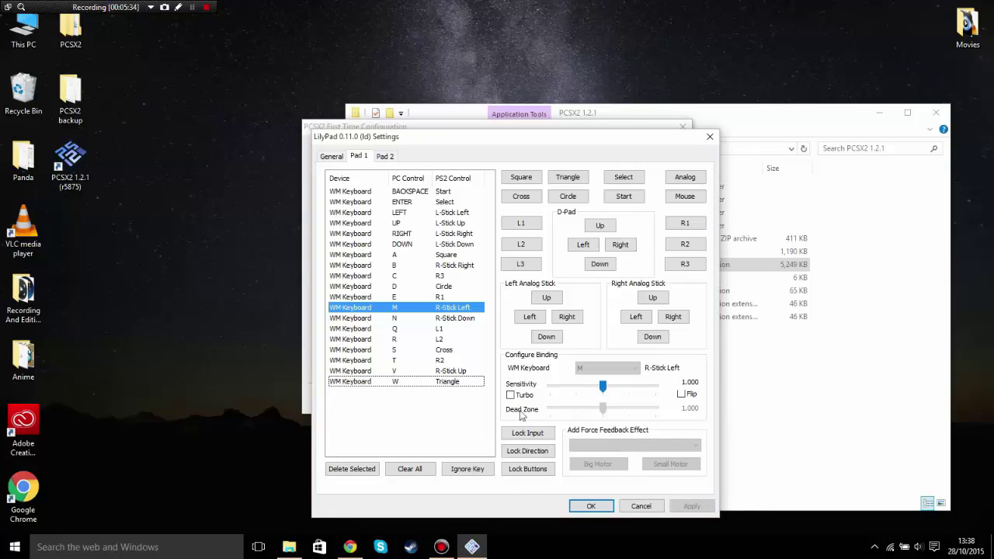
{"action": "left_click", "coordinate": [591, 507]}
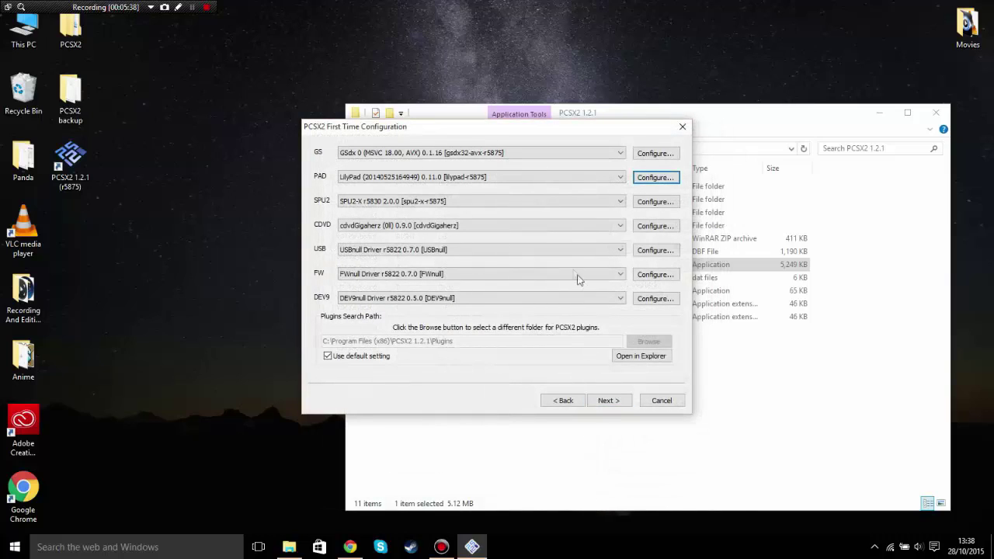
Step: Review the CDVD plugin options, keep cdvdGigaherz (0ll) 0.9.0, and advance the setup to the BIOS selection page
{"action": "left_click", "coordinate": [517, 224]}
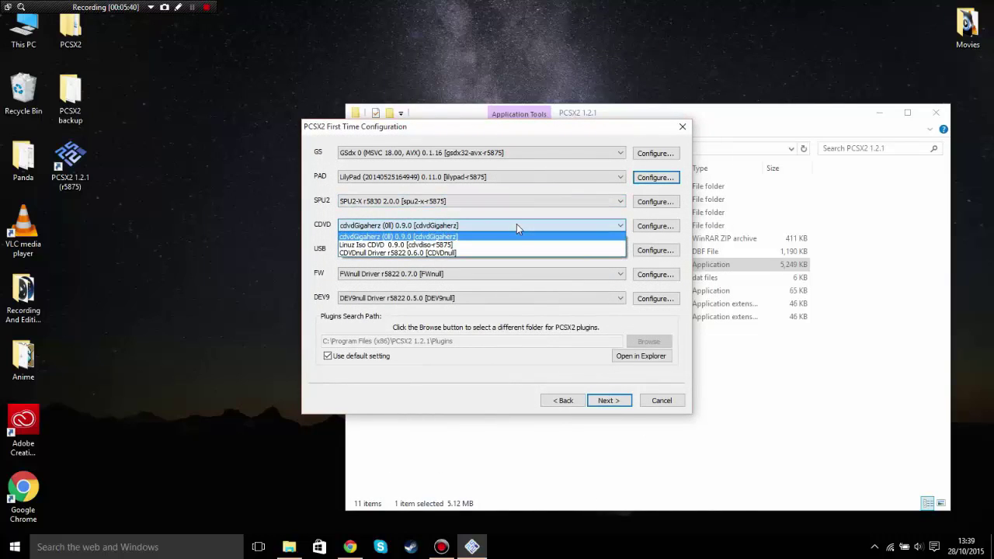
{"action": "left_click", "coordinate": [512, 226]}
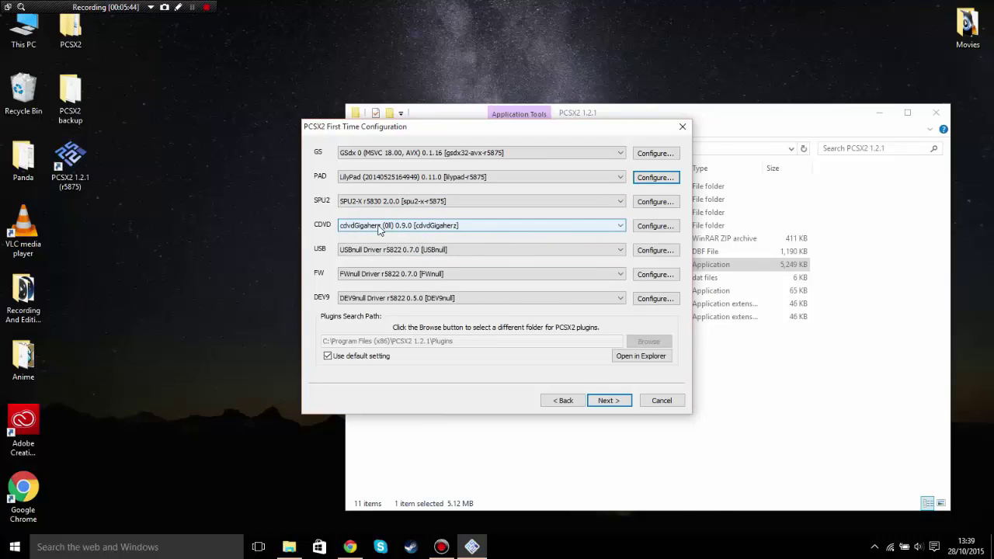
{"action": "left_click", "coordinate": [380, 229]}
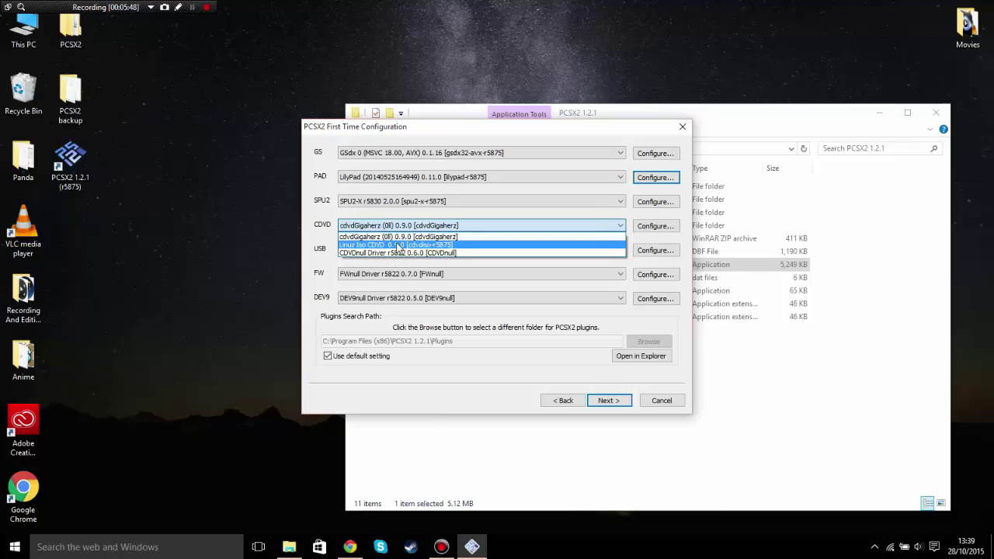
{"action": "left_click", "coordinate": [400, 236]}
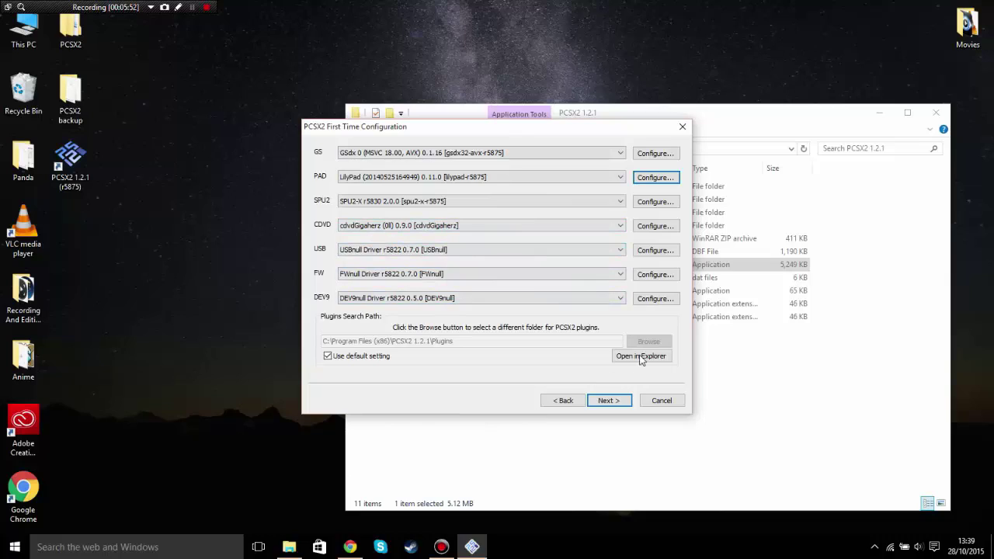
{"action": "left_click", "coordinate": [611, 402]}
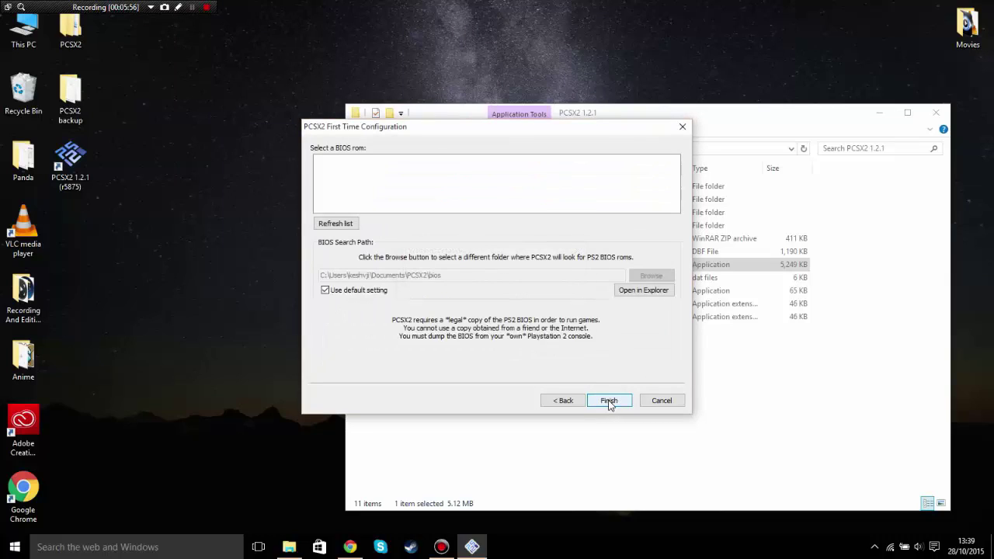
Step: Try to finish the first-time configuration without a BIOS selected, and refresh the BIOS rom list
{"action": "left_click", "coordinate": [610, 402]}
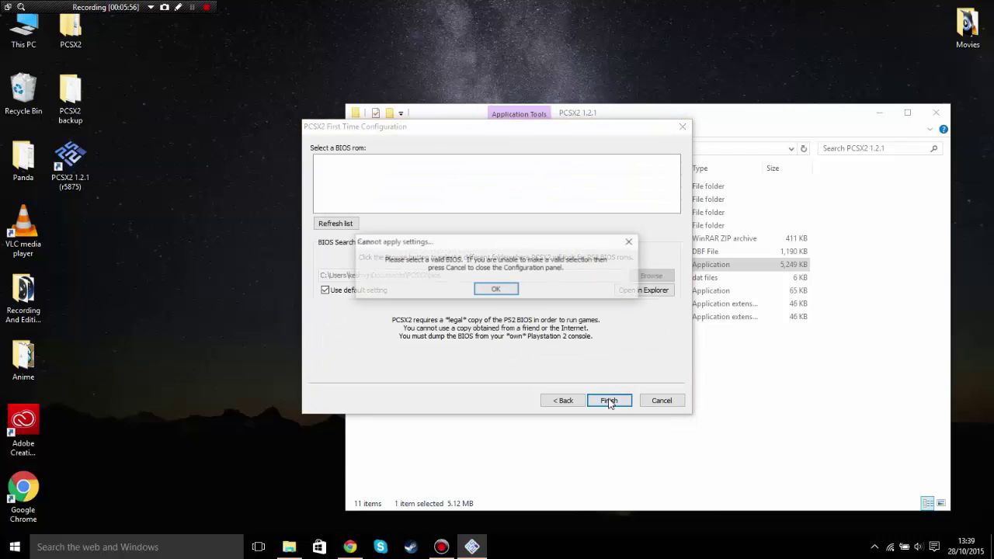
{"action": "left_click", "coordinate": [514, 289]}
{"action": "left_click", "coordinate": [337, 226]}
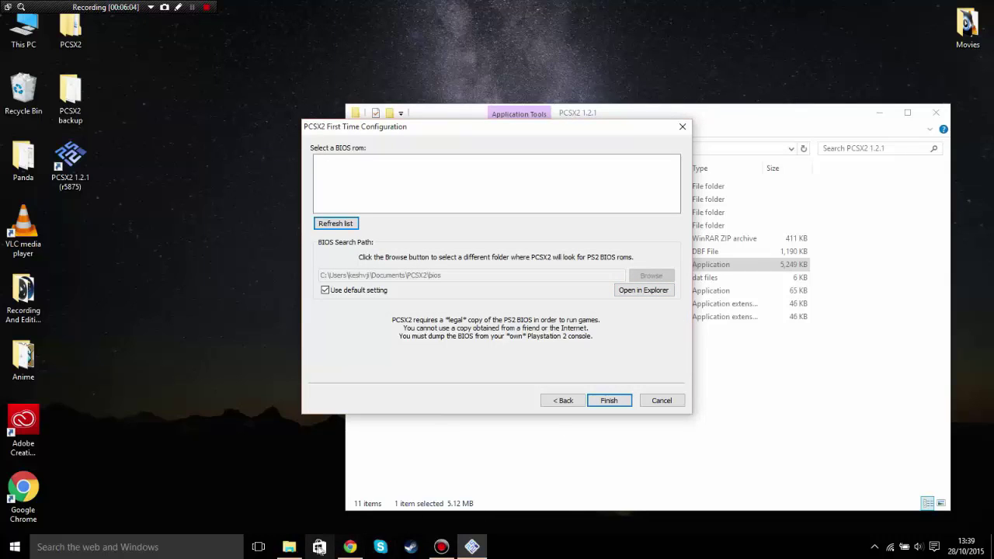
Step: Switch to Chrome, open google.com and search for "pcsx2 bios"
{"action": "left_click", "coordinate": [350, 546]}
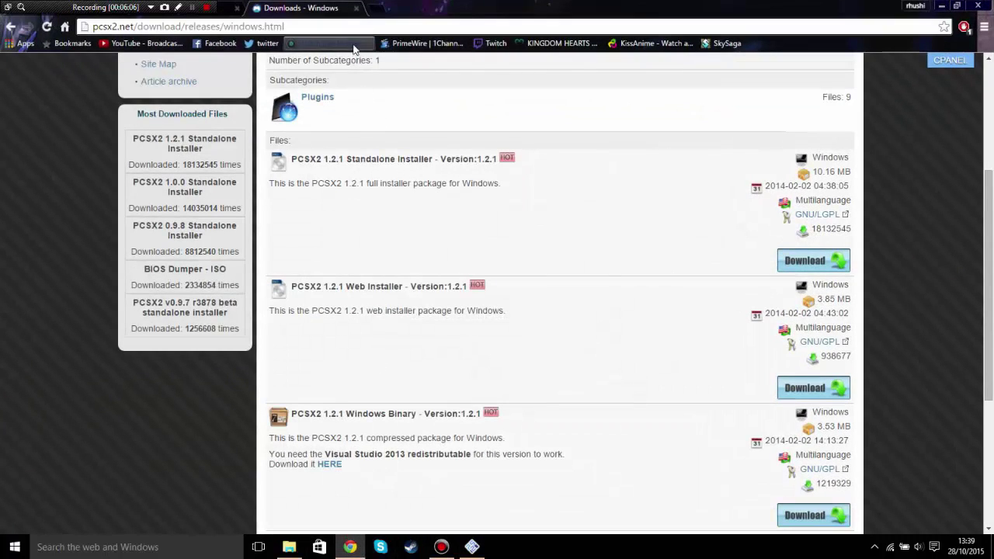
{"action": "left_click", "coordinate": [279, 27]}
{"action": "type", "text": "google.com"}
{"action": "key", "text": "Return"}
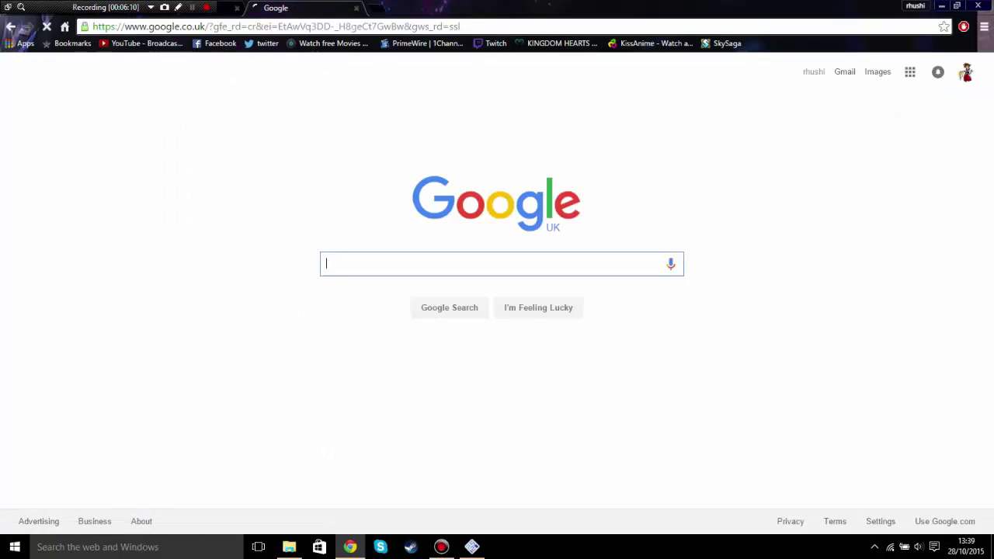
{"action": "type", "text": "psc"}
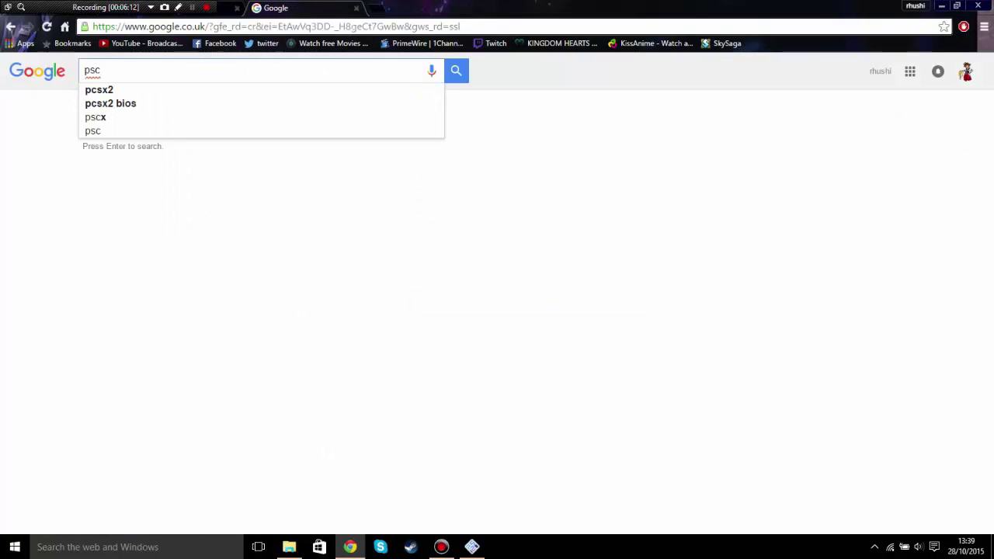
{"action": "key", "text": "BackSpace"}
{"action": "key", "text": "BackSpace"}
{"action": "type", "text": "csx2 bios"}
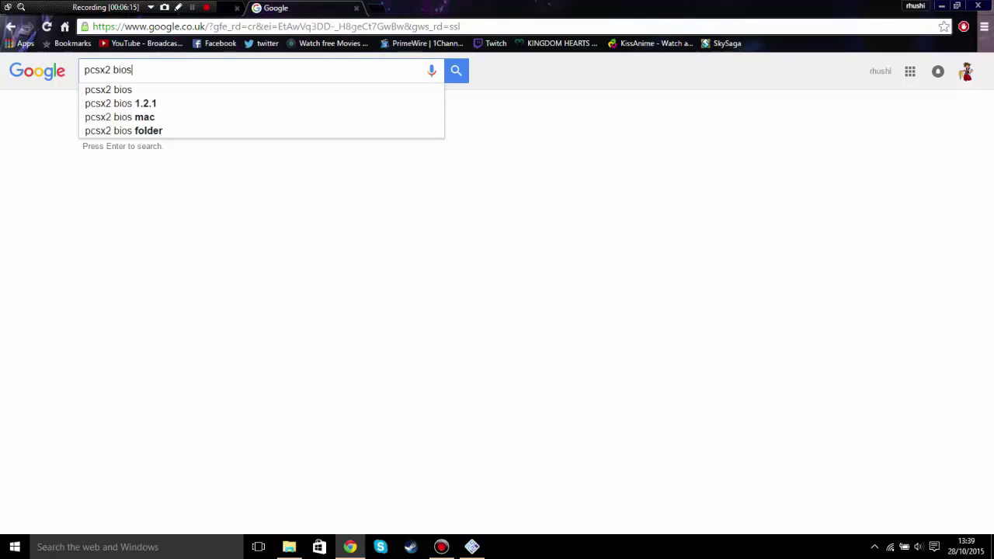
{"action": "key", "text": "Return"}
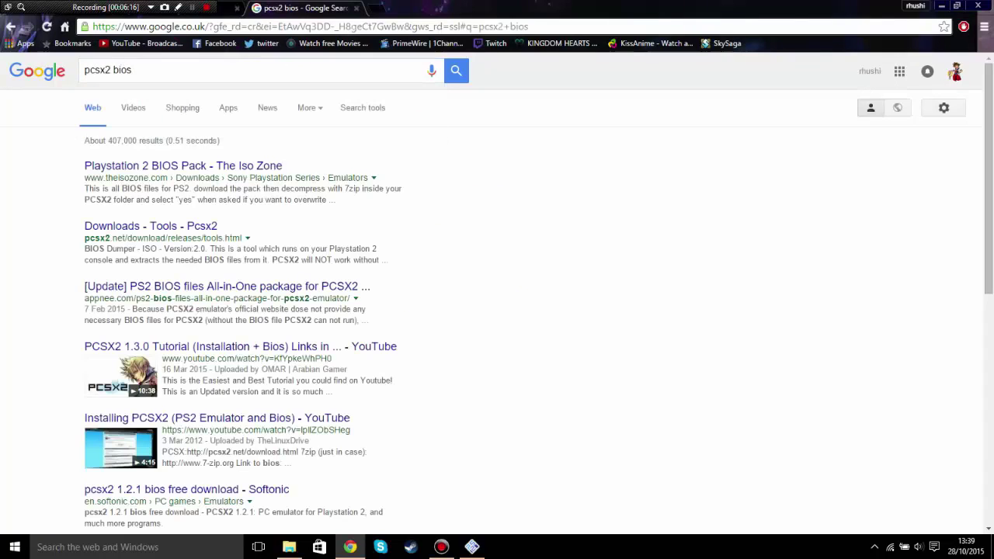
Step: Open the Playstation 2 BIOS Pack page on The Iso Zone and download Playstation-2-Bios-Pack.7z from its Firedrop mirror
{"action": "left_click", "coordinate": [144, 167]}
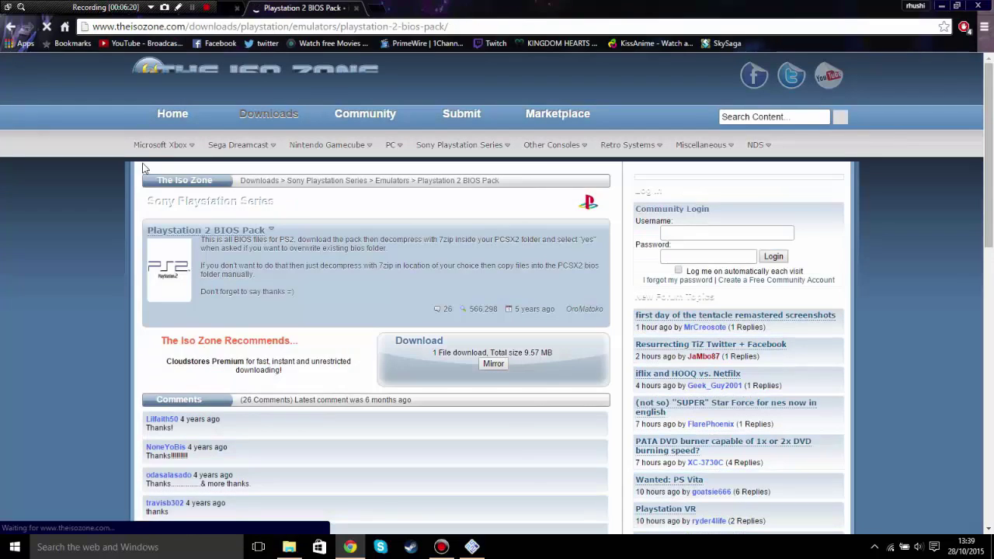
{"action": "left_click", "coordinate": [497, 365]}
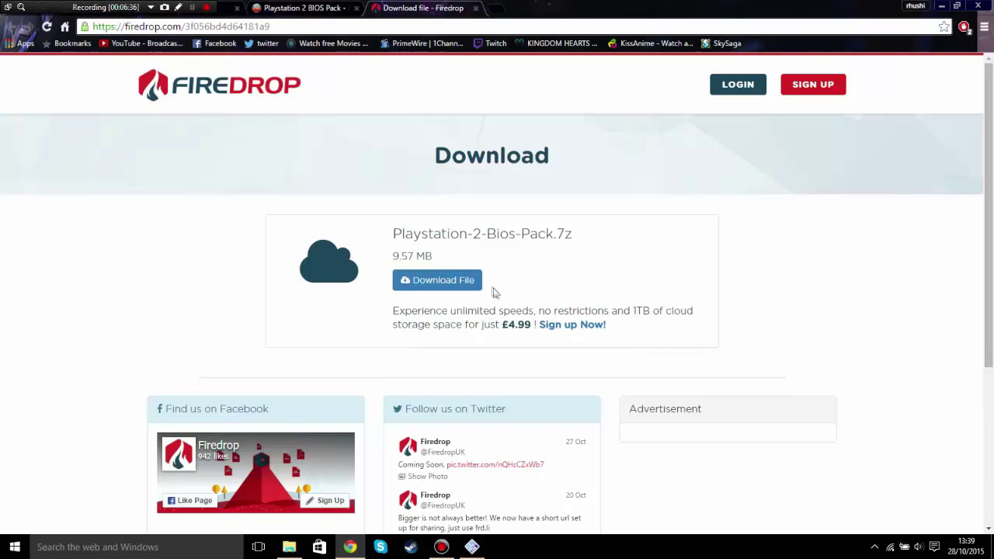
{"action": "left_click", "coordinate": [460, 281]}
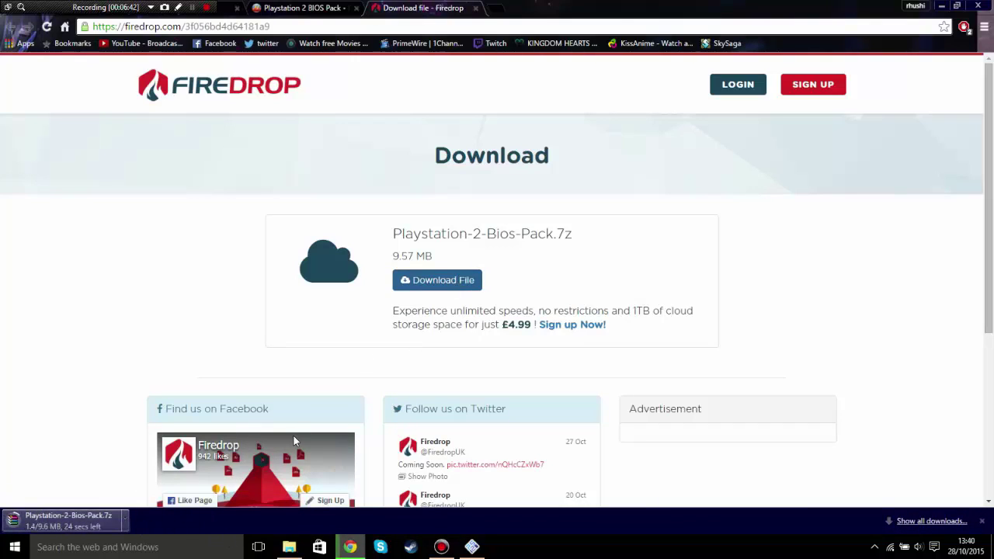
{"action": "left_click", "coordinate": [470, 547]}
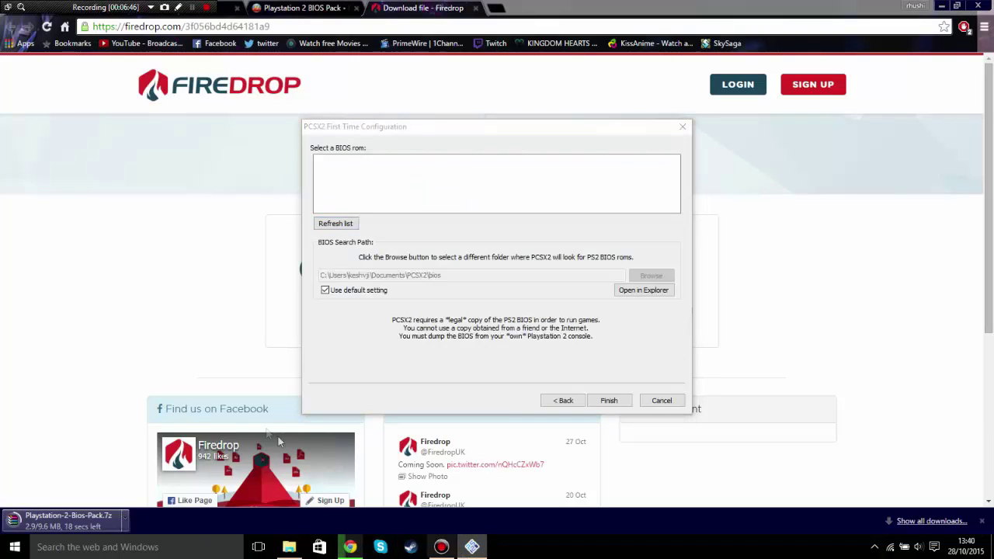
{"action": "left_click", "coordinate": [165, 337]}
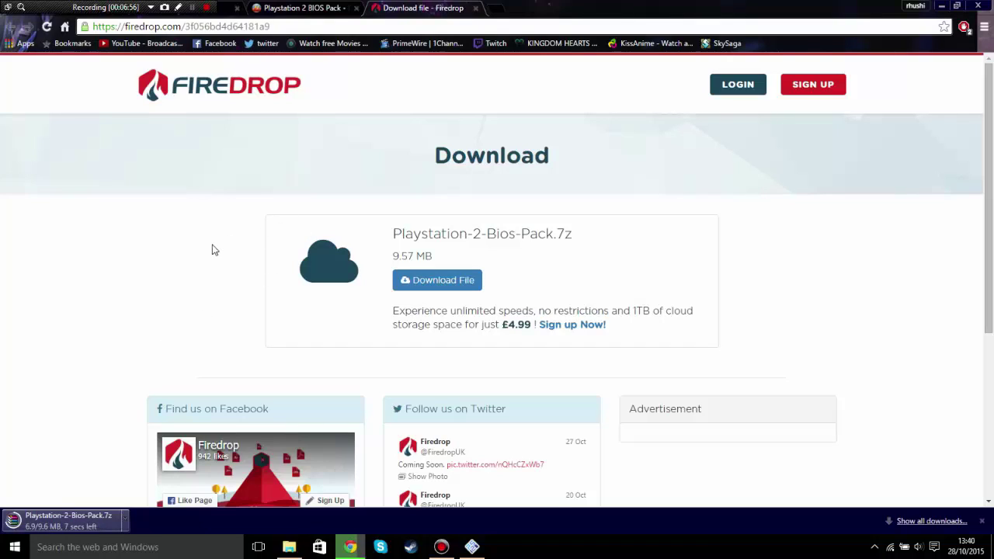
{"action": "key", "text": "ctrl+l"}
{"action": "type", "text": "google"}
{"action": "key", "text": "Return"}
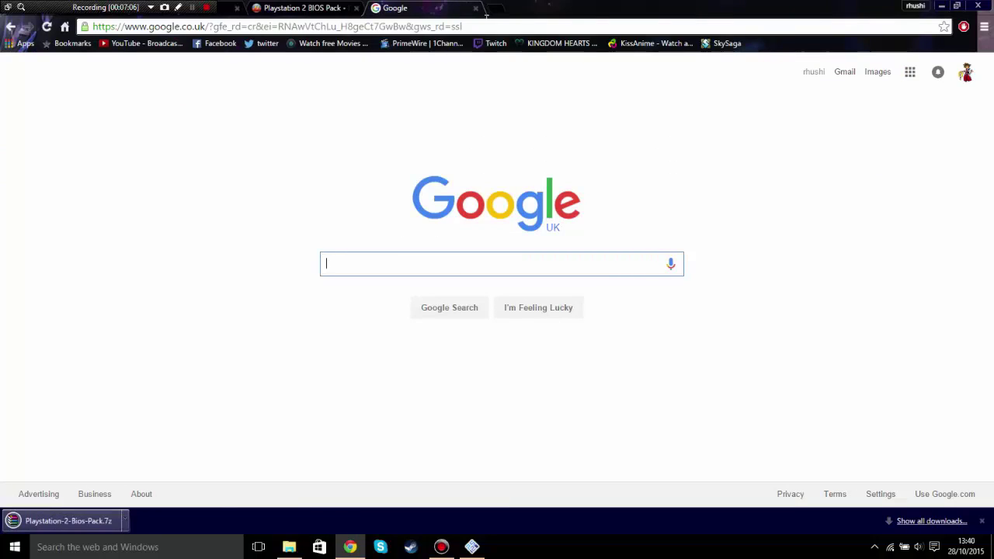
Step: Close the extra Google tab, open the downloaded Playstation-2-Bios-Pack.7z in WinRAR and check the contents of its bios folder
{"action": "left_click", "coordinate": [477, 9]}
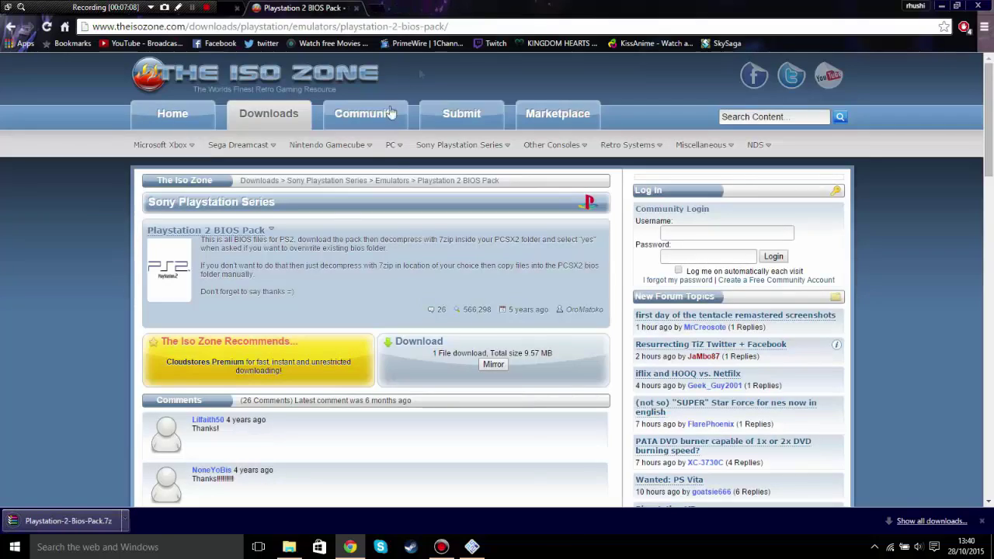
{"action": "left_click", "coordinate": [77, 526]}
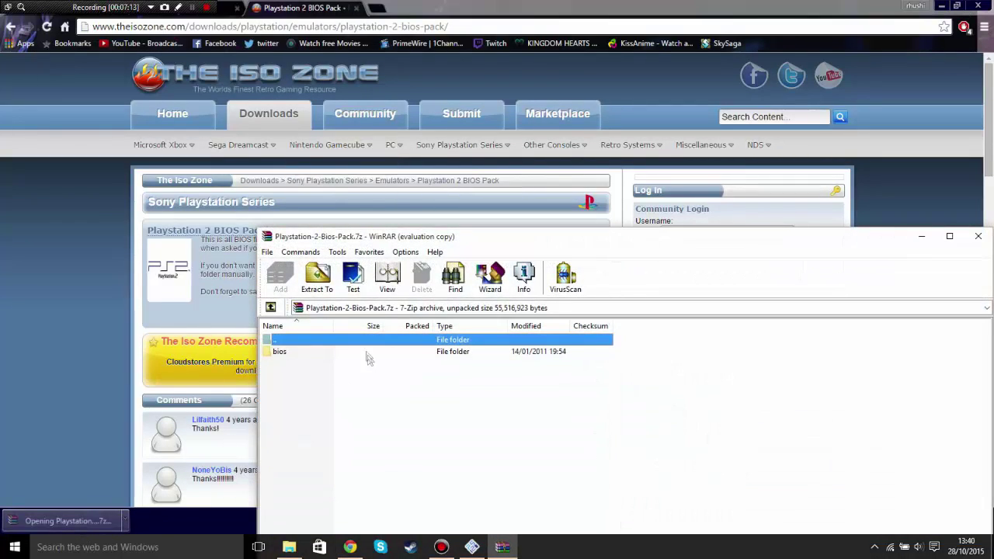
{"action": "left_click", "coordinate": [720, 376]}
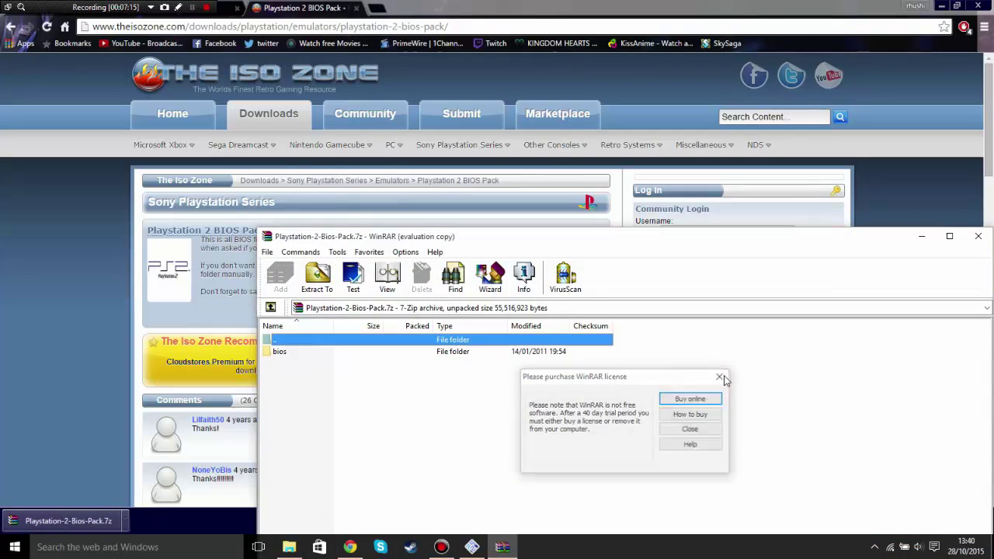
{"action": "double_click", "coordinate": [501, 353]}
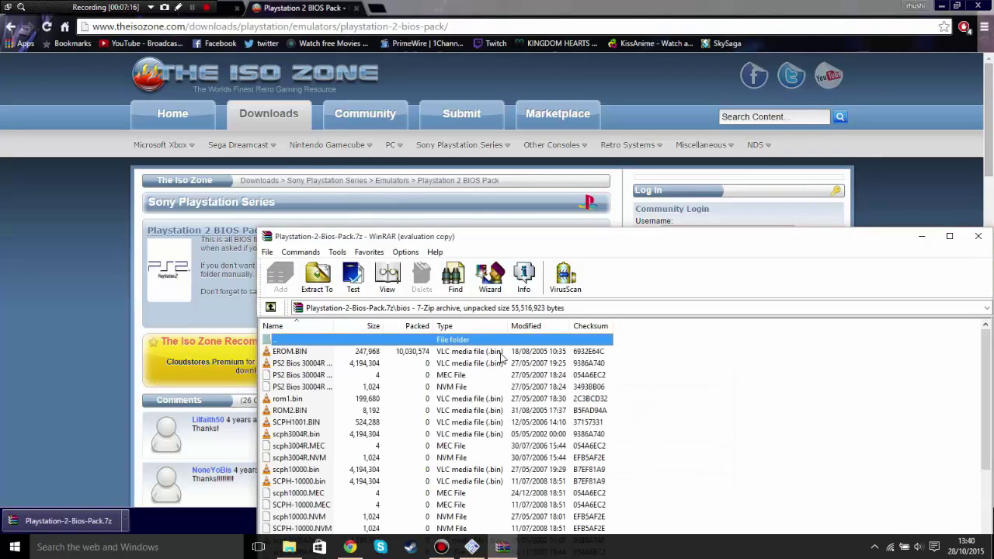
{"action": "key", "text": "BackSpace"}
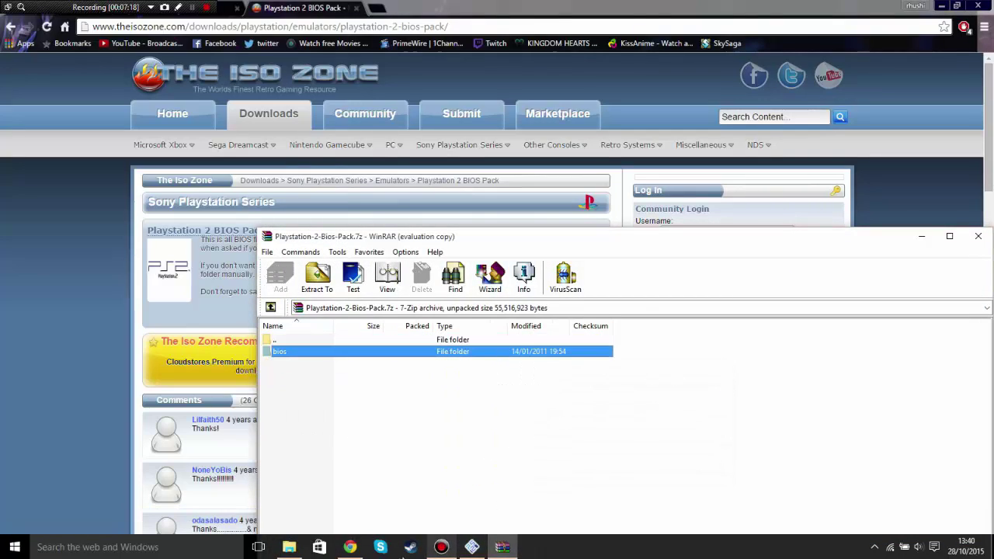
Step: Extract the archive's bios folder into Program Files (x86)\PCSX2 1.2.1 with administrator permission, and put away WinRAR and the browser
{"action": "left_click", "coordinate": [289, 547]}
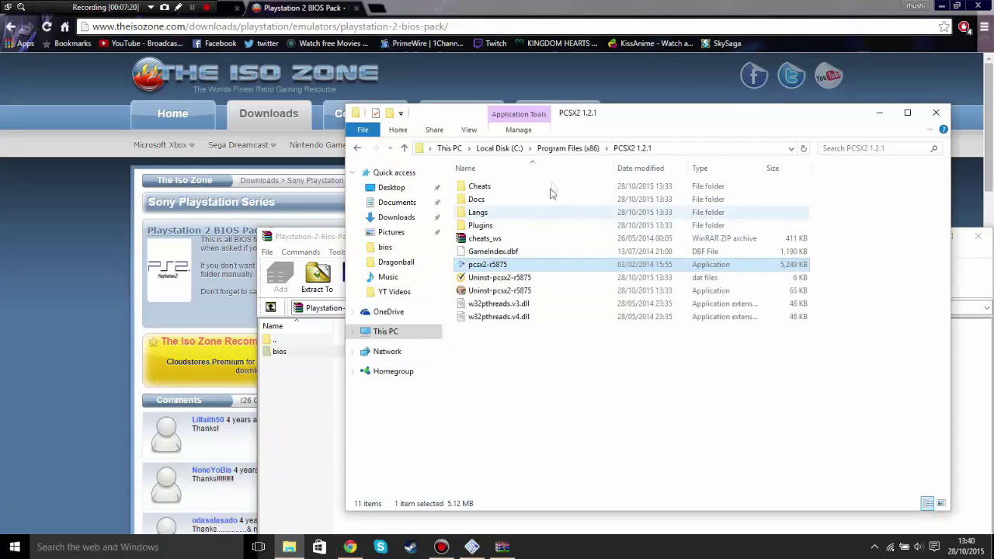
{"action": "left_click_drag", "start_coordinate": [593, 123], "coordinate": [690, 197]}
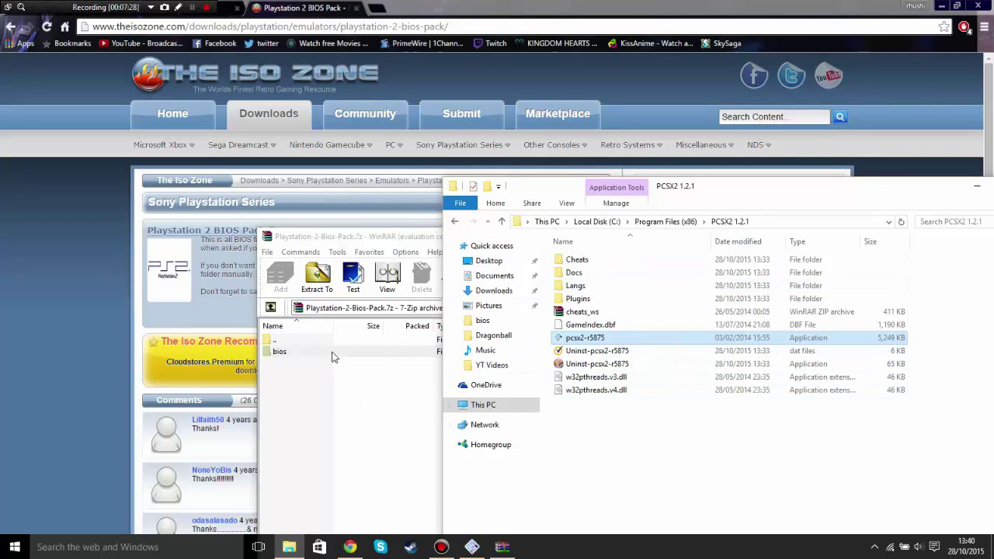
{"action": "left_click_drag", "start_coordinate": [332, 356], "coordinate": [669, 399]}
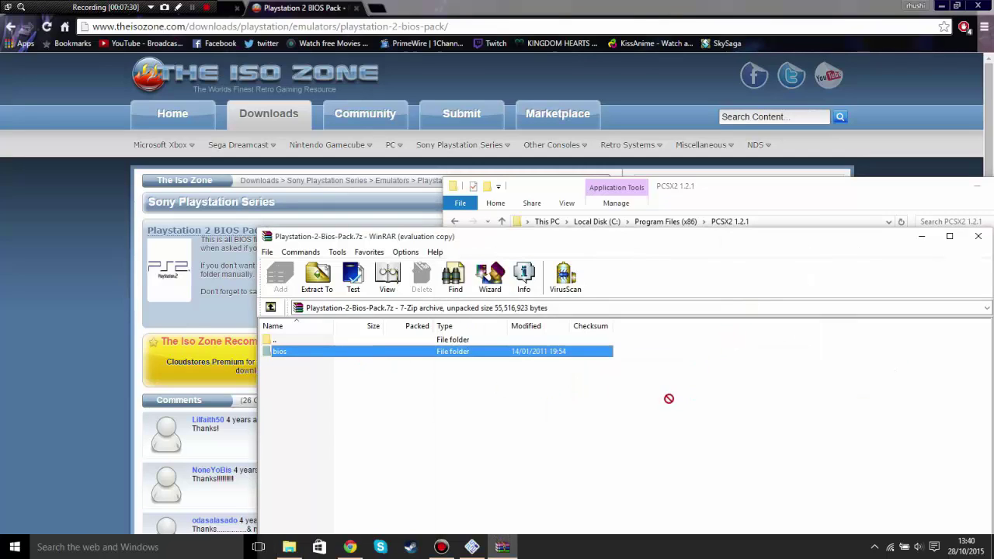
{"action": "left_click_drag", "start_coordinate": [665, 241], "coordinate": [329, 127]}
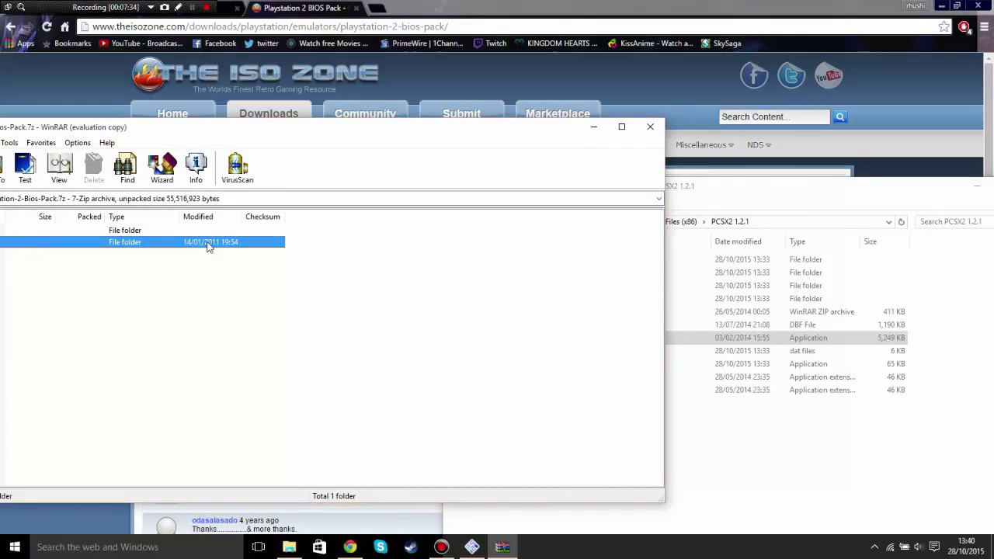
{"action": "left_click_drag", "start_coordinate": [202, 243], "coordinate": [754, 449]}
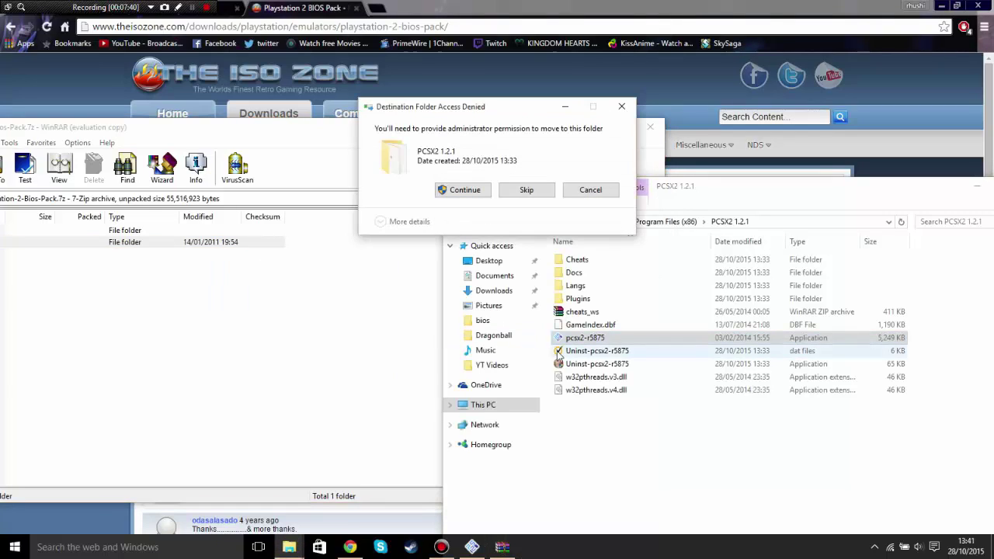
{"action": "left_click", "coordinate": [465, 190]}
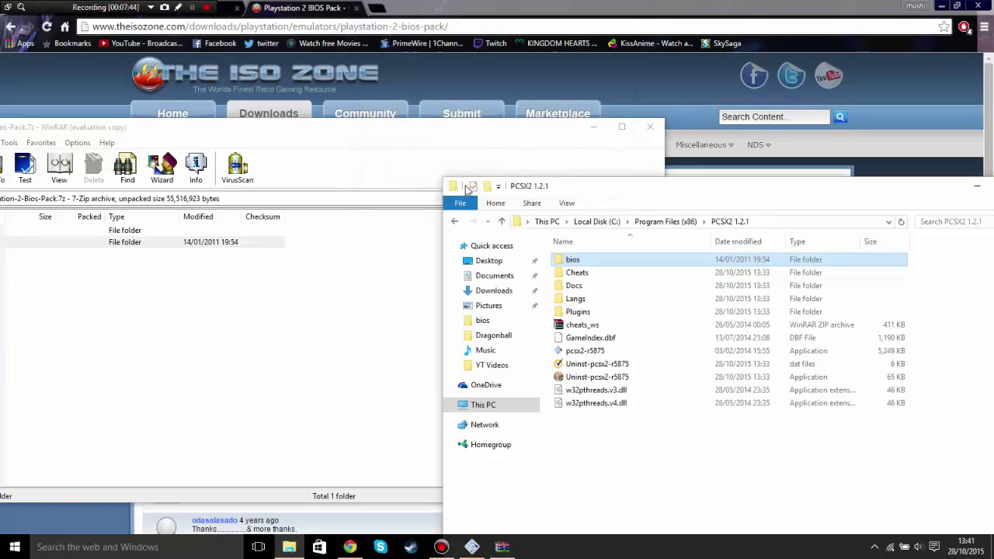
{"action": "left_click", "coordinate": [650, 125]}
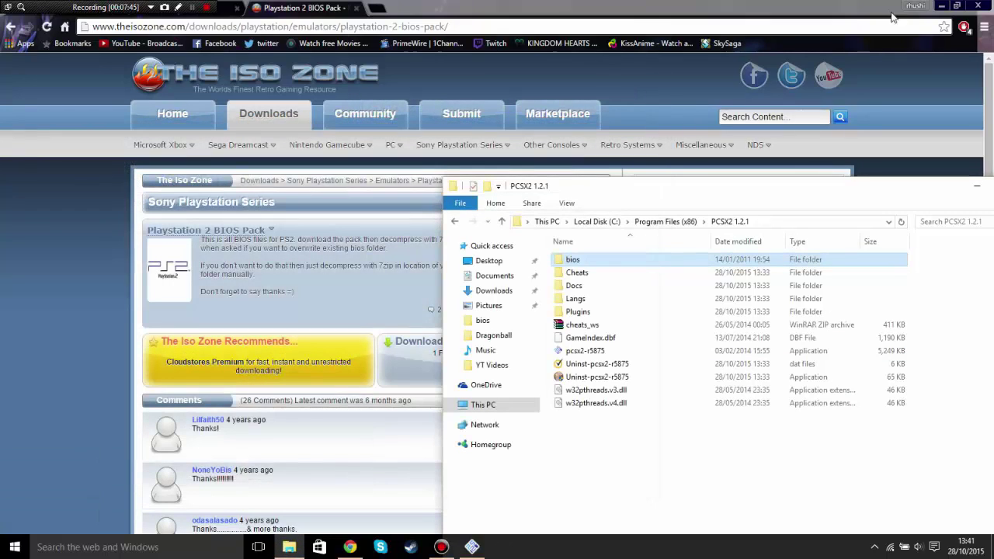
{"action": "left_click", "coordinate": [941, 6]}
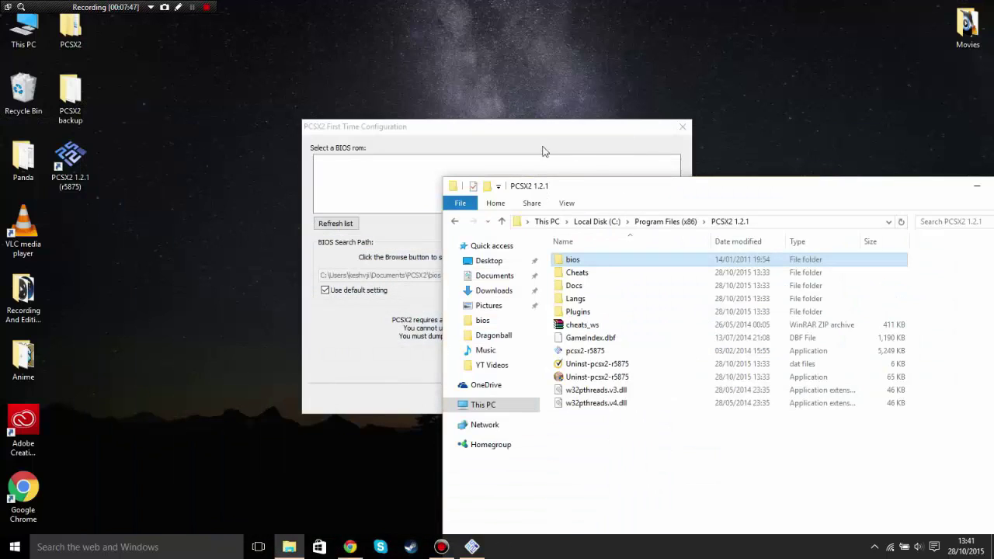
Step: Turn off Use default setting for the BIOS search path in the PCSX2 configuration and look through the folder browser without choosing a folder
{"action": "left_click", "coordinate": [416, 139]}
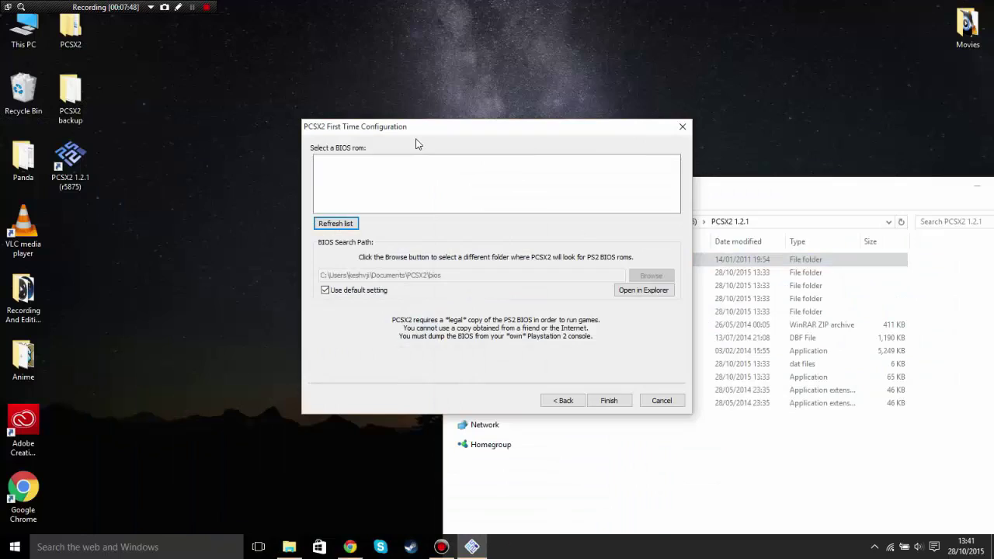
{"action": "left_click", "coordinate": [325, 291]}
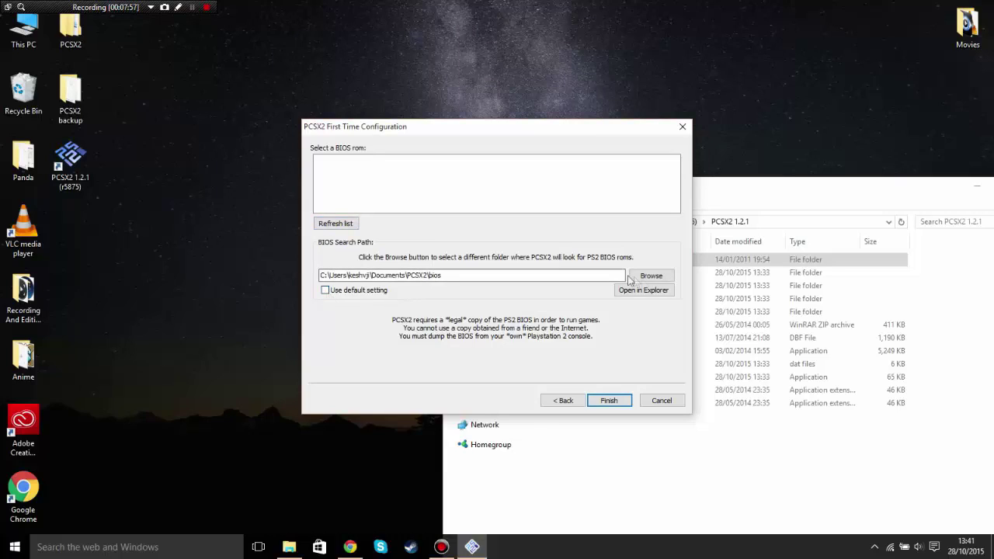
{"action": "left_click", "coordinate": [654, 280]}
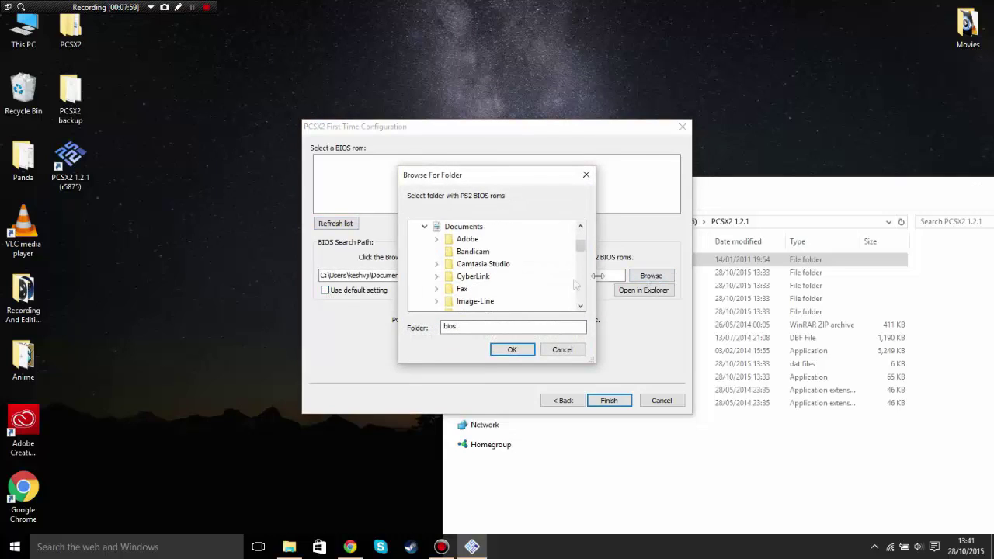
{"action": "left_click_drag", "start_coordinate": [582, 245], "coordinate": [582, 265]}
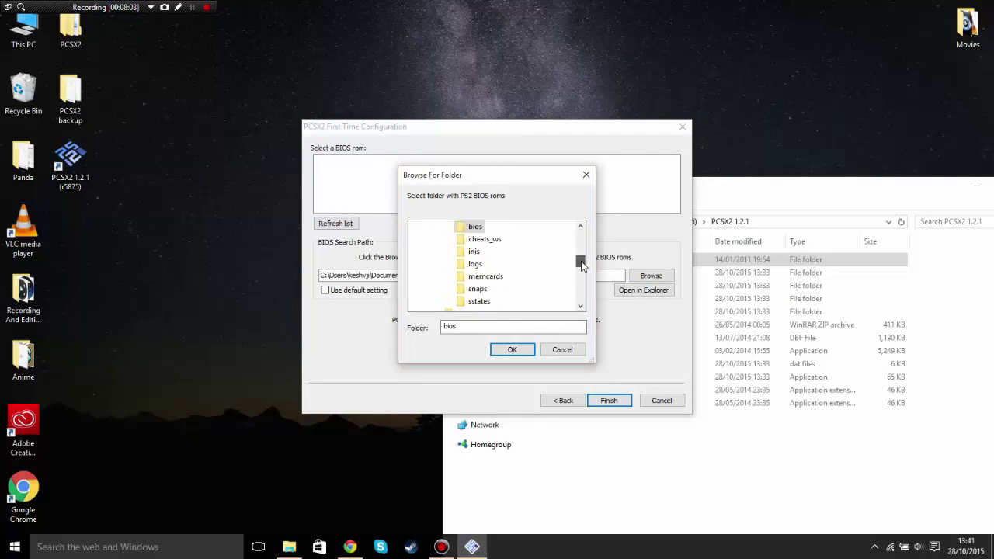
{"action": "left_click", "coordinate": [562, 350]}
Step: Move the bios folder from Program Files (x86)\PCSX2 1.2.1 into the bios folder in Documents\PCSX2, and return to the PCSX2 folder
{"action": "left_click", "coordinate": [654, 476]}
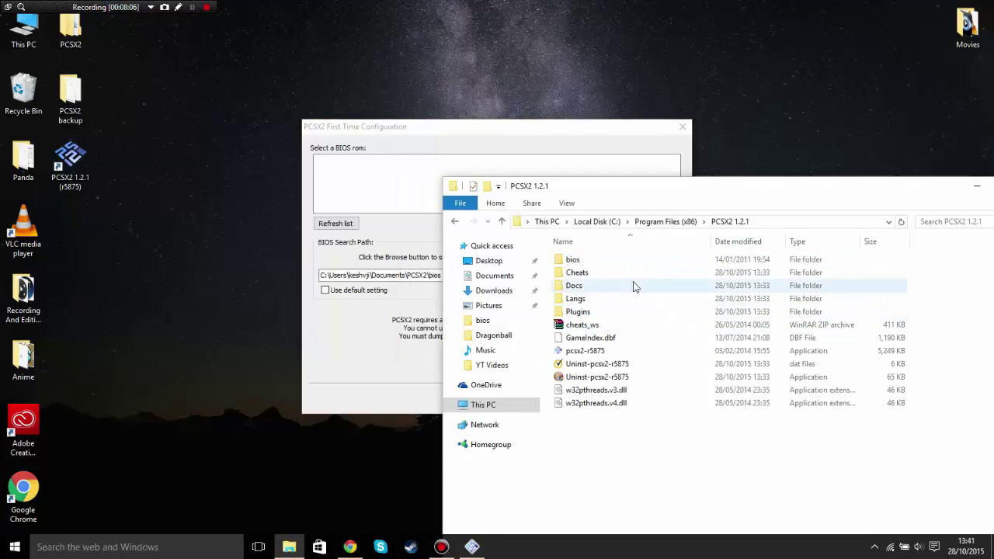
{"action": "left_click", "coordinate": [622, 262]}
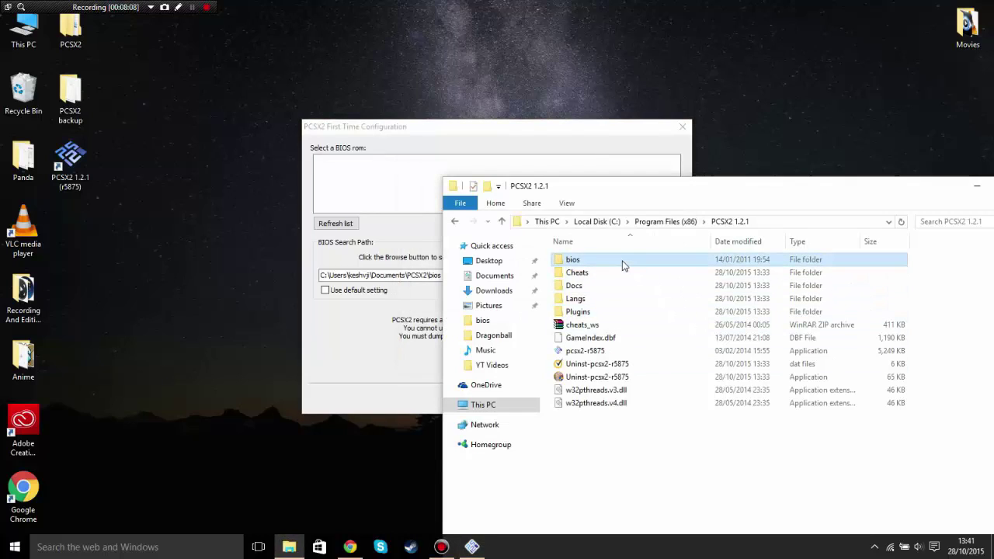
{"action": "right_click", "coordinate": [622, 268]}
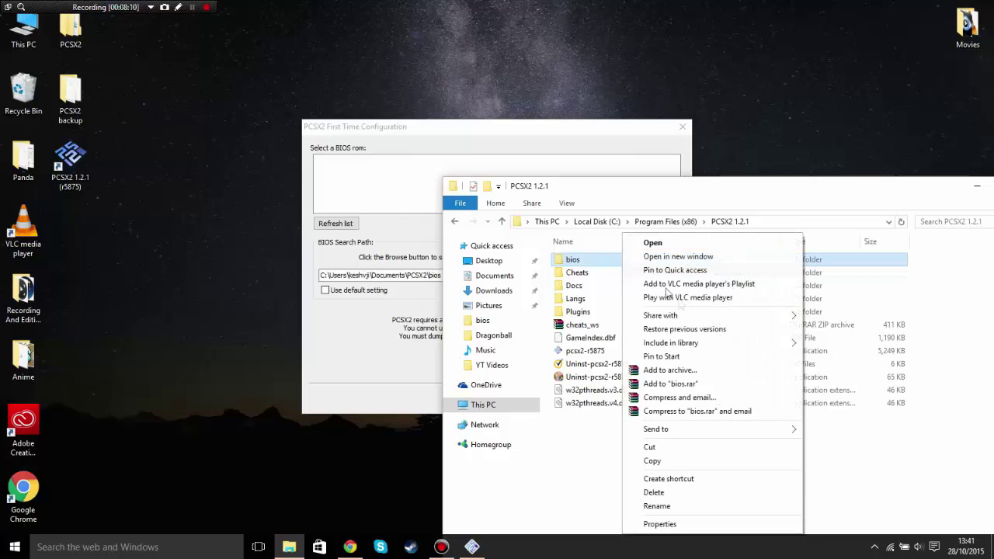
{"action": "left_click", "coordinate": [706, 449]}
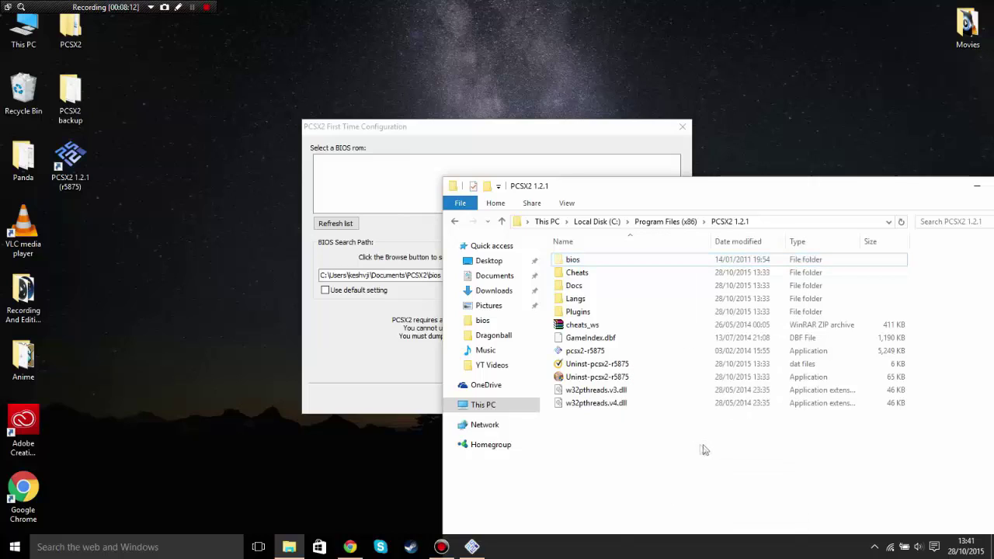
{"action": "left_click", "coordinate": [494, 276]}
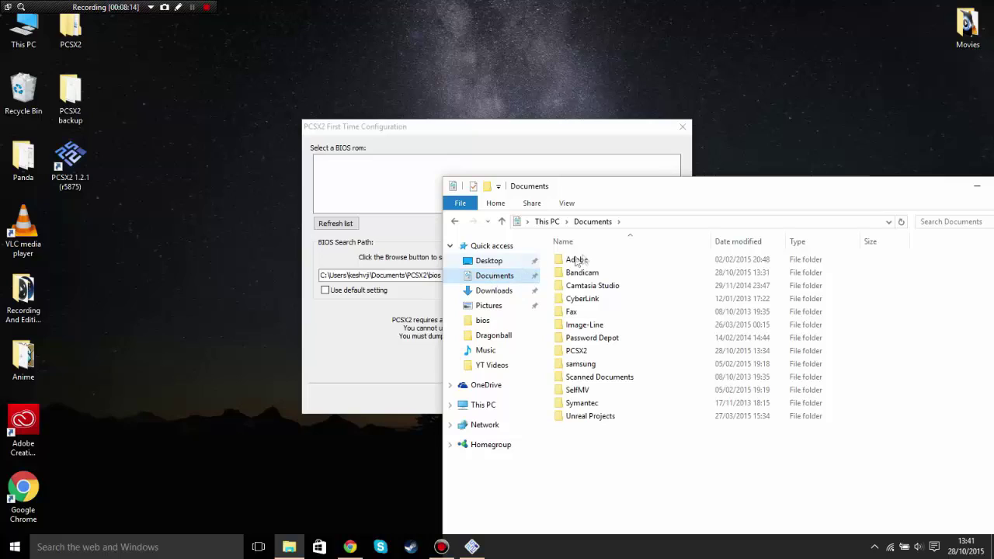
{"action": "double_click", "coordinate": [594, 356]}
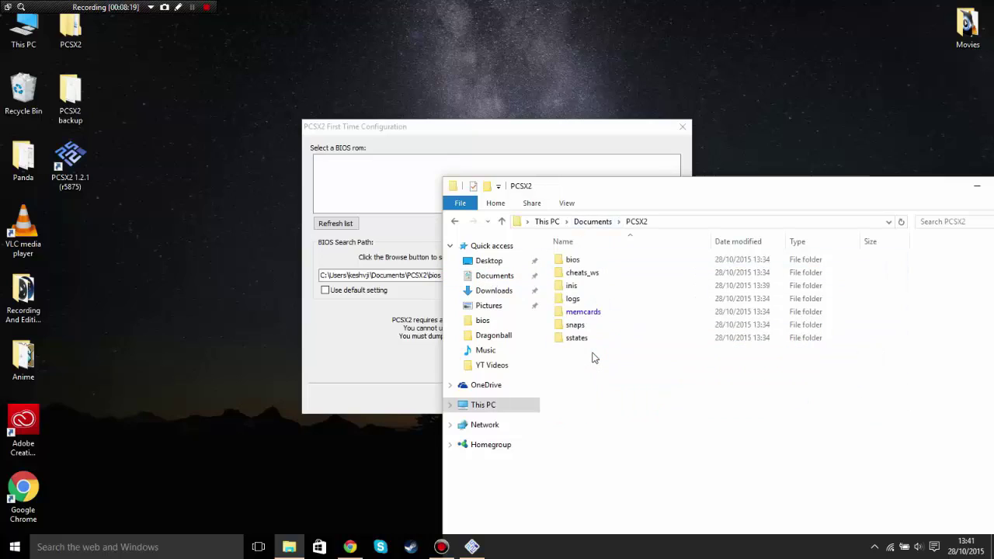
{"action": "double_click", "coordinate": [602, 262]}
{"action": "key", "text": "BackSpace"}
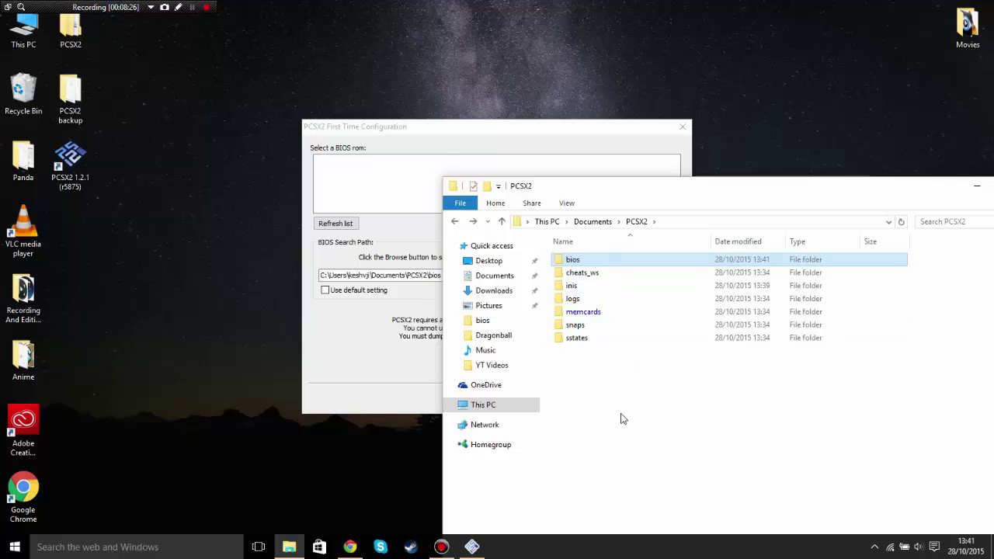
Step: Refresh the BIOS rom list, select USA v02.20(10/02/2006) Console and finish the first-time configuration
{"action": "left_click", "coordinate": [408, 388]}
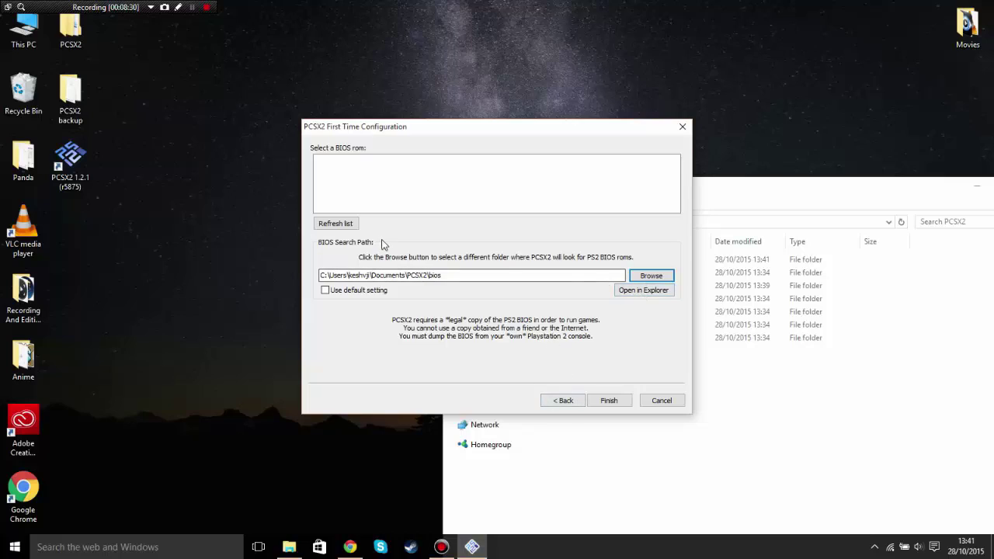
{"action": "left_click", "coordinate": [334, 223]}
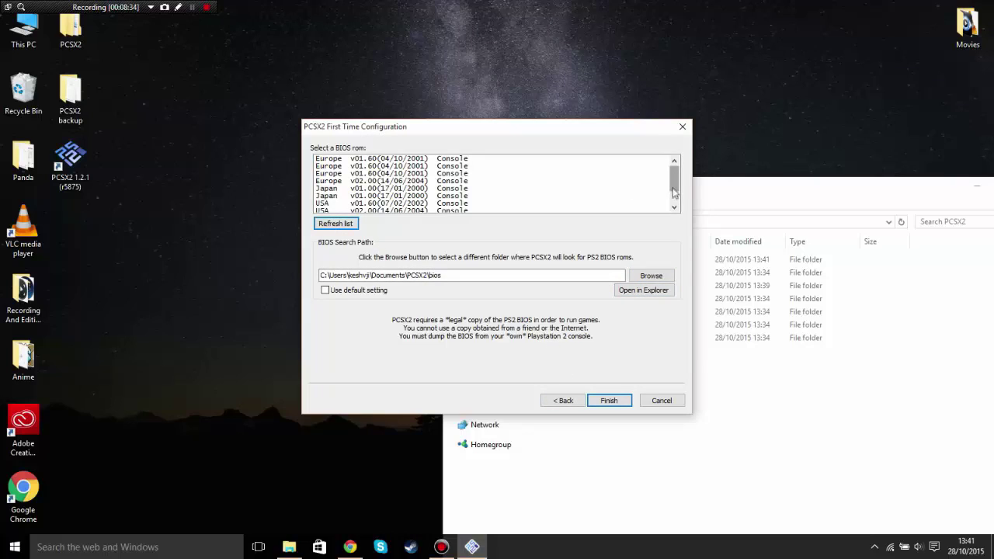
{"action": "scroll", "coordinate": [674, 204], "scroll_direction": "down", "scroll_amount": 1}
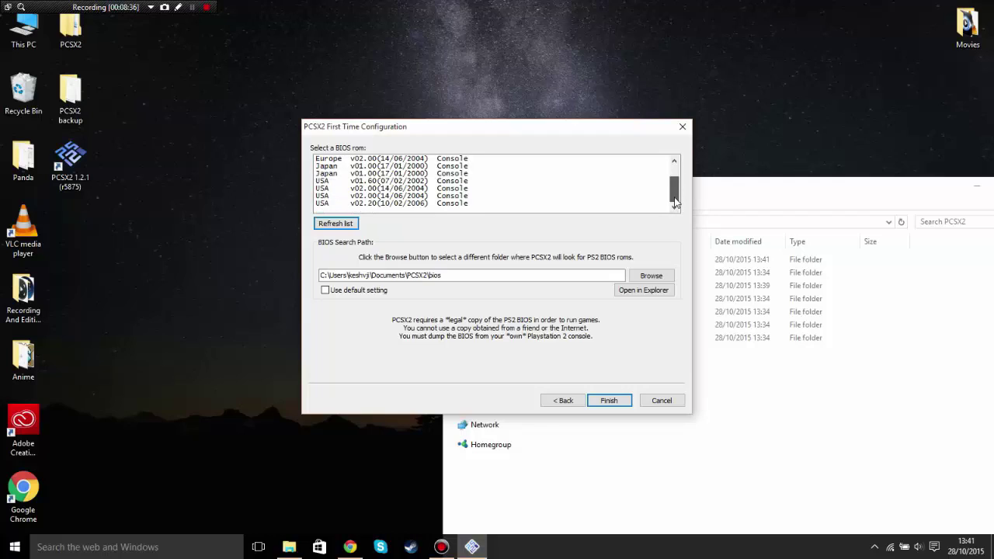
{"action": "left_click", "coordinate": [417, 203]}
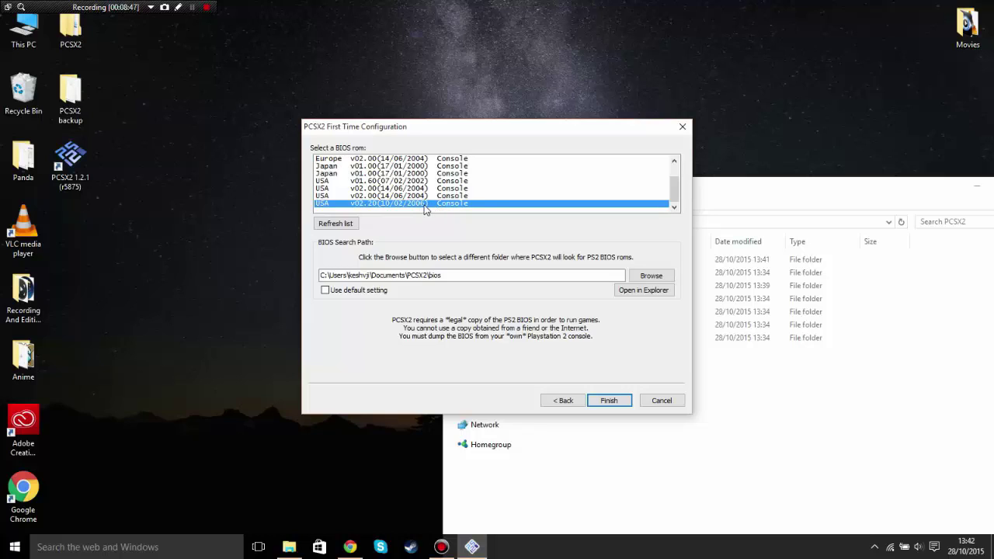
{"action": "left_click", "coordinate": [605, 401]}
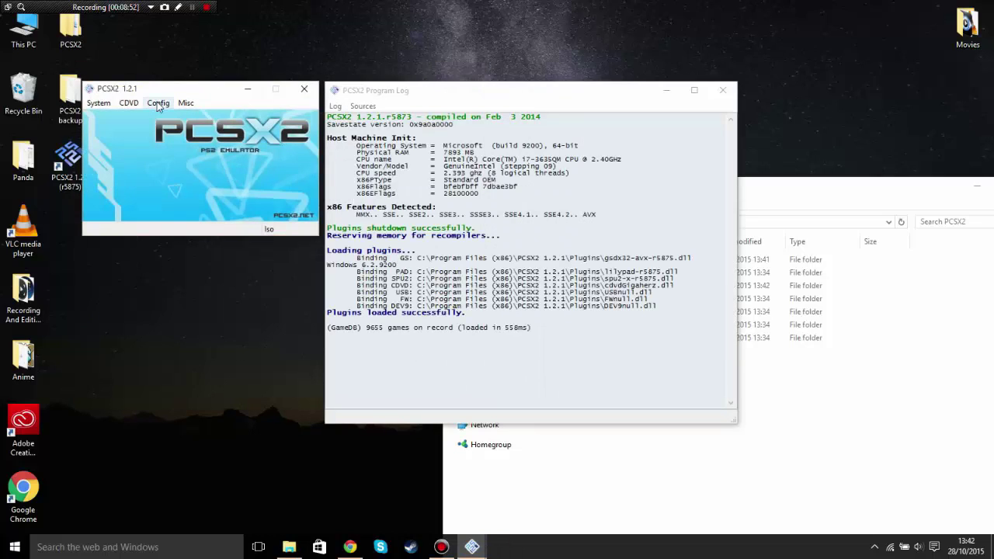
Step: Look inside the memcards folder in Documents\PCSX2, go back to the parent folder and return to the emulator
{"action": "left_click", "coordinate": [831, 207]}
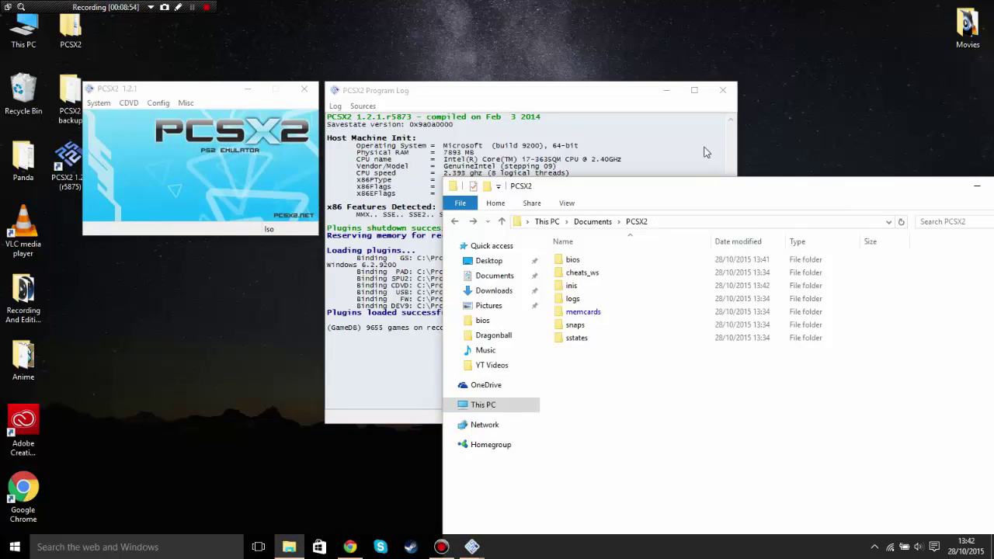
{"action": "left_click", "coordinate": [612, 316]}
{"action": "double_click", "coordinate": [611, 315]}
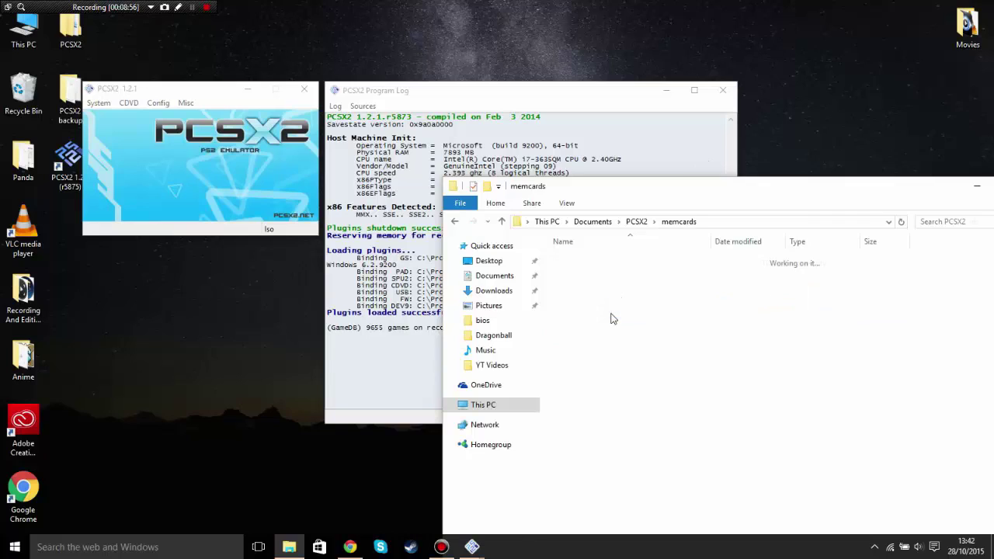
{"action": "key", "text": "BackSpace"}
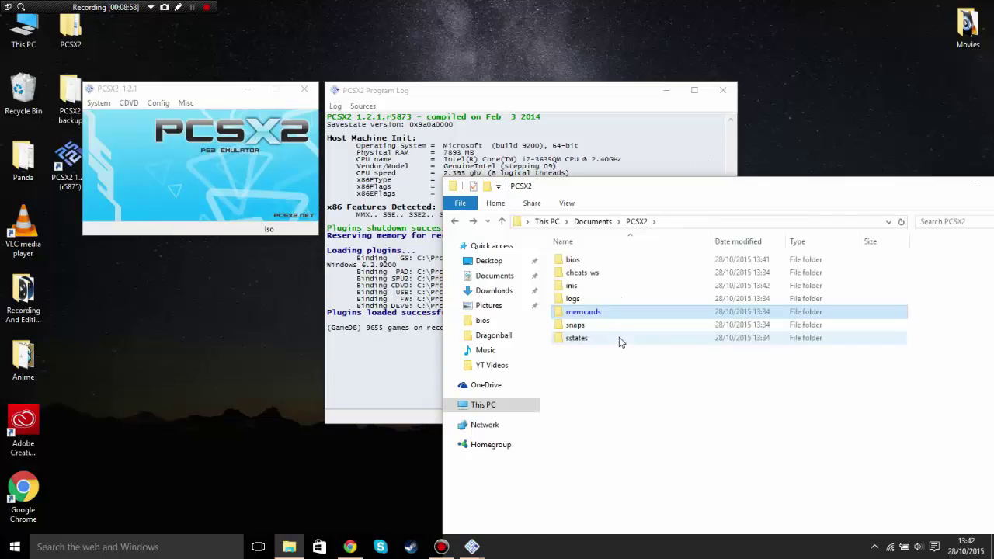
{"action": "left_click", "coordinate": [333, 295]}
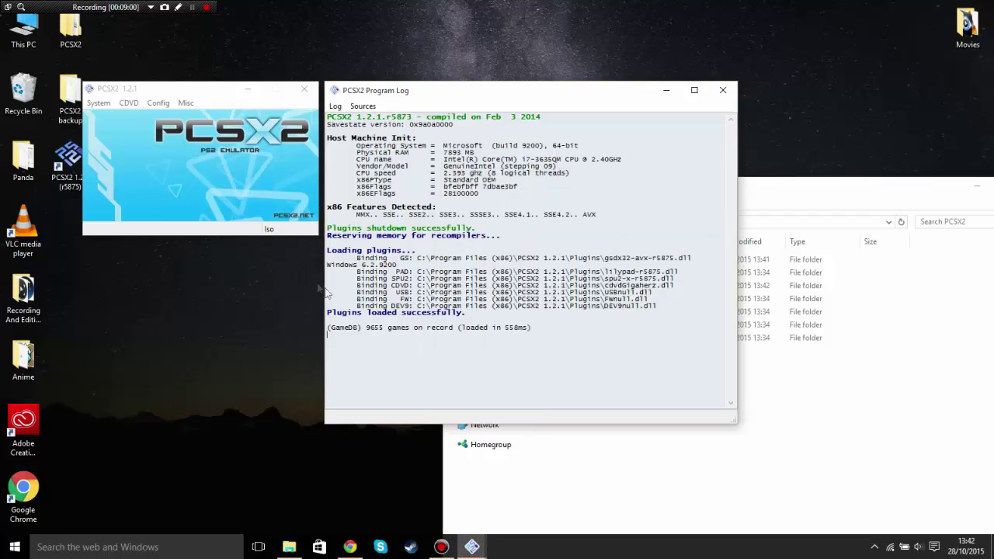
{"action": "left_click", "coordinate": [261, 212]}
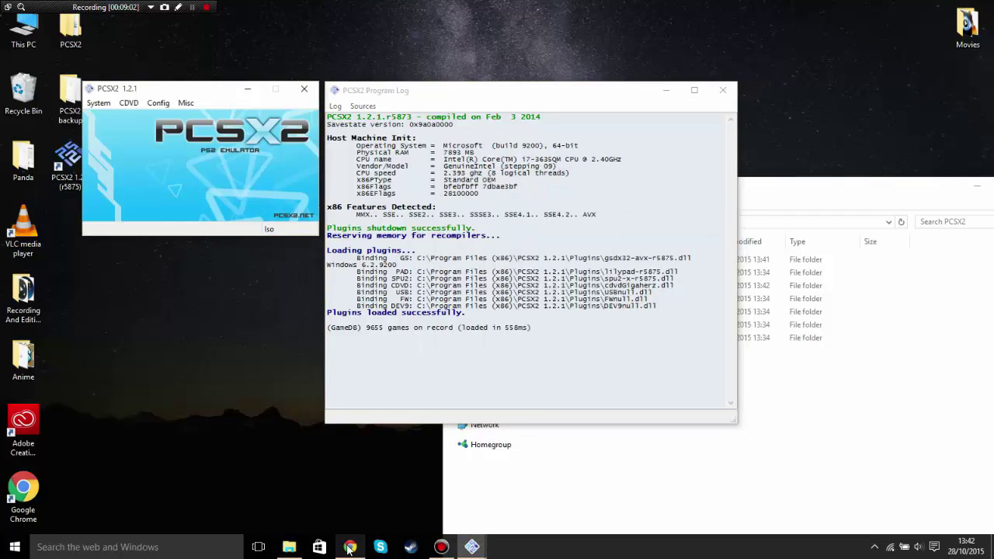
Step: Switch to Chrome, go to google.co.uk and search for "pcsx2 memory card"
{"action": "mouse_move", "coordinate": [350, 547]}
{"action": "left_click", "coordinate": [353, 497]}
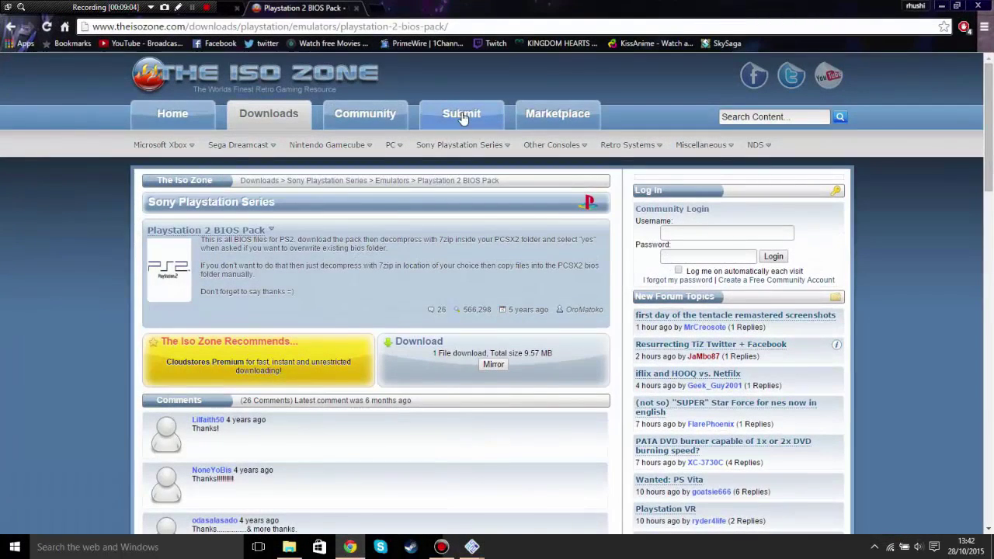
{"action": "left_click", "coordinate": [386, 27]}
{"action": "type", "text": "google.co.uk"}
{"action": "key", "text": "Return"}
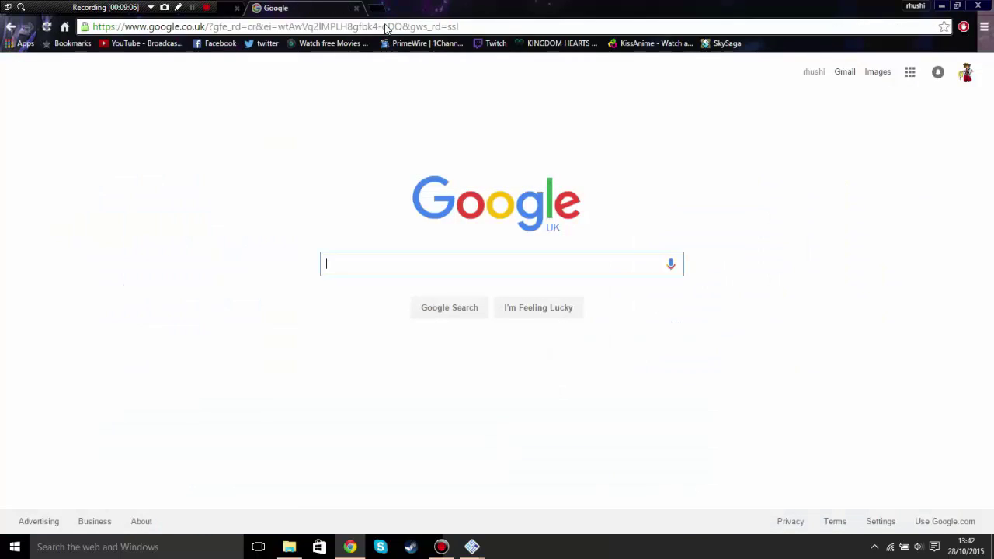
{"action": "type", "text": "pcsx2 men"}
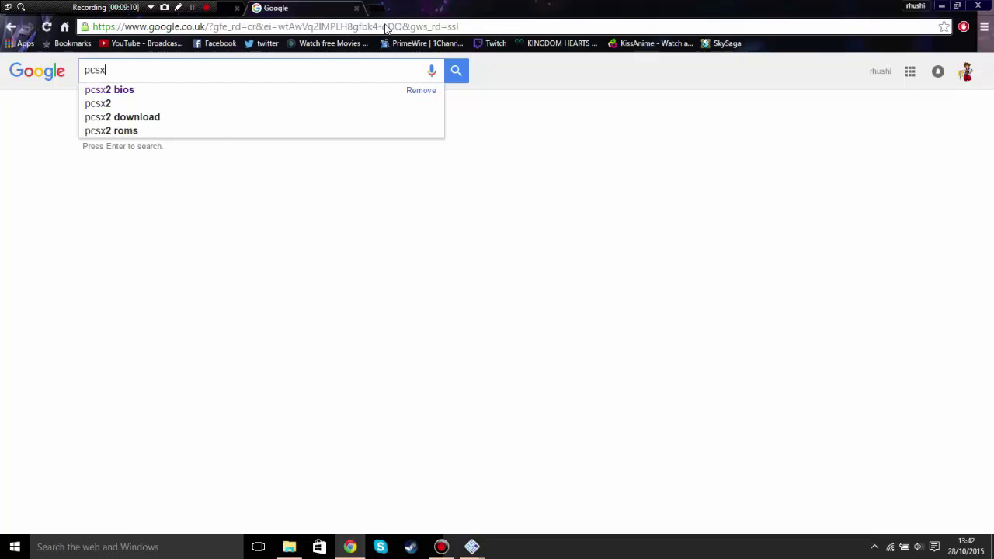
{"action": "key", "text": "BackSpace"}
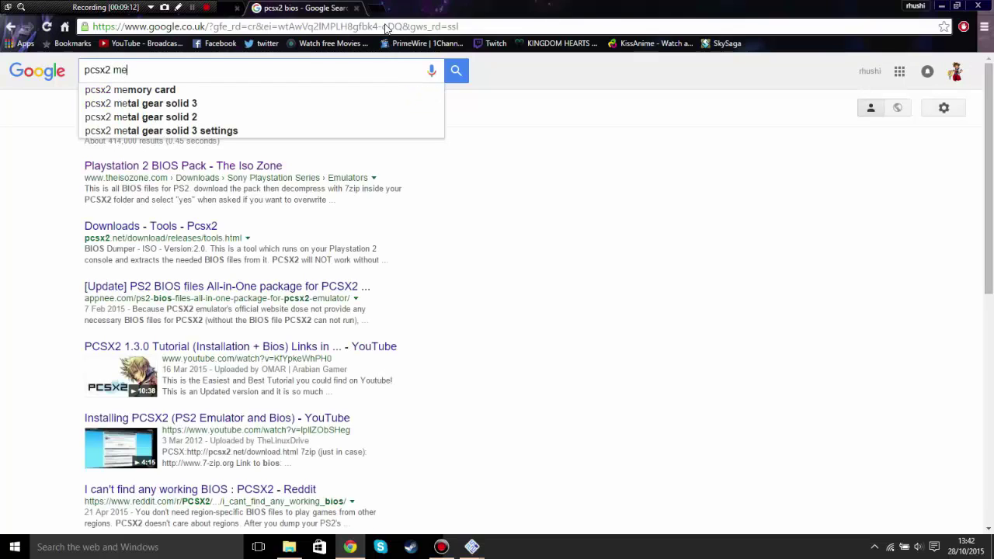
{"action": "type", "text": "mory card"}
{"action": "key", "text": "Return"}
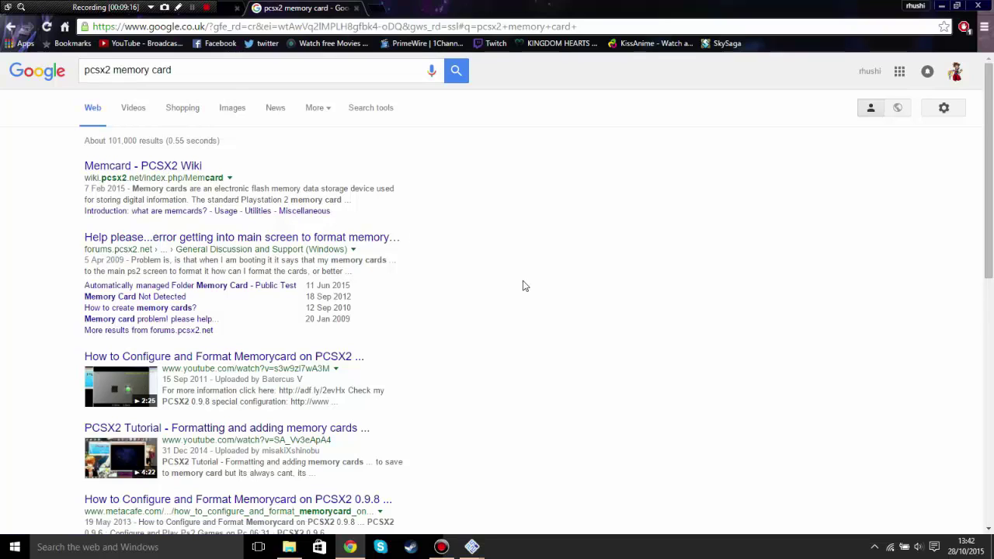
Step: Look through the memory card search results, close that tab and minimize the browser
{"action": "scroll", "coordinate": [523, 280], "scroll_direction": "down", "scroll_amount": 3}
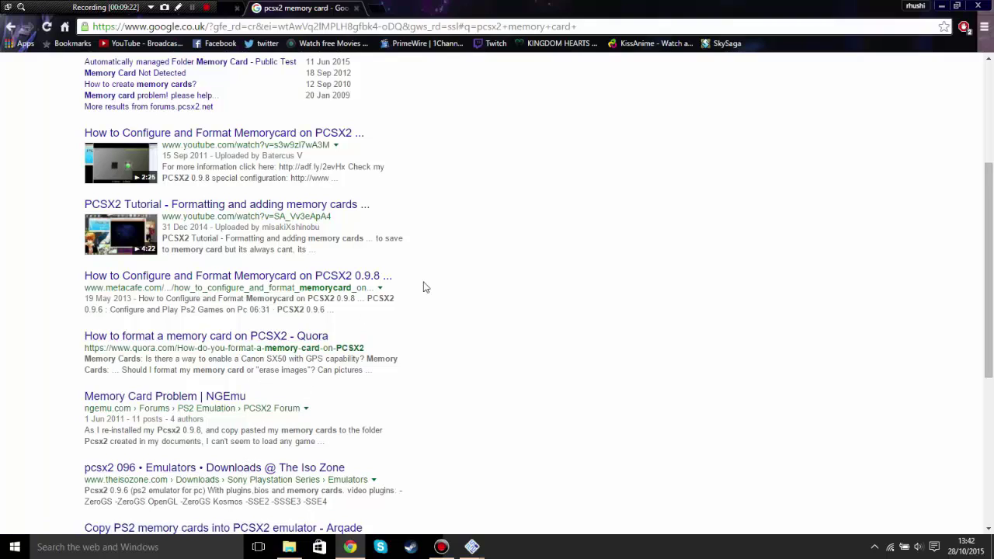
{"action": "scroll", "coordinate": [425, 287], "scroll_direction": "down", "scroll_amount": 1}
{"action": "scroll", "coordinate": [425, 287], "scroll_direction": "up", "scroll_amount": 4}
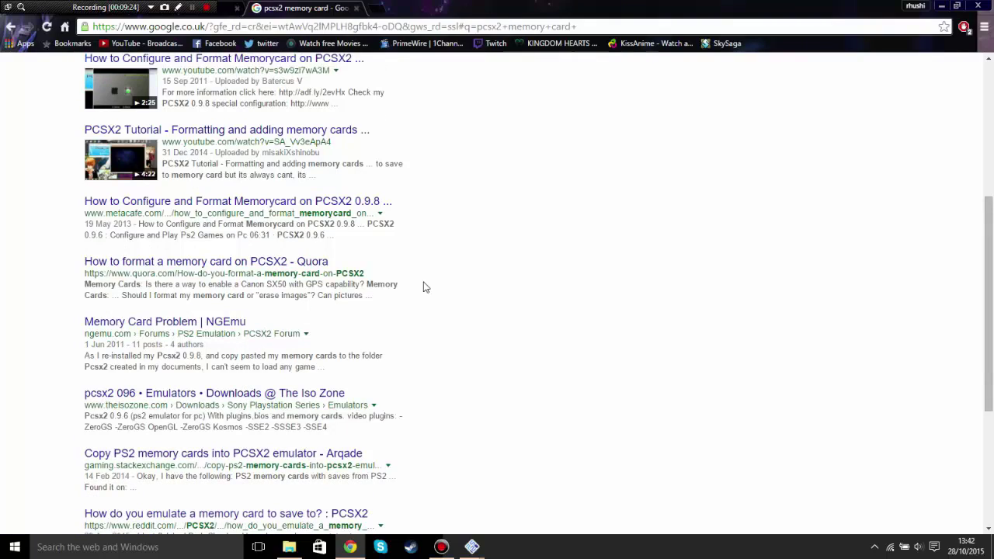
{"action": "left_click", "coordinate": [355, 9]}
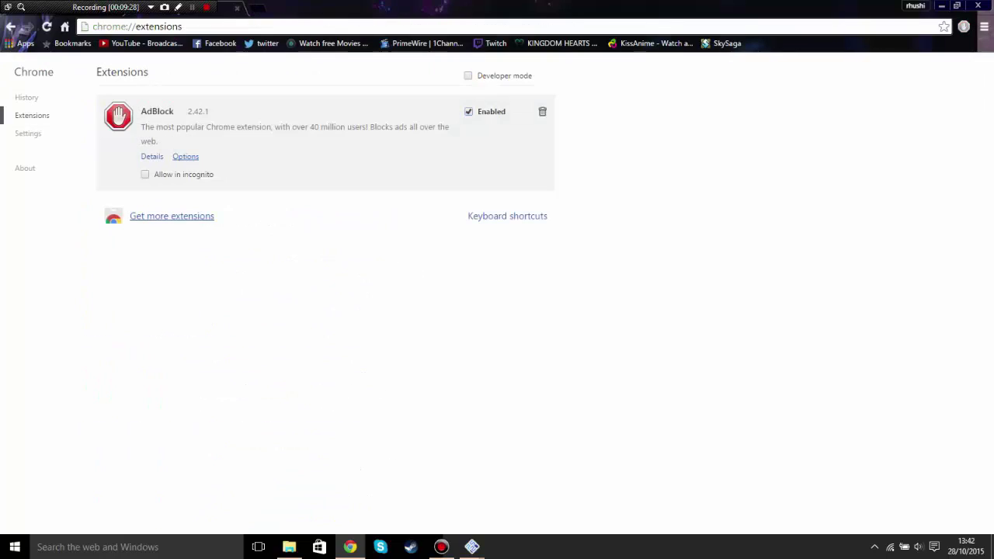
{"action": "left_click", "coordinate": [941, 5]}
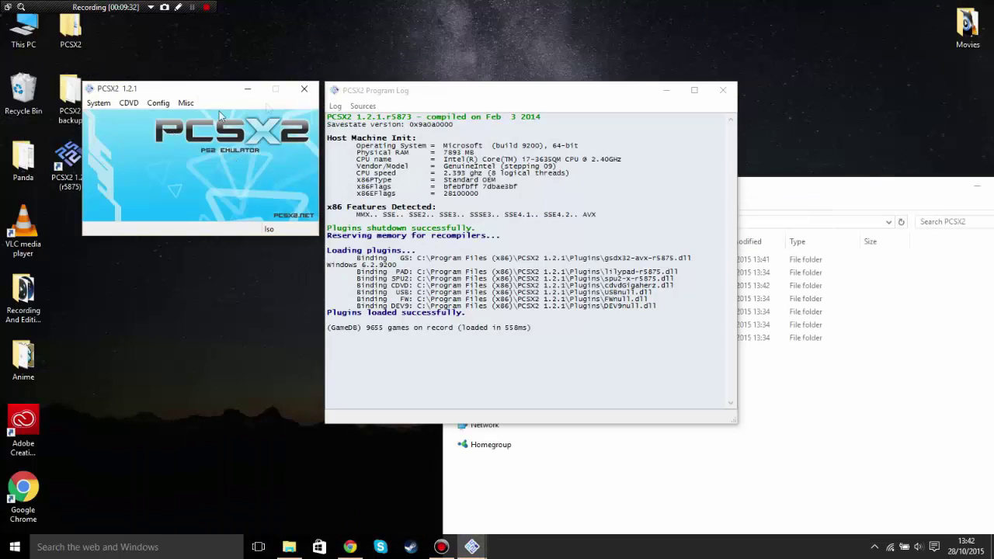
Step: Turn off Show Console to hide the PCSX2 Program Log
{"action": "left_click", "coordinate": [155, 104]}
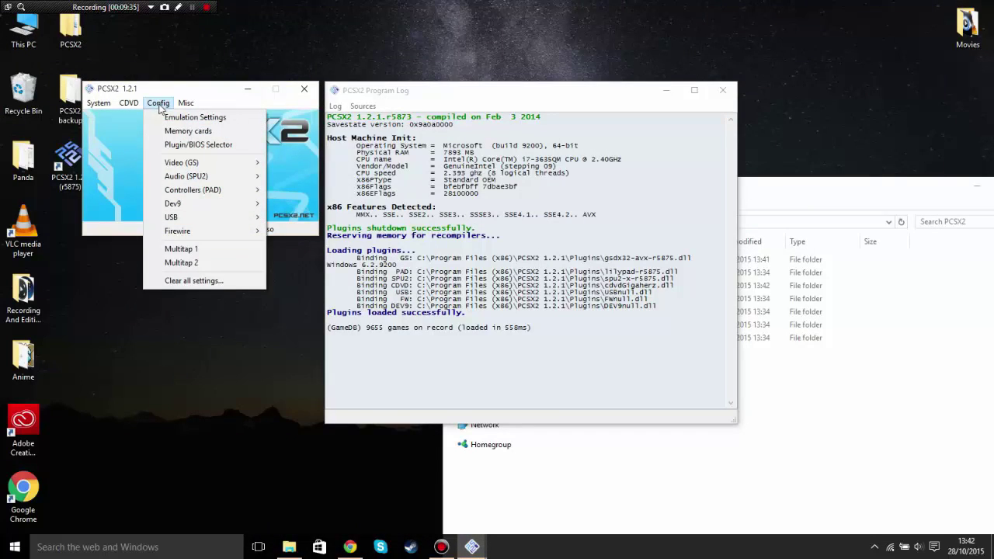
{"action": "mouse_move", "coordinate": [180, 99]}
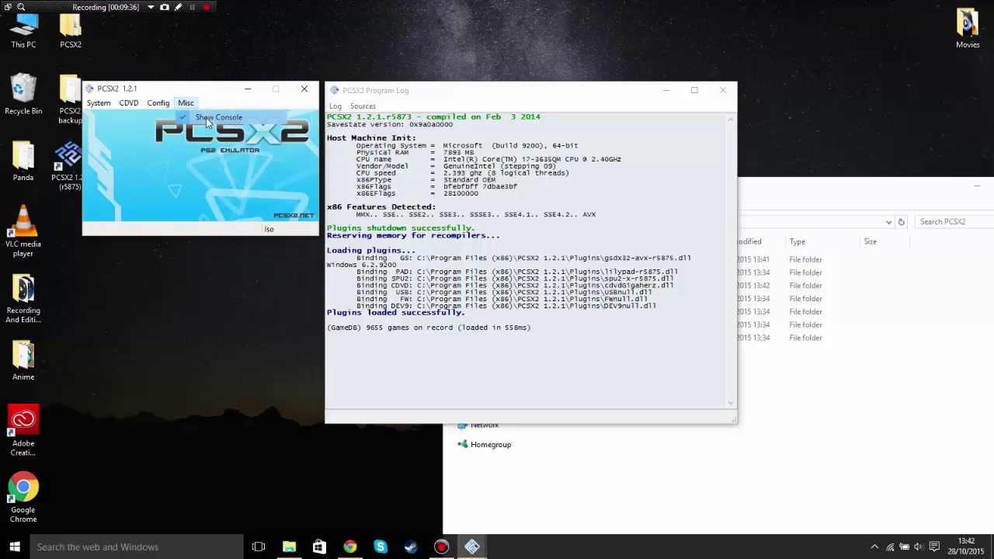
{"action": "left_click", "coordinate": [206, 117]}
{"action": "left_click", "coordinate": [190, 105]}
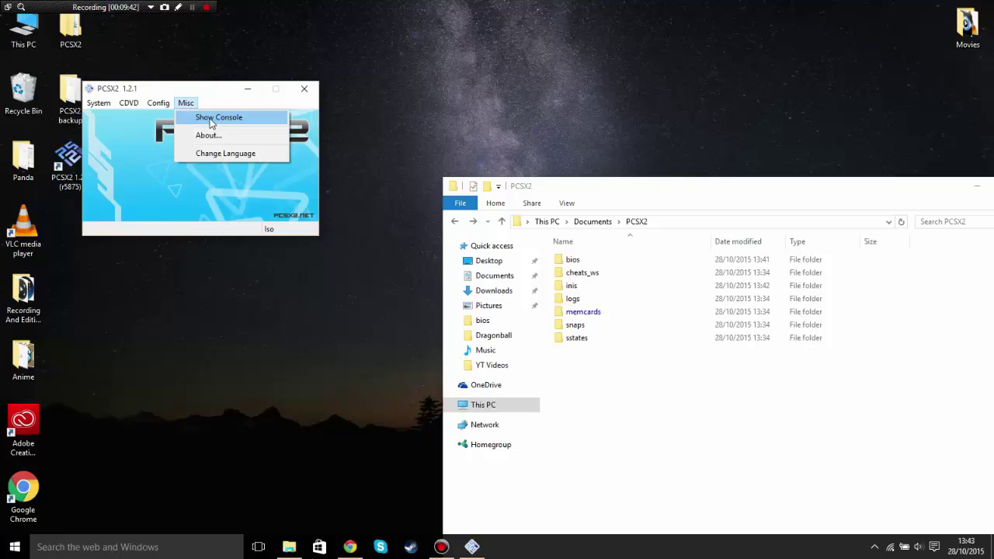
{"action": "left_click", "coordinate": [144, 166]}
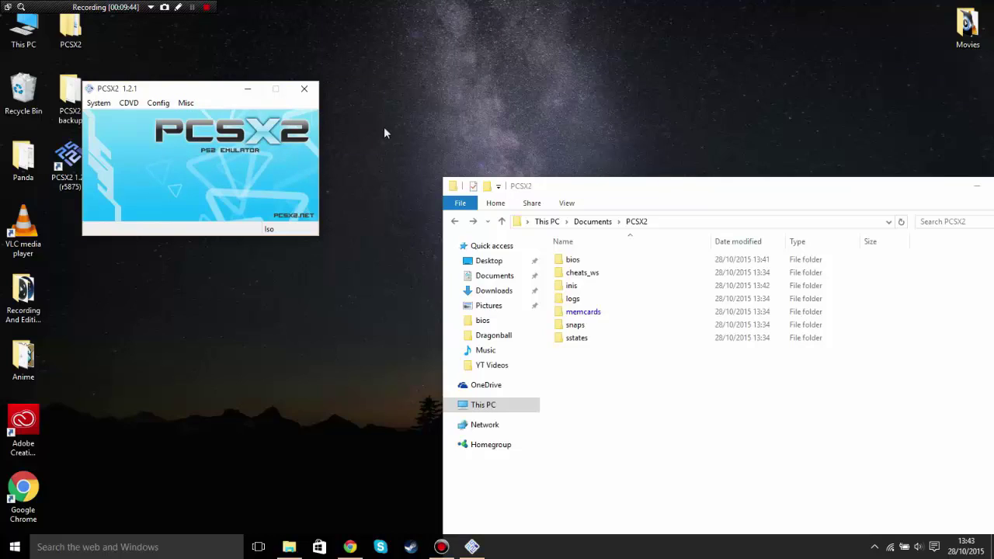
Step: Close the Documents\PCSX2 folder window and move the emulator window clear of the desktop icons
{"action": "left_click_drag", "start_coordinate": [639, 196], "coordinate": [487, 131]}
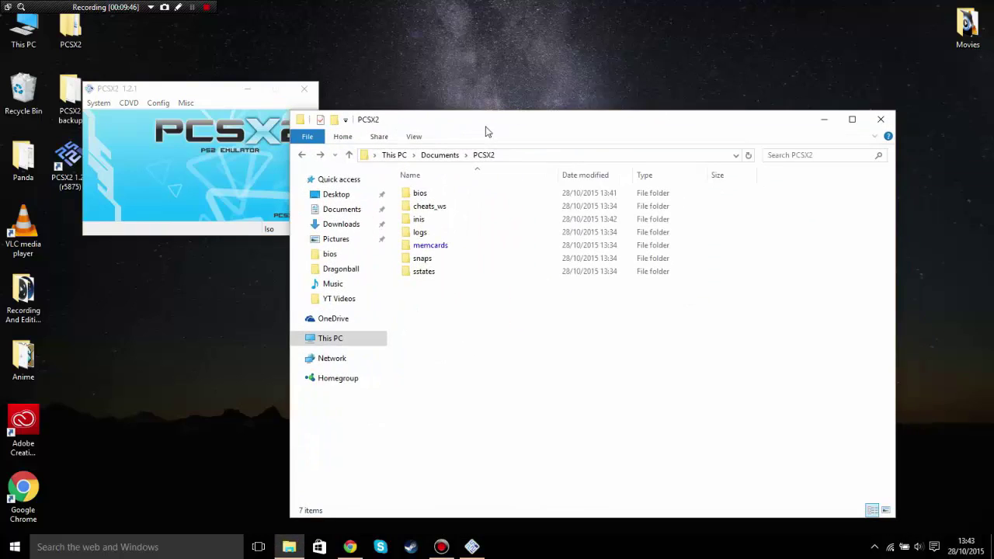
{"action": "left_click", "coordinate": [884, 119]}
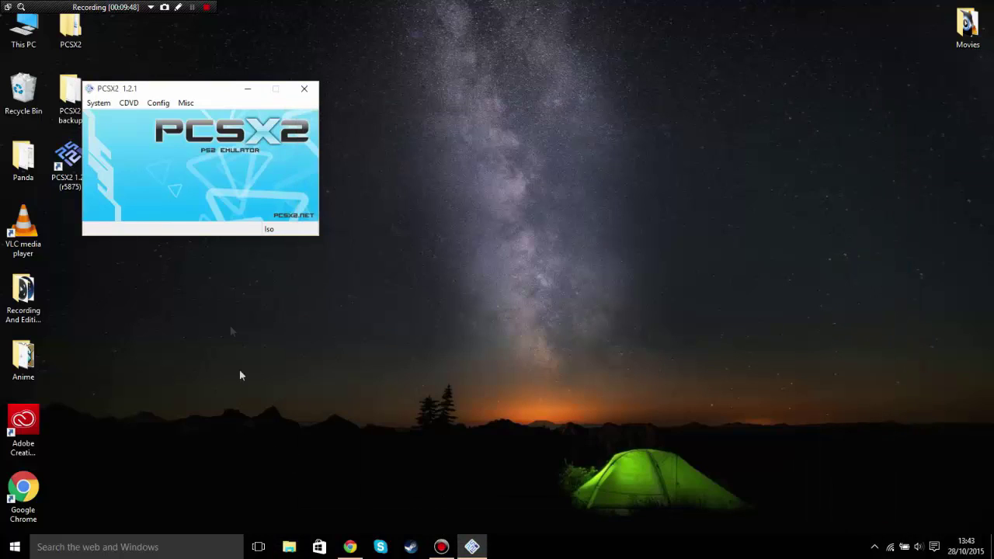
{"action": "left_click_drag", "start_coordinate": [186, 89], "coordinate": [211, 99]}
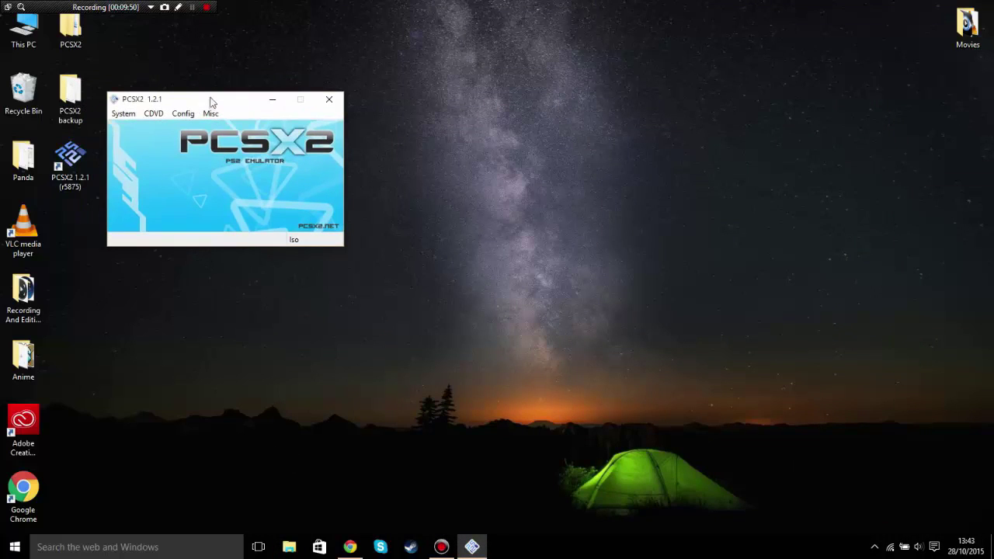
Step: Open the Emulation Settings and review the VUs, GS and GS Window pages, including the aspect ratio choices
{"action": "left_click", "coordinate": [179, 115]}
{"action": "left_click", "coordinate": [203, 128]}
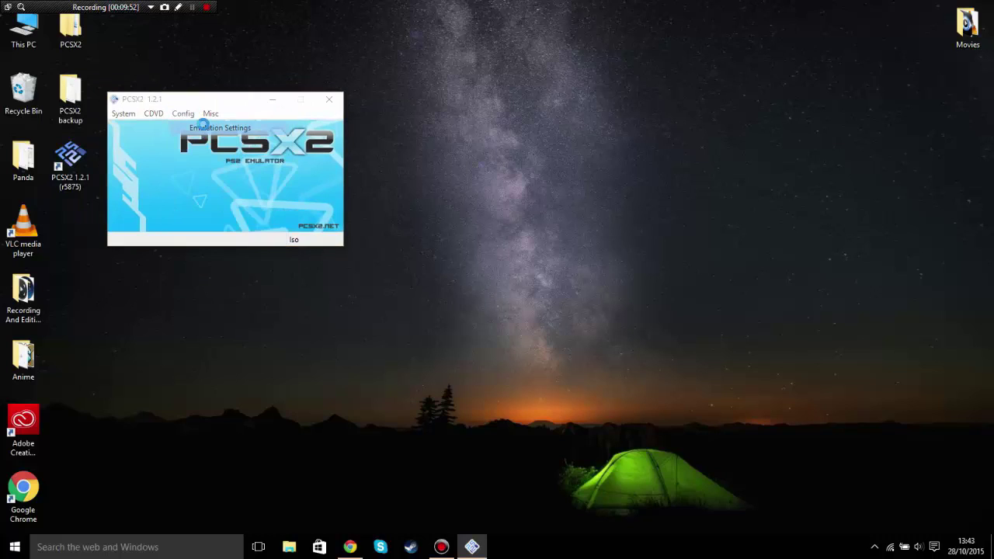
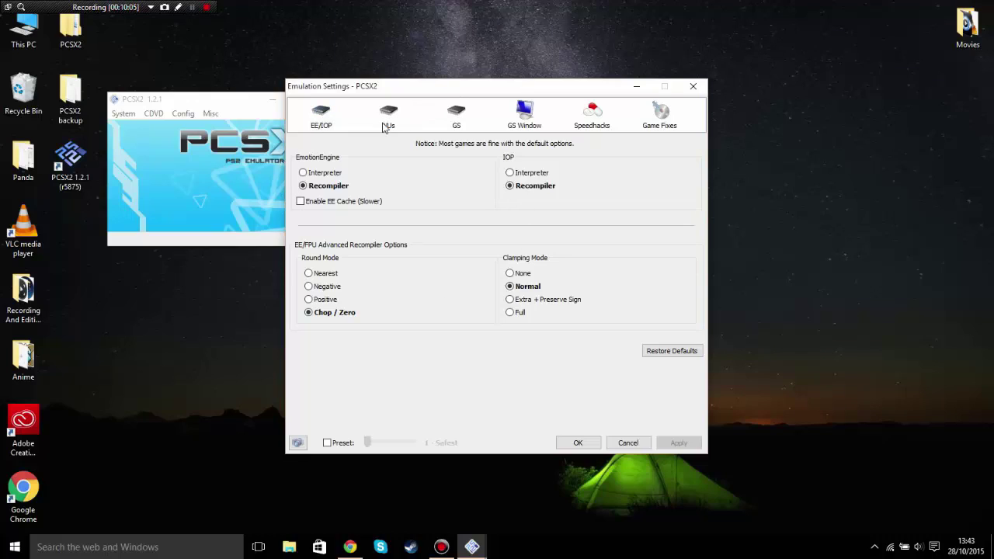
{"action": "left_click", "coordinate": [393, 121]}
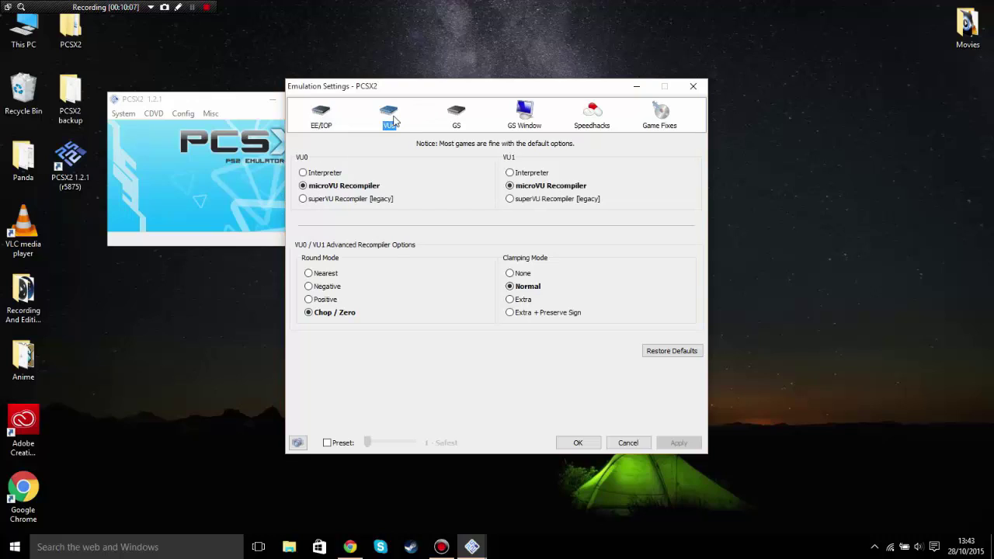
{"action": "left_click", "coordinate": [459, 116]}
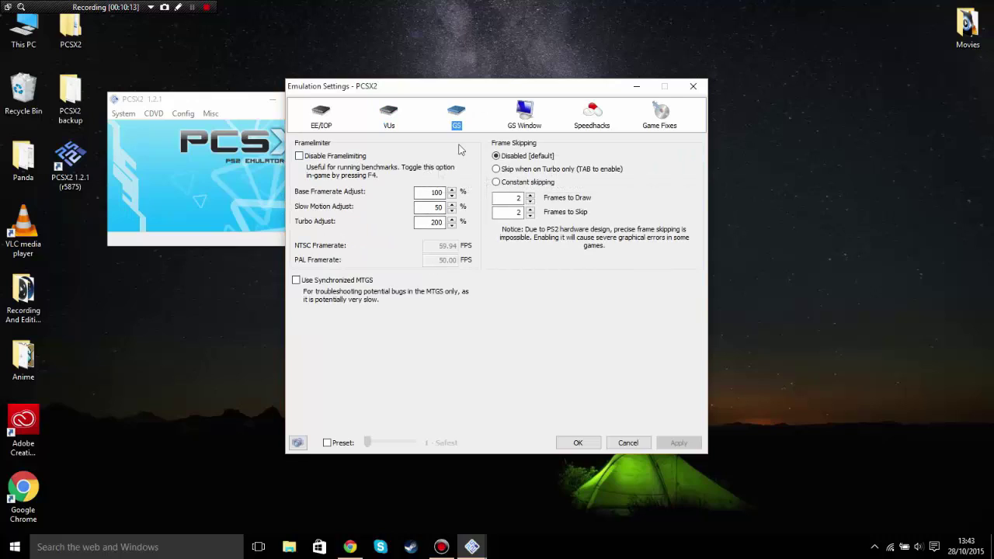
{"action": "left_click", "coordinate": [521, 118]}
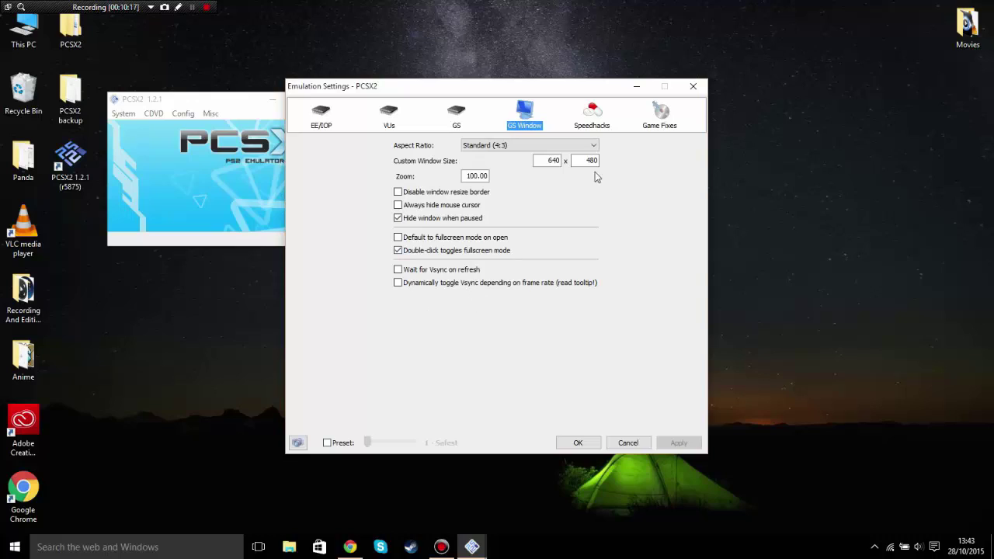
{"action": "left_click", "coordinate": [539, 146]}
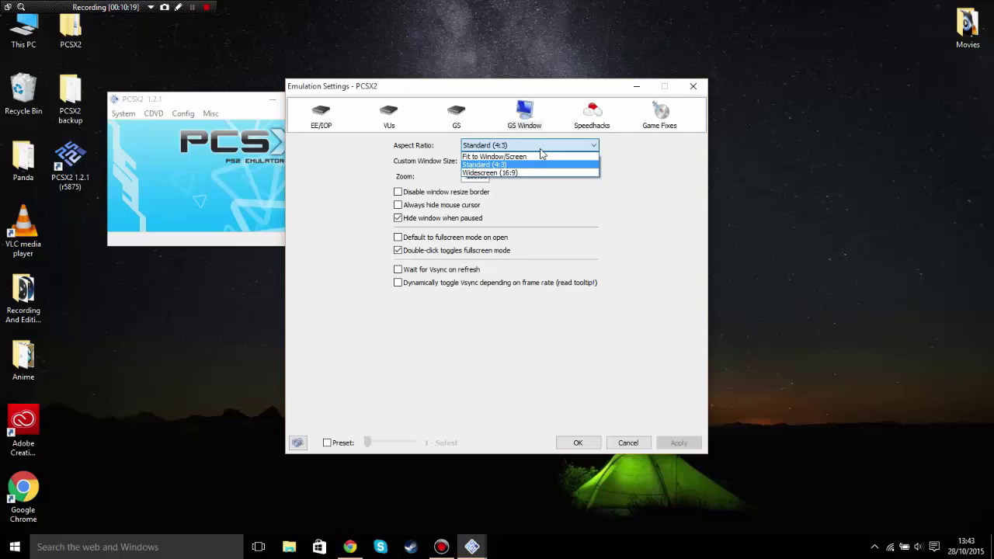
{"action": "left_click", "coordinate": [541, 149]}
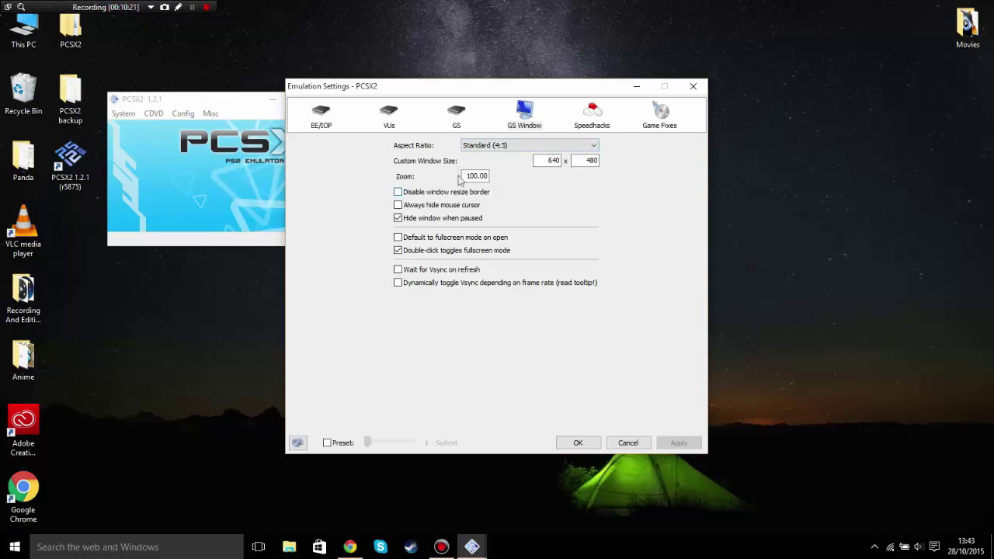
Step: In the Speedhacks settings, set EE Cyclerate to 2 and VU Cycle Stealing to 2
{"action": "left_click", "coordinate": [598, 123]}
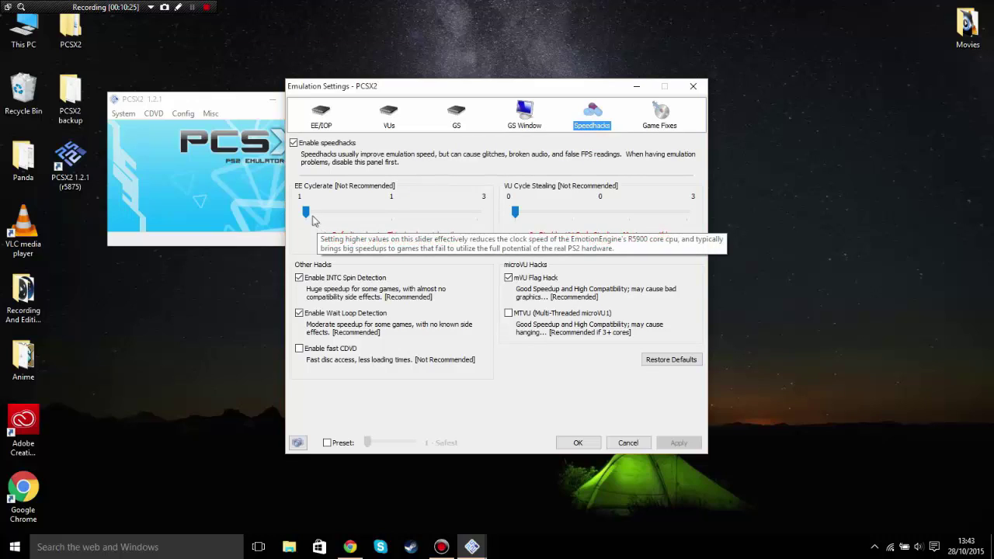
{"action": "left_click_drag", "start_coordinate": [307, 217], "coordinate": [387, 218]}
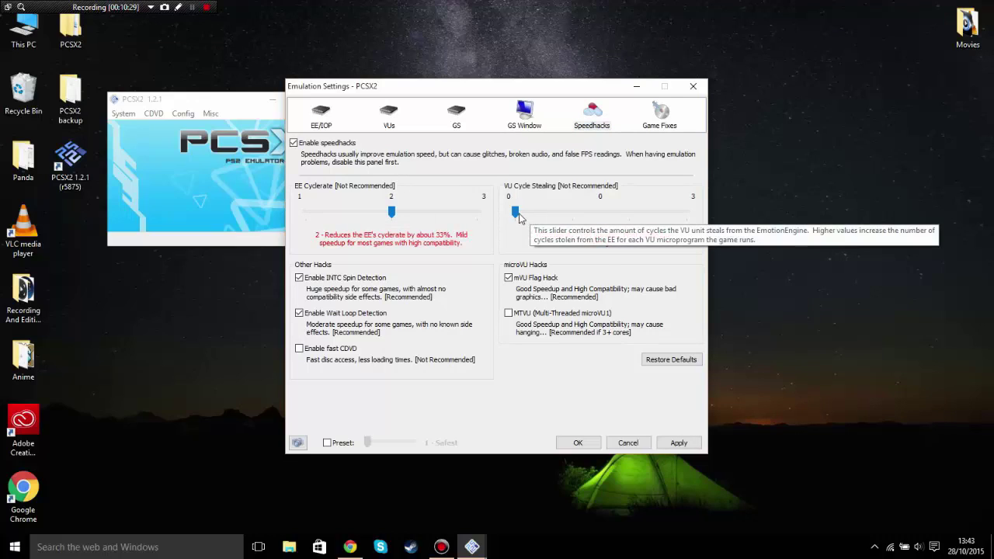
{"action": "left_click", "coordinate": [608, 217]}
{"action": "left_click", "coordinate": [656, 218]}
{"action": "left_click", "coordinate": [657, 218]}
{"action": "left_click", "coordinate": [611, 218]}
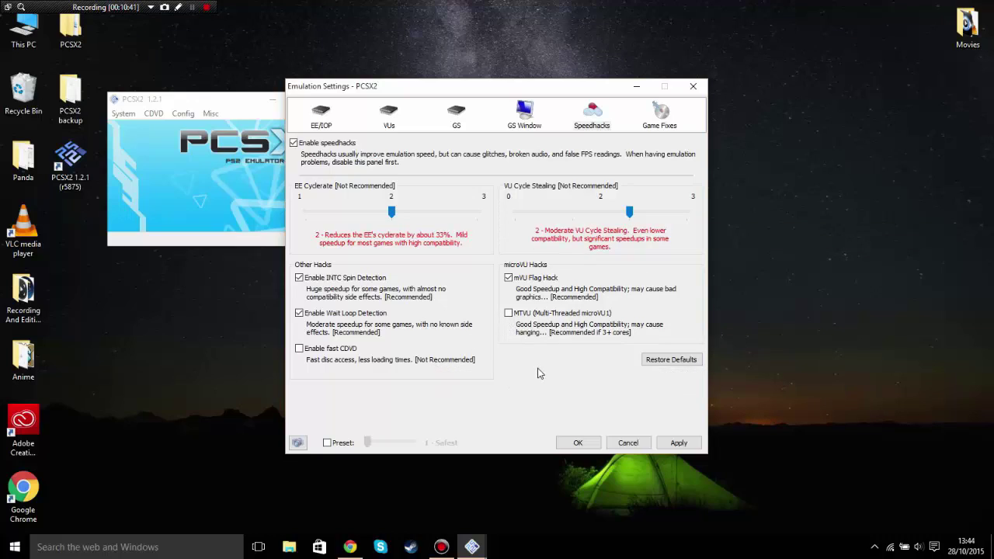
Step: Review the Game Fixes page with manual game fixes left off, and apply and confirm the emulation settings
{"action": "left_click", "coordinate": [672, 129]}
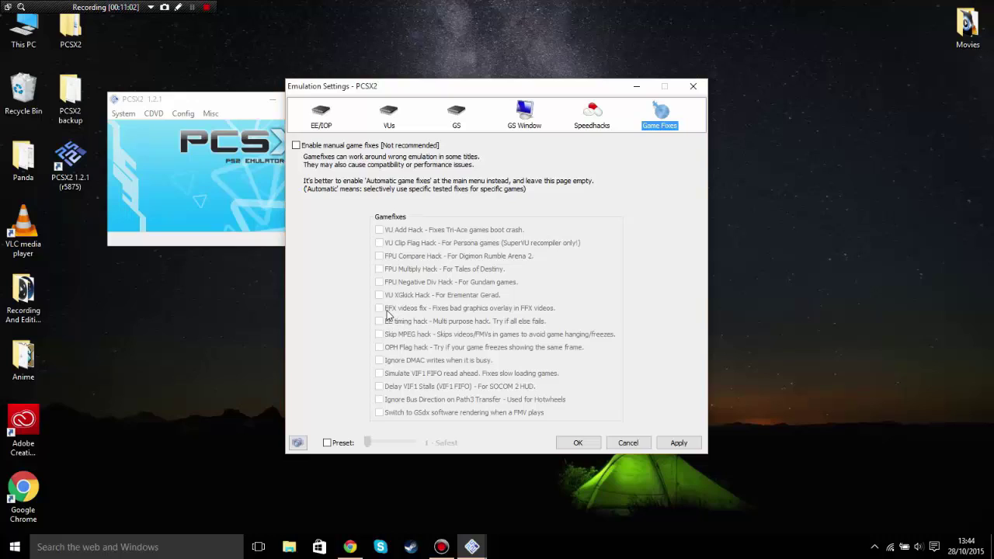
{"action": "left_click", "coordinate": [679, 444]}
{"action": "left_click", "coordinate": [579, 443]}
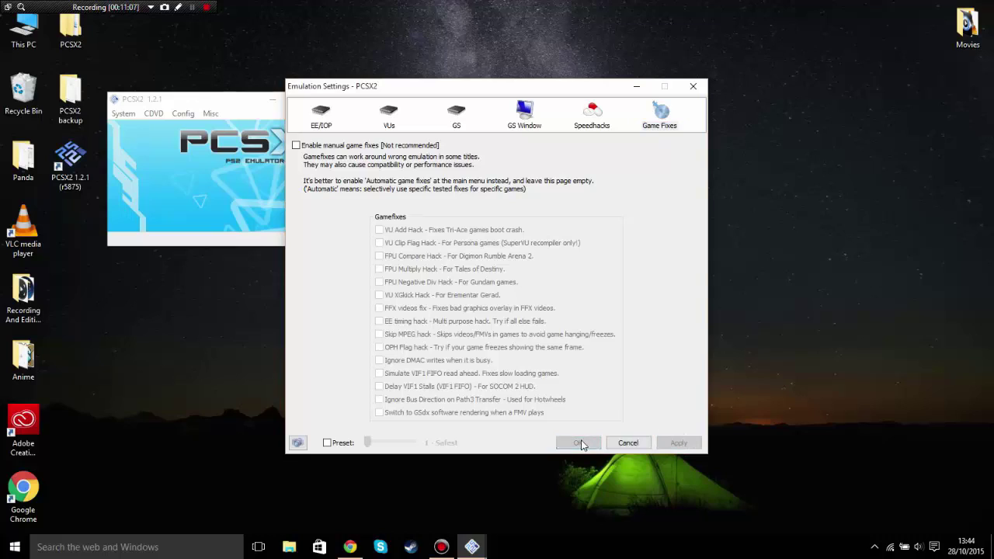
{"action": "left_click", "coordinate": [153, 114]}
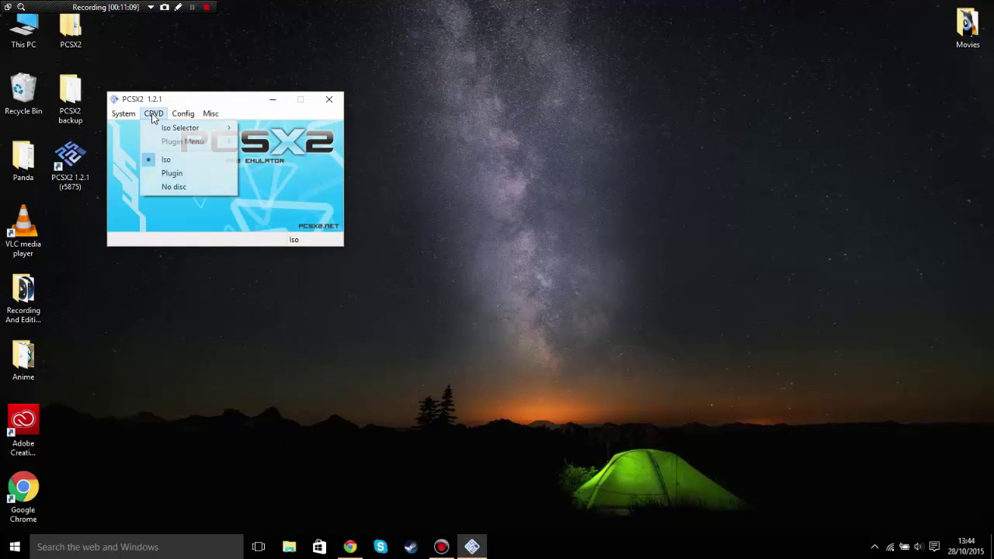
{"action": "mouse_move", "coordinate": [166, 128]}
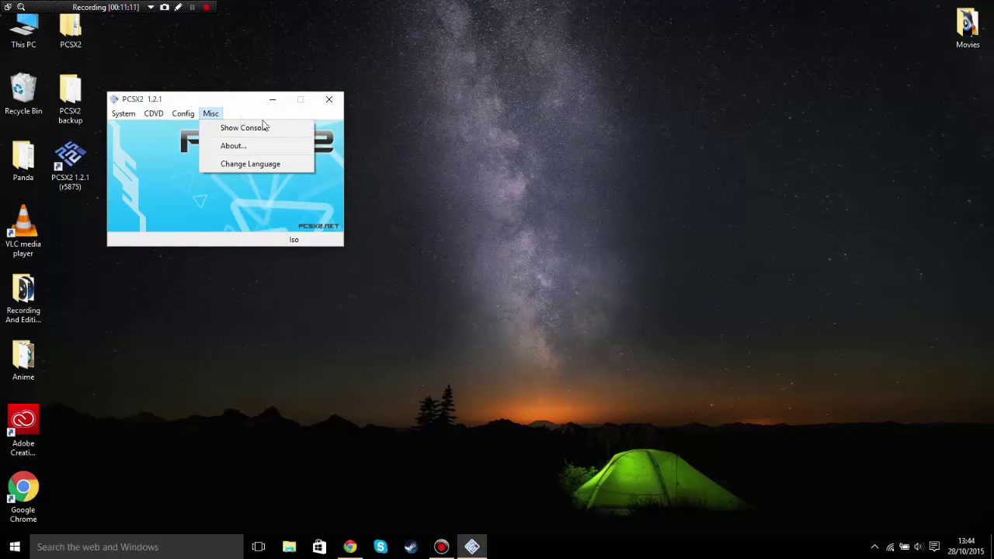
{"action": "left_click", "coordinate": [159, 159]}
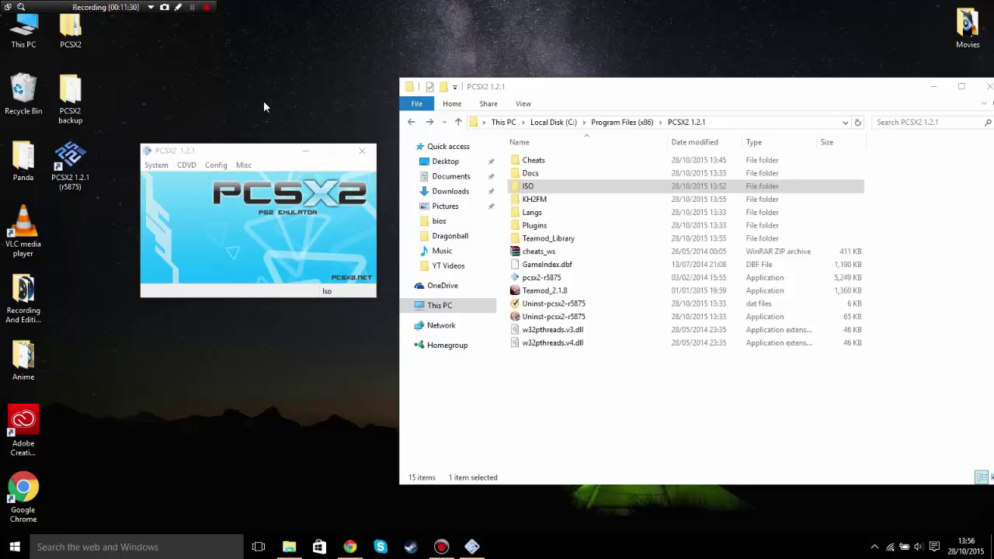
{"action": "left_click", "coordinate": [670, 411]}
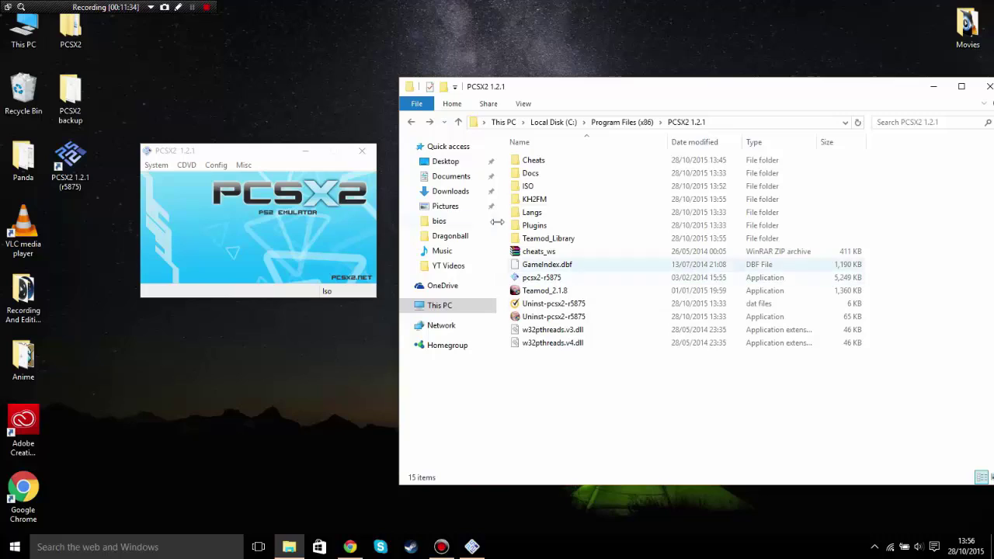
{"action": "left_click", "coordinate": [186, 165]}
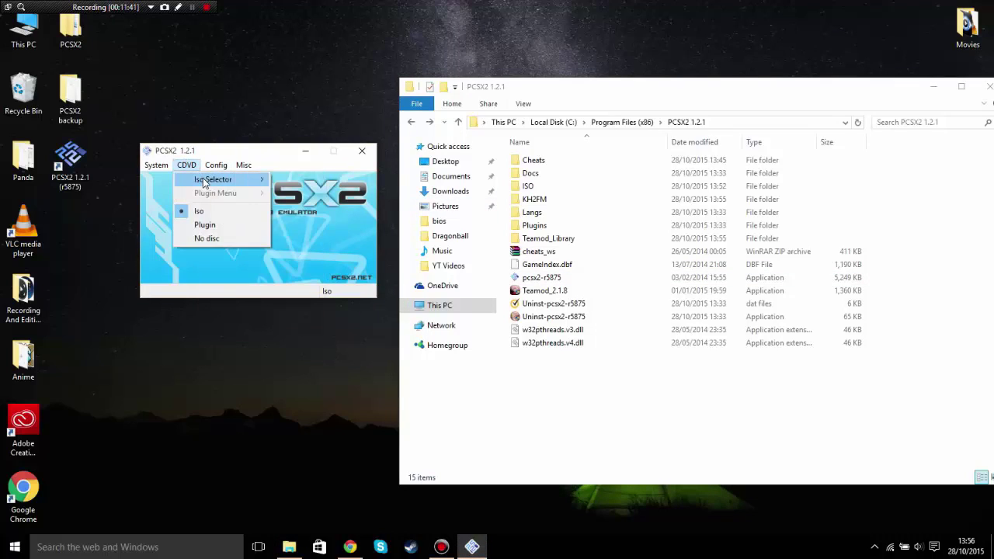
{"action": "left_click", "coordinate": [361, 263]}
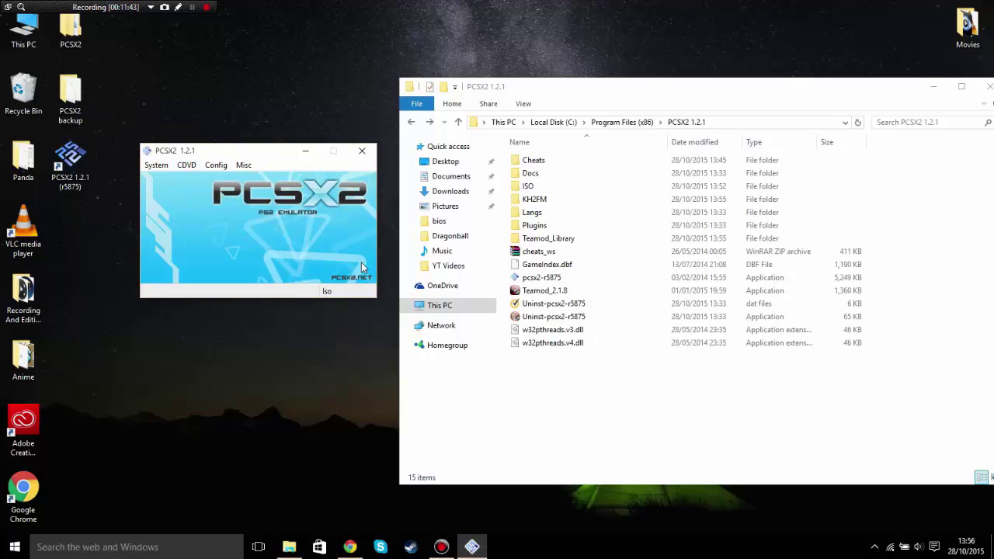
{"action": "left_click", "coordinate": [586, 432]}
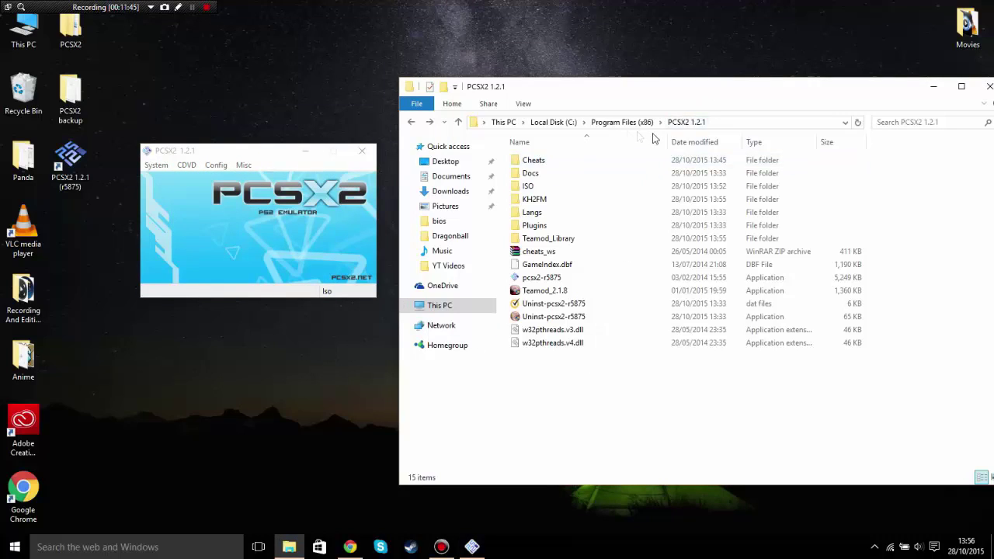
Step: Choose the KH2FM ISO from Program Files (x86)\PCSX2 1.2.1\KH2FM on Local Disk (C:) as the emulator's CDVD source
{"action": "left_click", "coordinate": [277, 216]}
{"action": "left_click", "coordinate": [186, 165]}
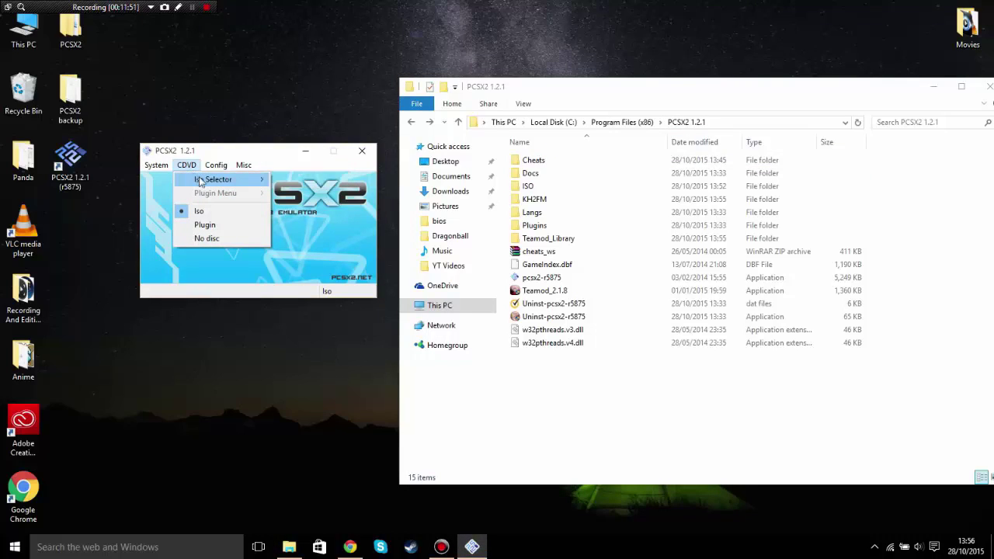
{"action": "mouse_move", "coordinate": [239, 183]}
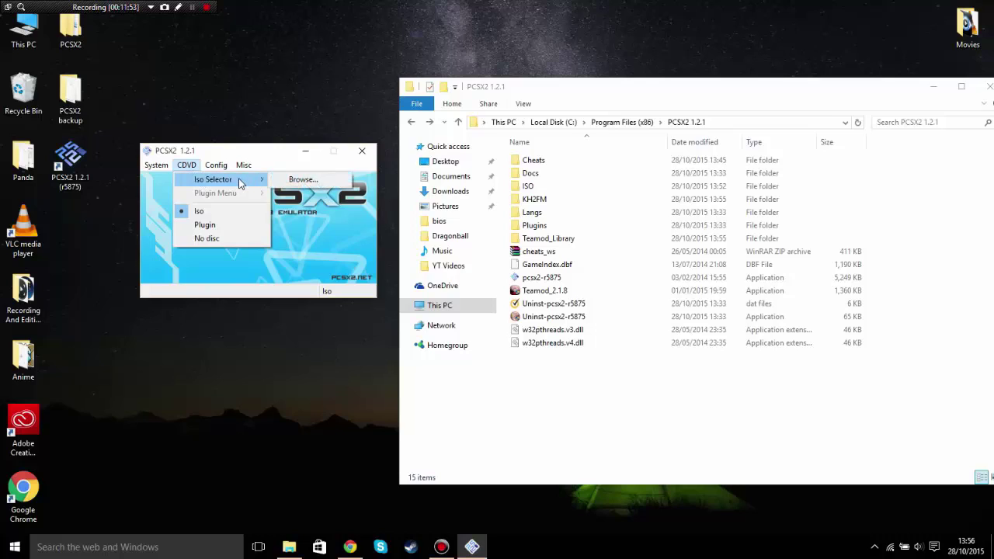
{"action": "left_click", "coordinate": [302, 180]}
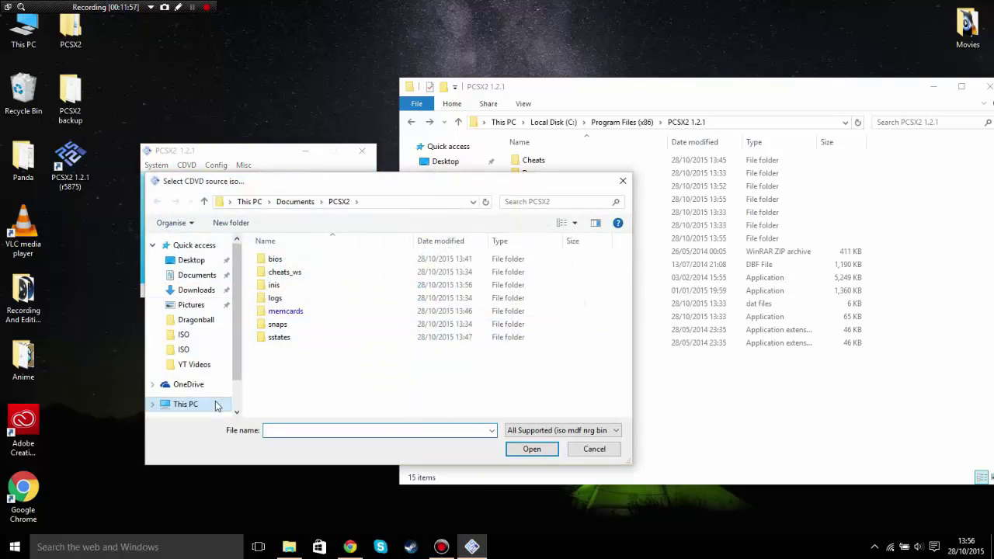
{"action": "scroll", "coordinate": [239, 334], "scroll_direction": "down", "scroll_amount": 1}
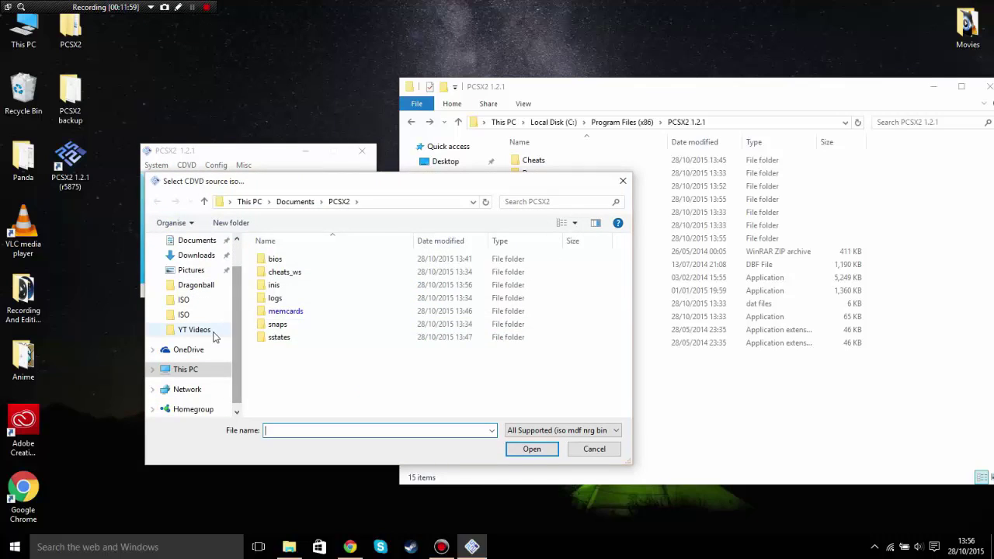
{"action": "left_click", "coordinate": [210, 376]}
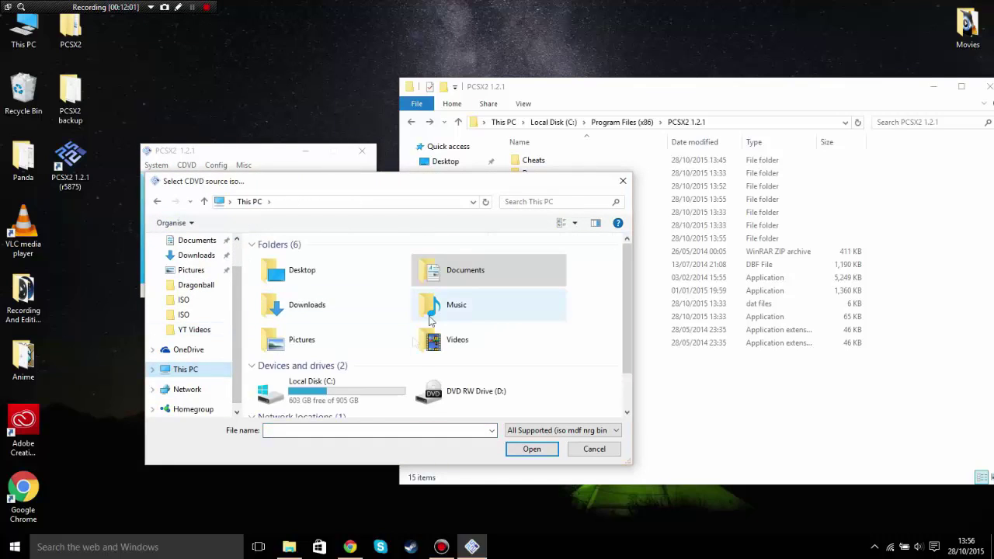
{"action": "double_click", "coordinate": [369, 409]}
{"action": "double_click", "coordinate": [364, 380]}
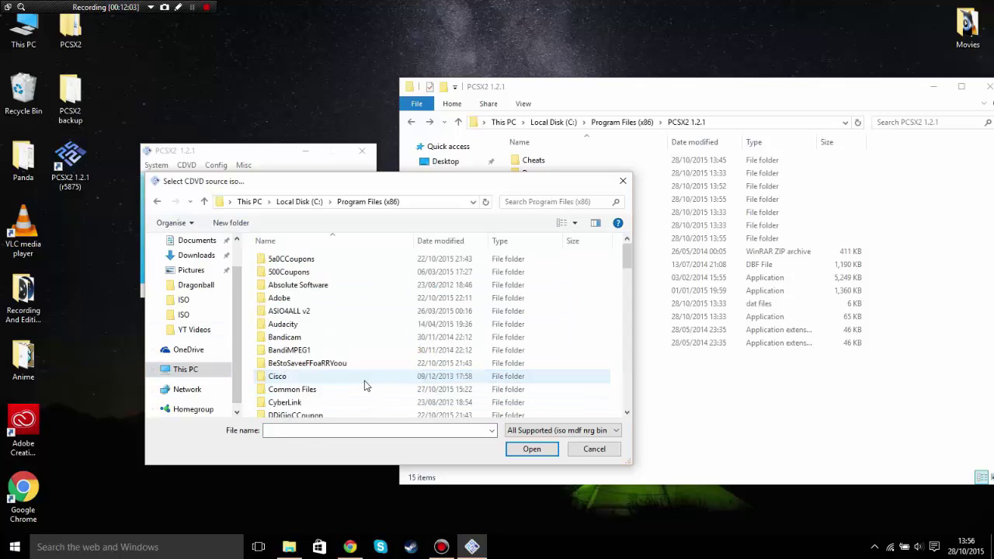
{"action": "scroll", "coordinate": [448, 348], "scroll_direction": "down", "scroll_amount": 10}
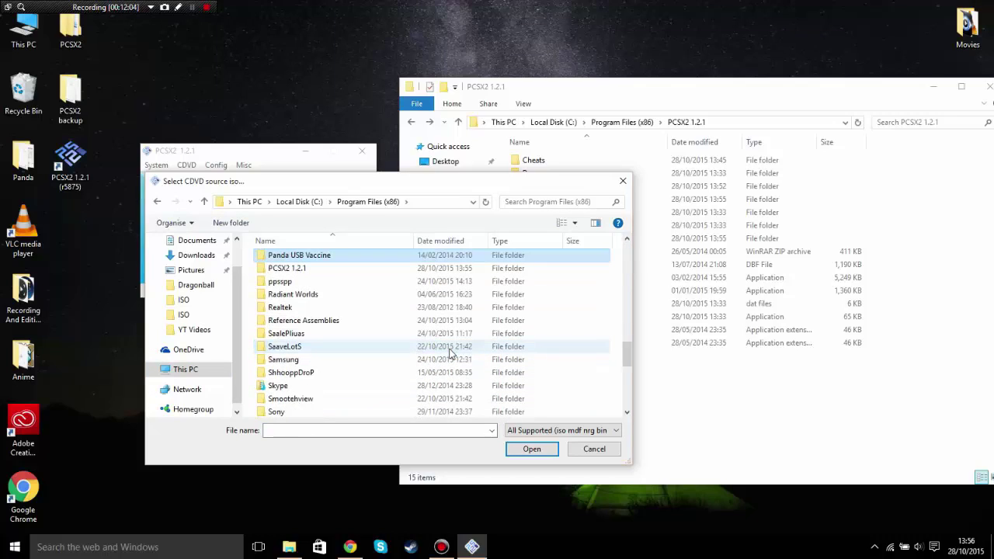
{"action": "double_click", "coordinate": [336, 268]}
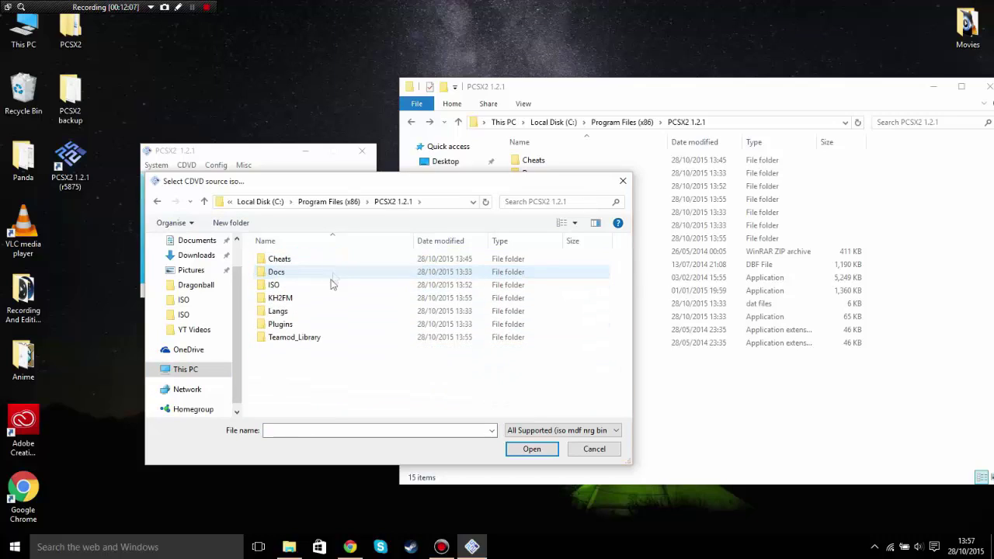
{"action": "double_click", "coordinate": [328, 299]}
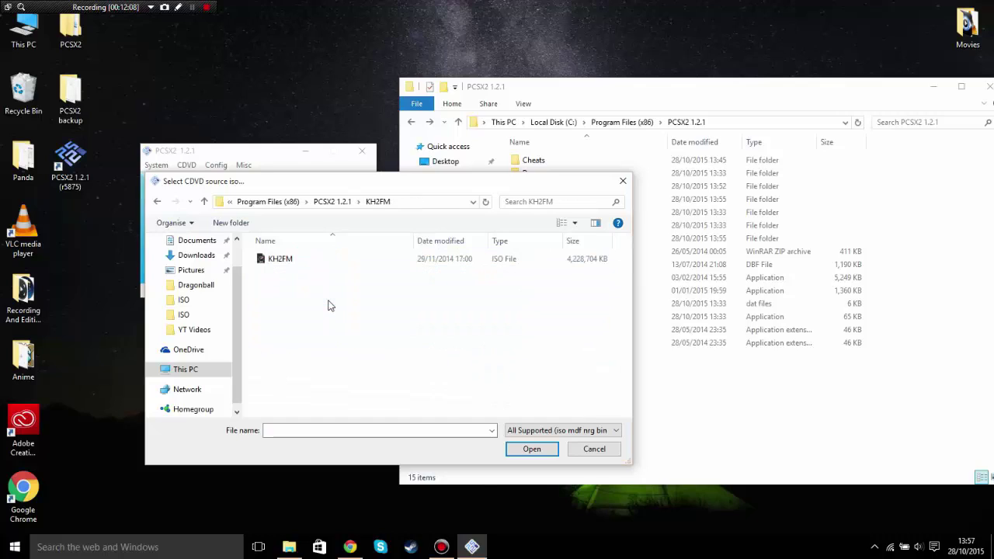
{"action": "left_click", "coordinate": [309, 262]}
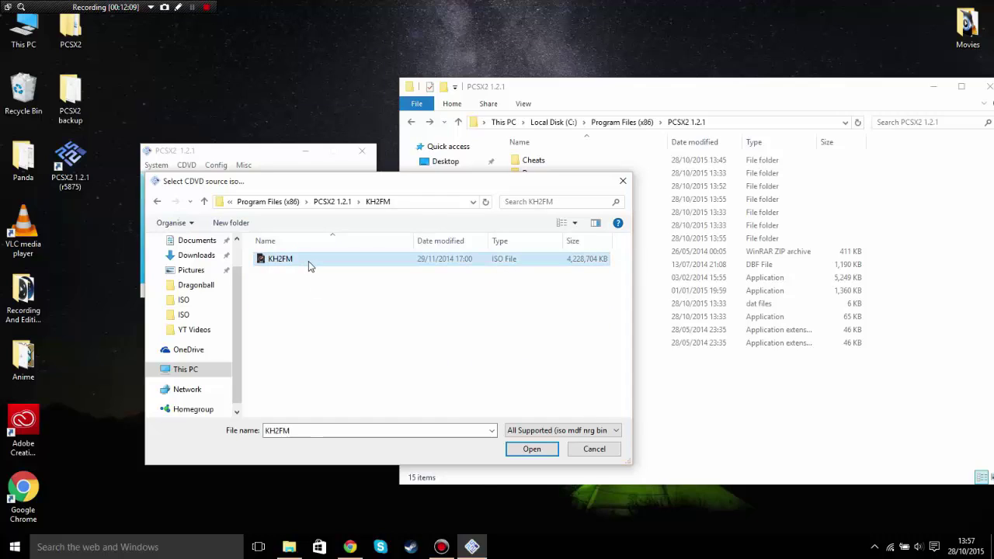
{"action": "left_click", "coordinate": [542, 455]}
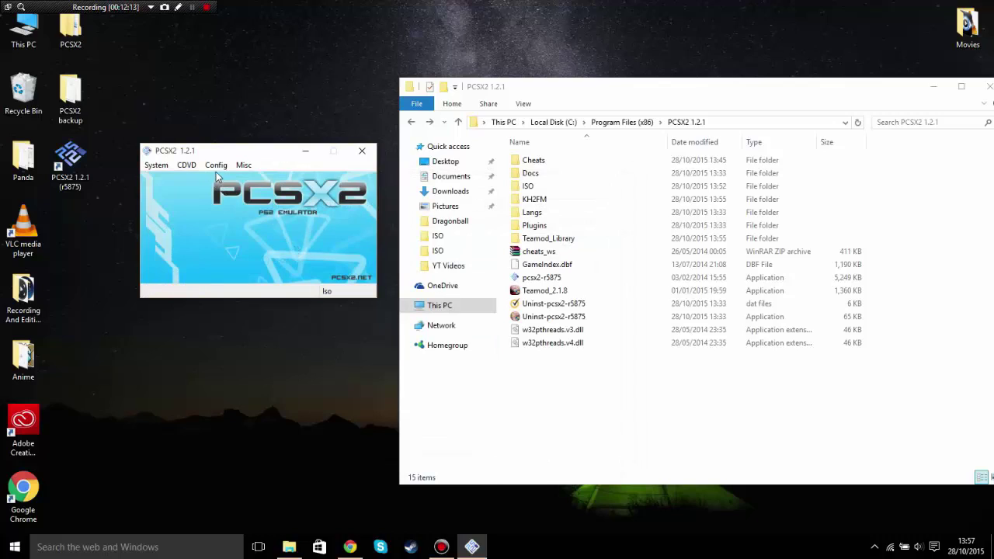
{"action": "left_click", "coordinate": [186, 165]}
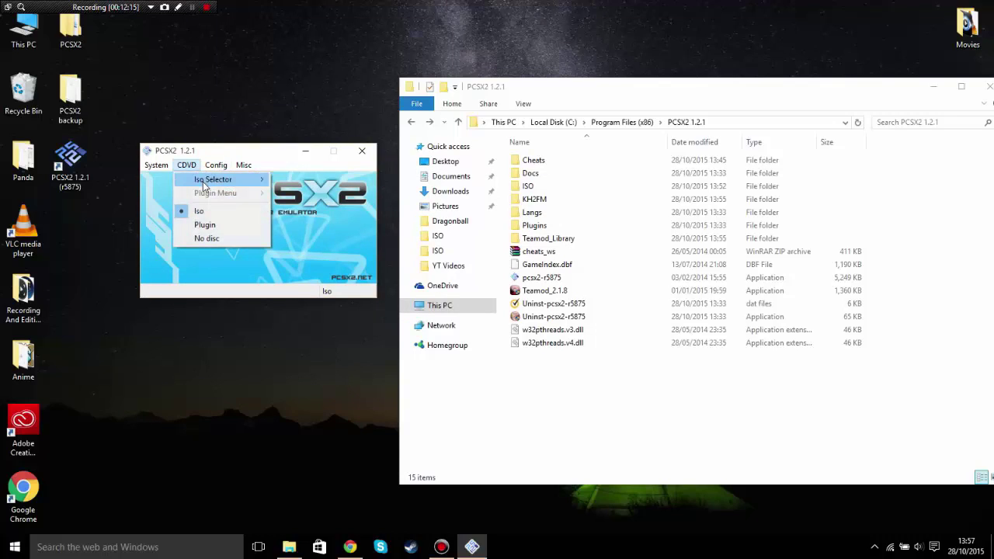
{"action": "mouse_move", "coordinate": [215, 166]}
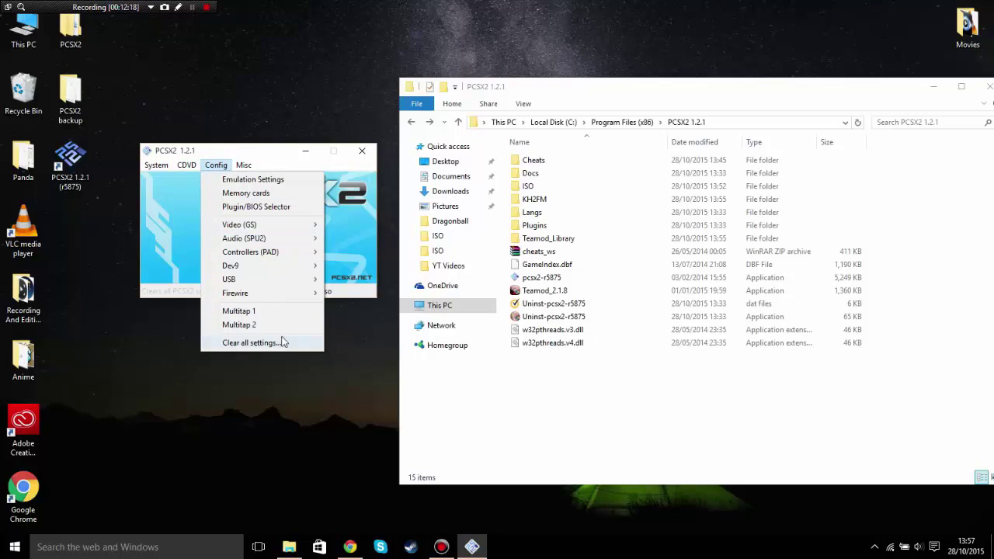
{"action": "left_click", "coordinate": [173, 244]}
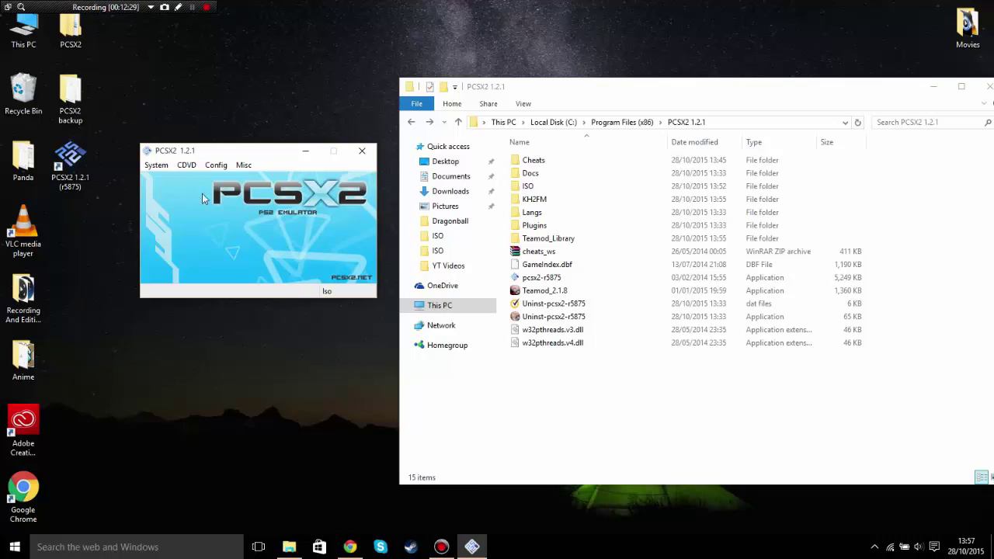
Step: Open the PCSX2 folder inside Documents to show where the memcards folder is stored
{"action": "left_click", "coordinate": [225, 165]}
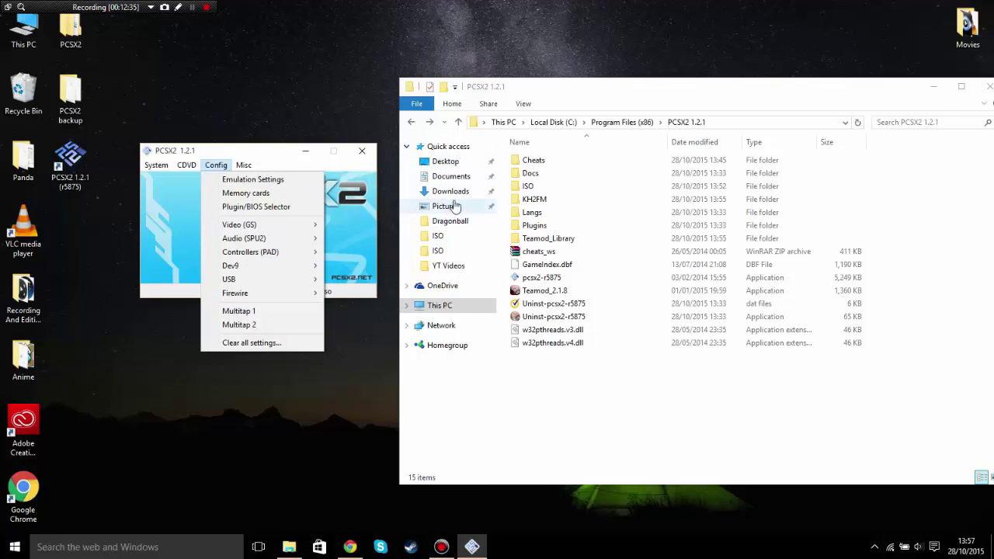
{"action": "left_click", "coordinate": [451, 177]}
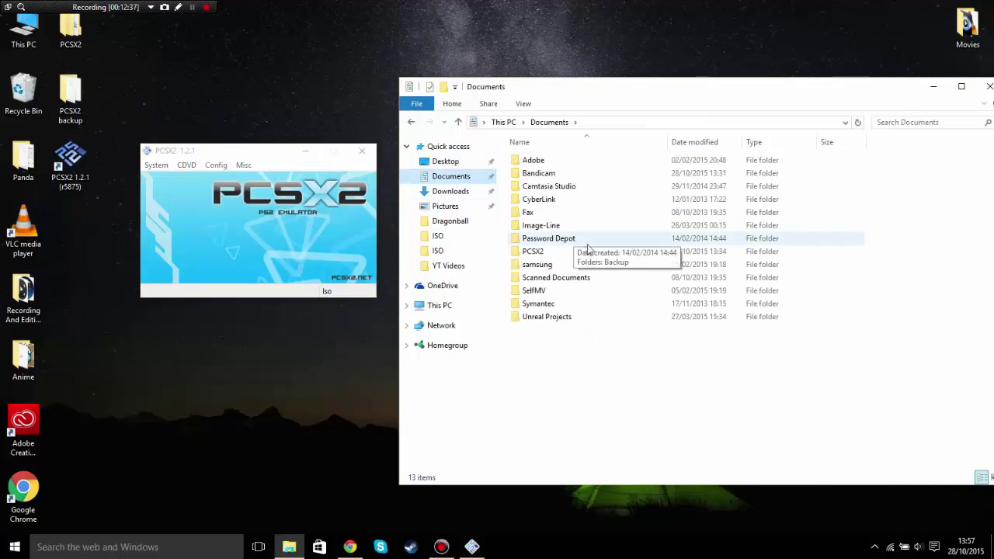
{"action": "double_click", "coordinate": [583, 256]}
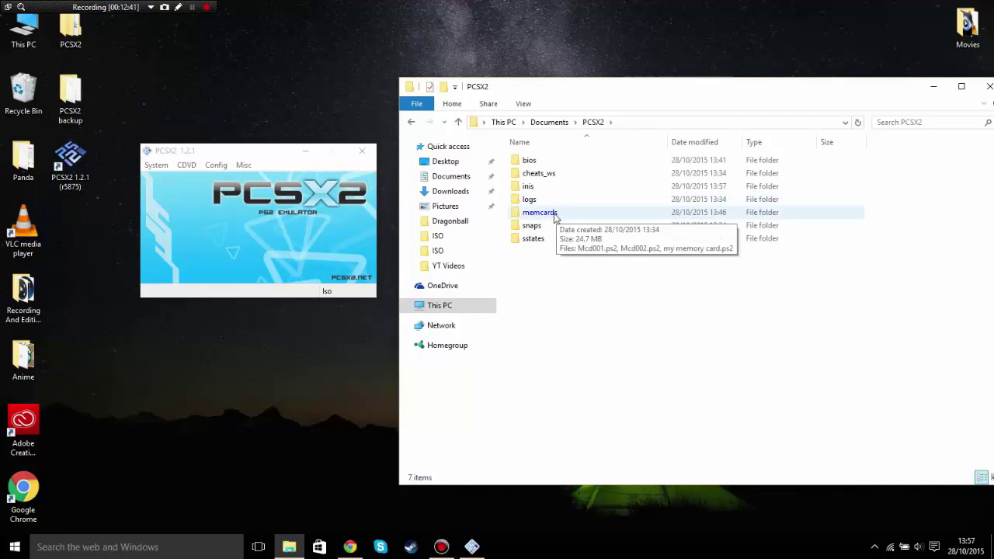
{"action": "left_click", "coordinate": [217, 164]}
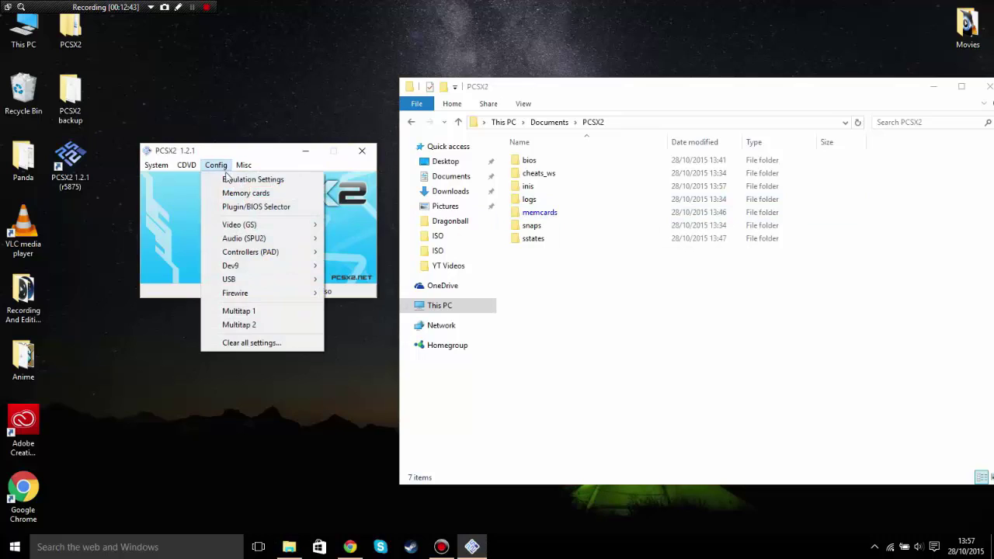
{"action": "left_click", "coordinate": [241, 179]}
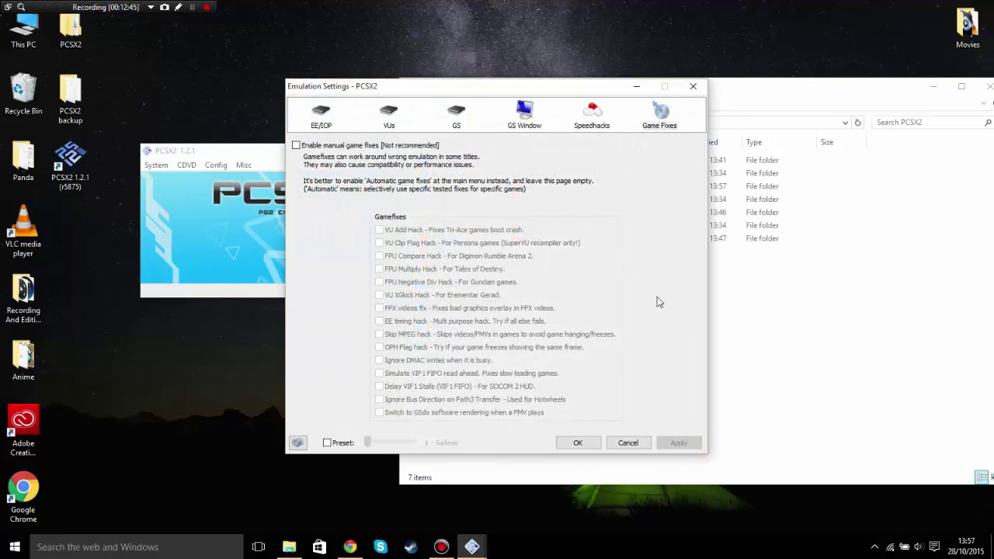
{"action": "left_click", "coordinate": [629, 443]}
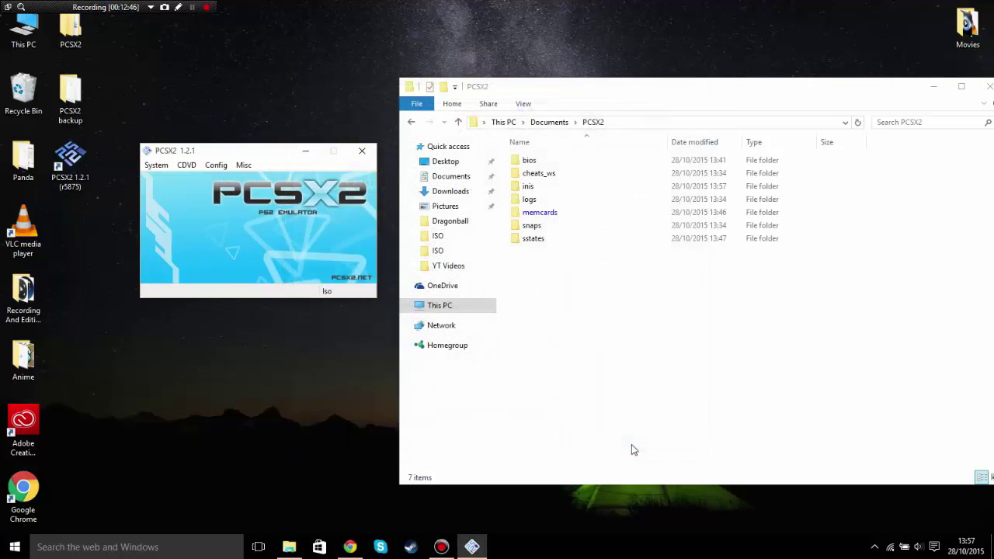
Step: Review the cards assigned to Port-1 and Port-2 in the MemoryCard Manager, Mcd001.ps2 and Mcd002.ps2, and confirm the dialog
{"action": "left_click", "coordinate": [220, 170]}
{"action": "left_click", "coordinate": [233, 193]}
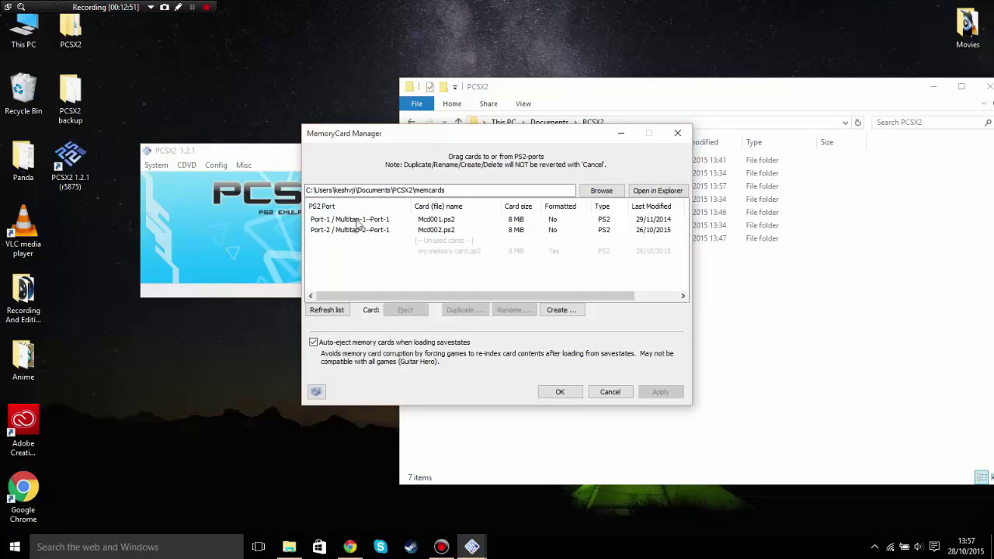
{"action": "left_click", "coordinate": [354, 220]}
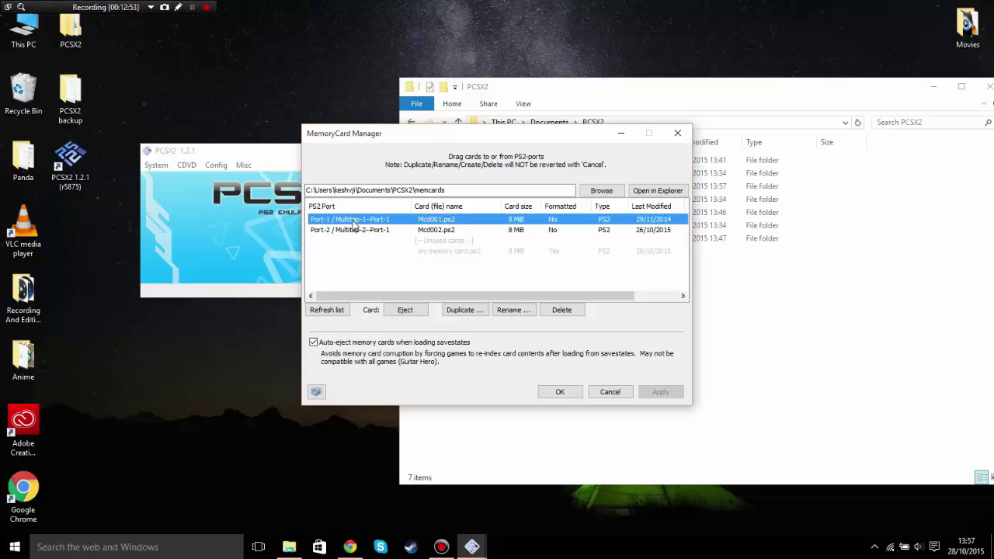
{"action": "left_click", "coordinate": [354, 230]}
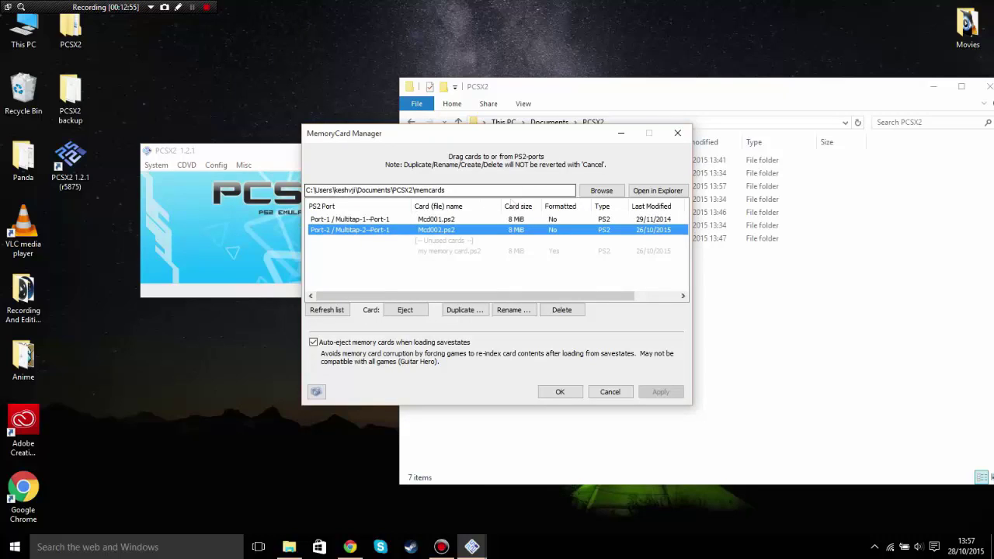
{"action": "left_click", "coordinate": [440, 271]}
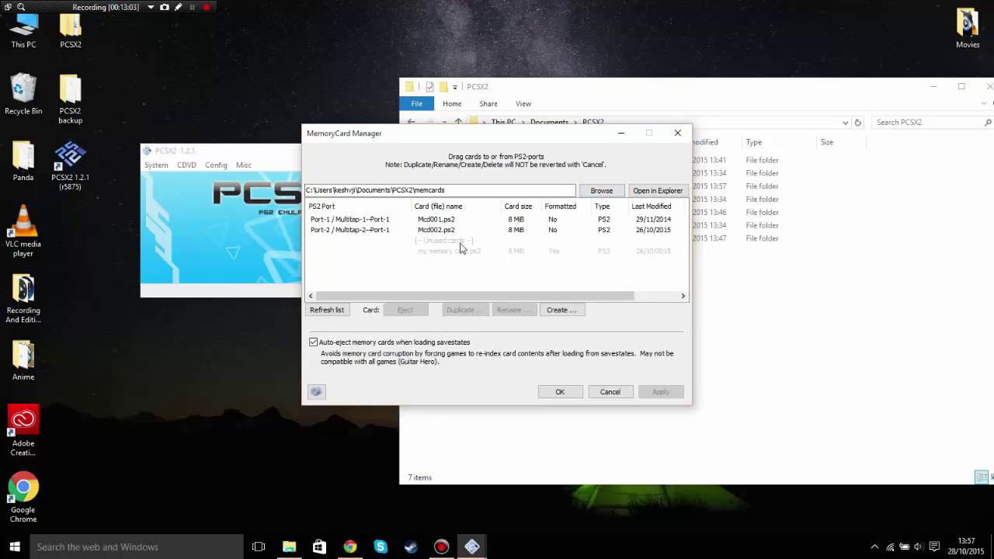
{"action": "left_click", "coordinate": [347, 220]}
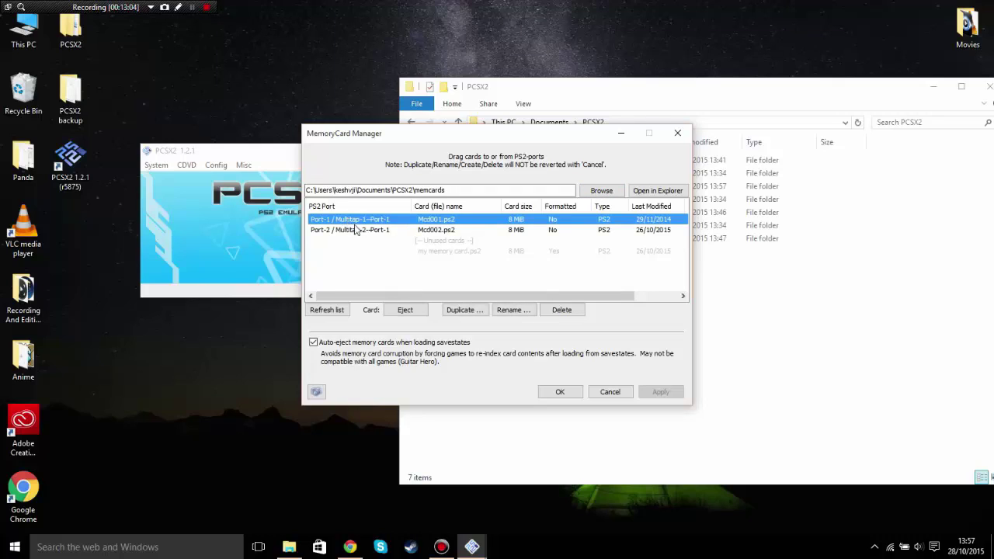
{"action": "left_click", "coordinate": [559, 393]}
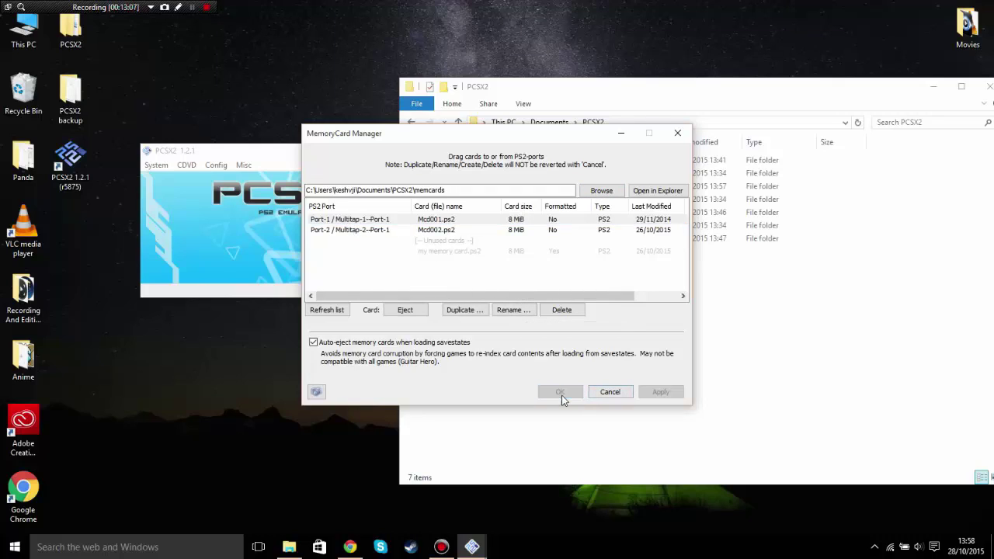
Step: Select KH2FM.iso as the disc image, boot it with the fast CDVD option and reposition the game window on the desktop
{"action": "left_click", "coordinate": [184, 167]}
{"action": "mouse_move", "coordinate": [200, 178]}
{"action": "left_click", "coordinate": [280, 178]}
{"action": "left_click", "coordinate": [216, 165]}
{"action": "mouse_move", "coordinate": [219, 181]}
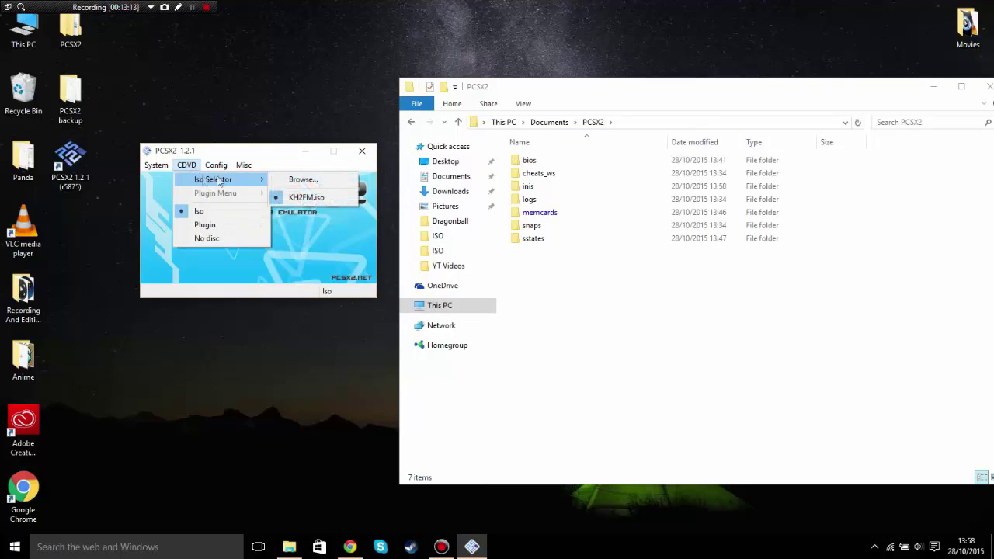
{"action": "left_click", "coordinate": [305, 197]}
{"action": "left_click", "coordinate": [156, 165]}
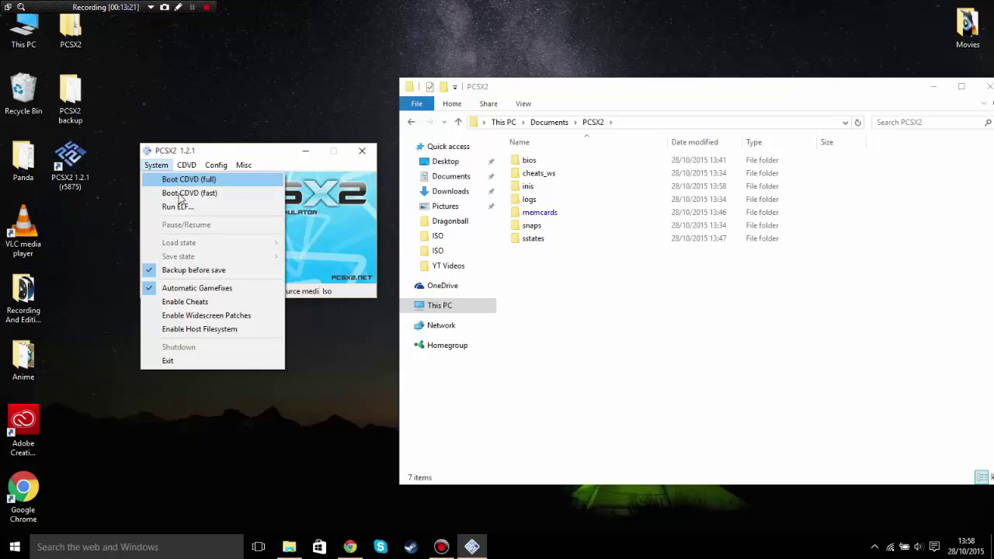
{"action": "left_click", "coordinate": [179, 194]}
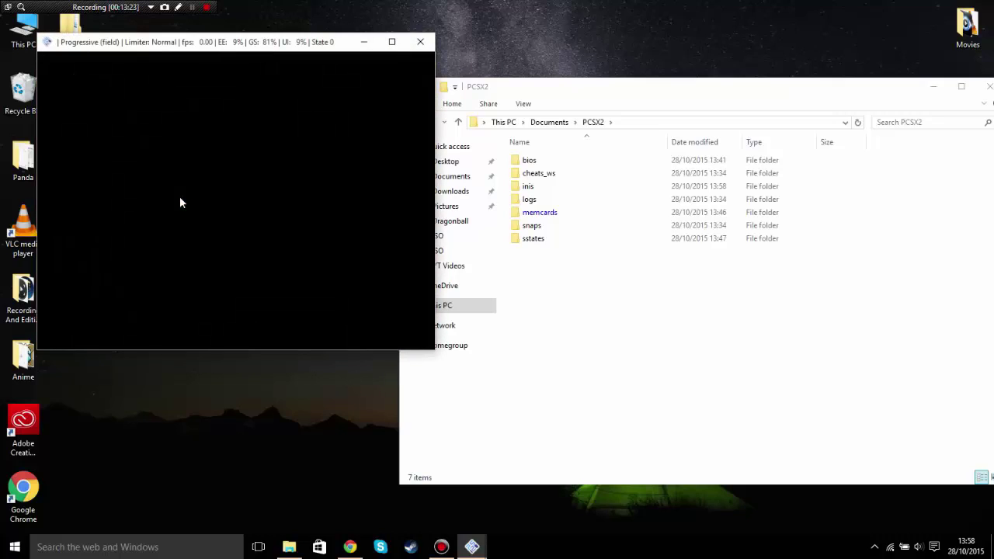
{"action": "left_click_drag", "start_coordinate": [215, 49], "coordinate": [249, 93]}
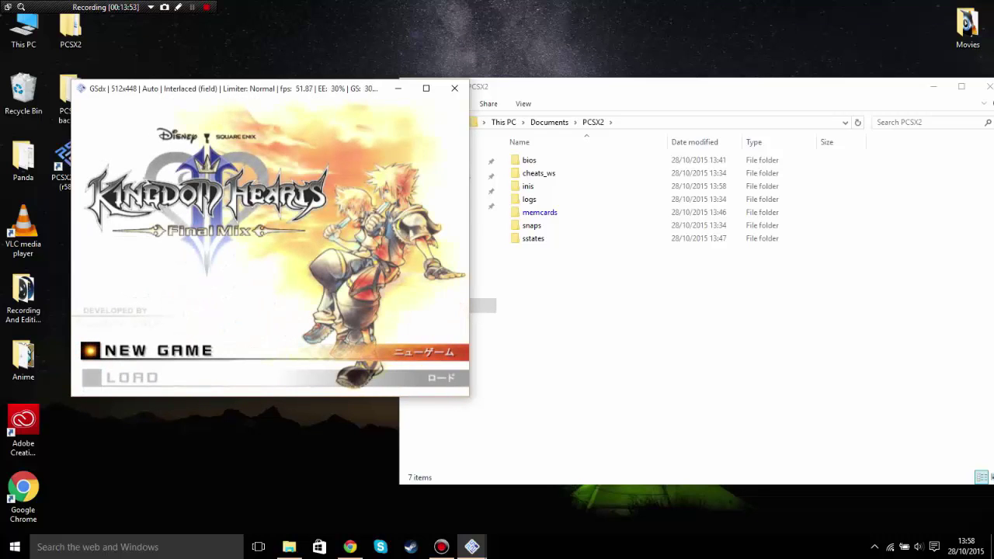
Step: Open the game's Load screen to check Memory Card 1 and return to the title screen
{"action": "key", "text": "Down"}
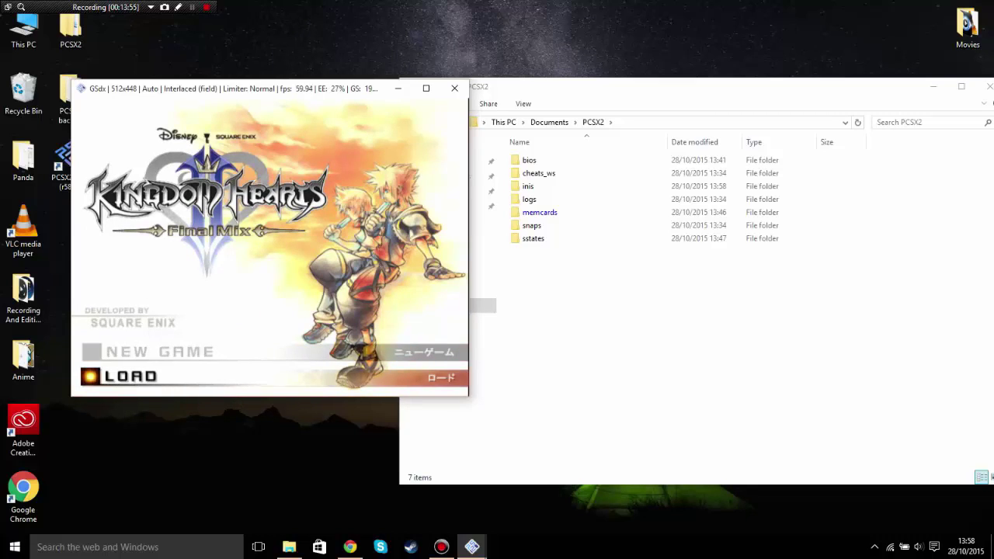
{"action": "key", "text": "Return"}
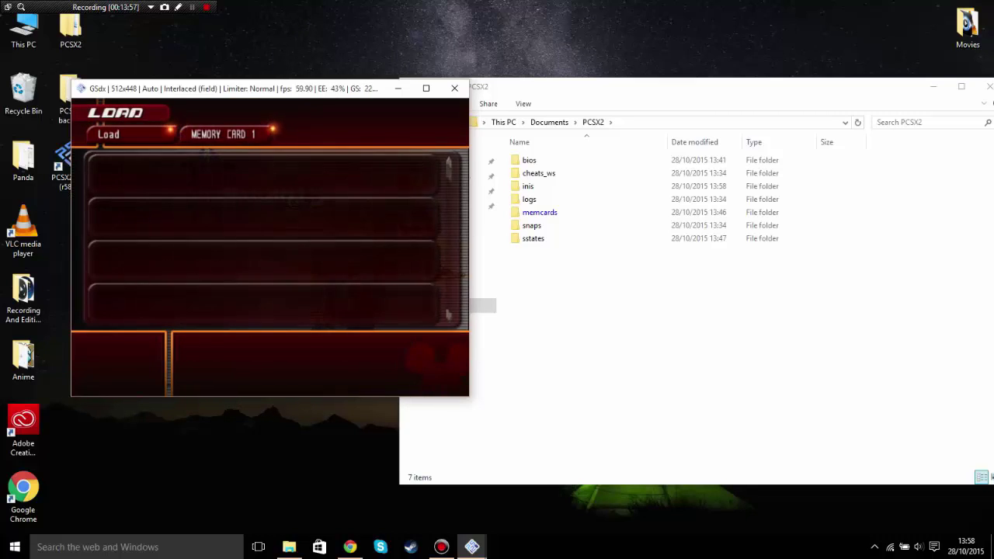
{"action": "key", "text": "BackSpace"}
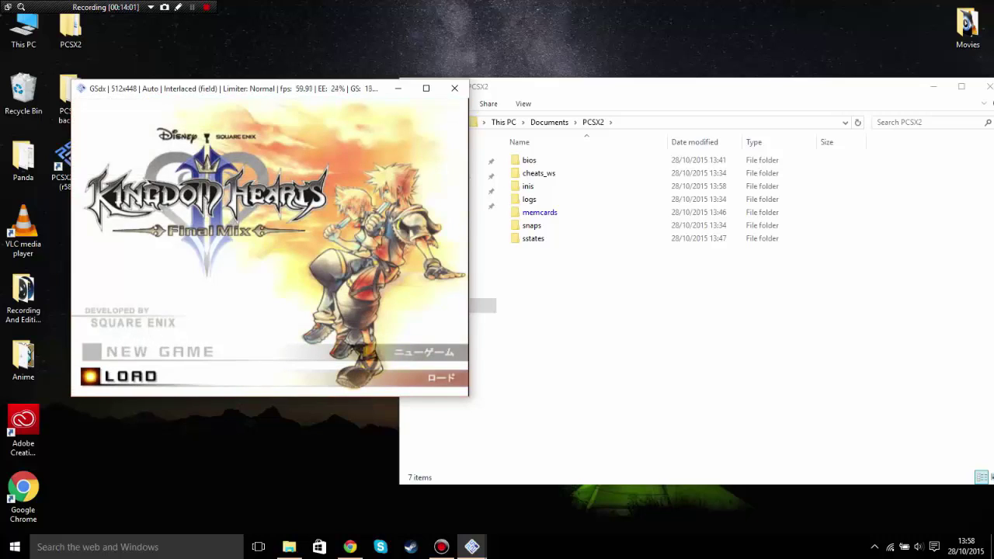
Step: Start a new game of Kingdom Hearts II Final Mix in Critical mode
{"action": "key", "text": "Up"}
{"action": "key", "text": "Return"}
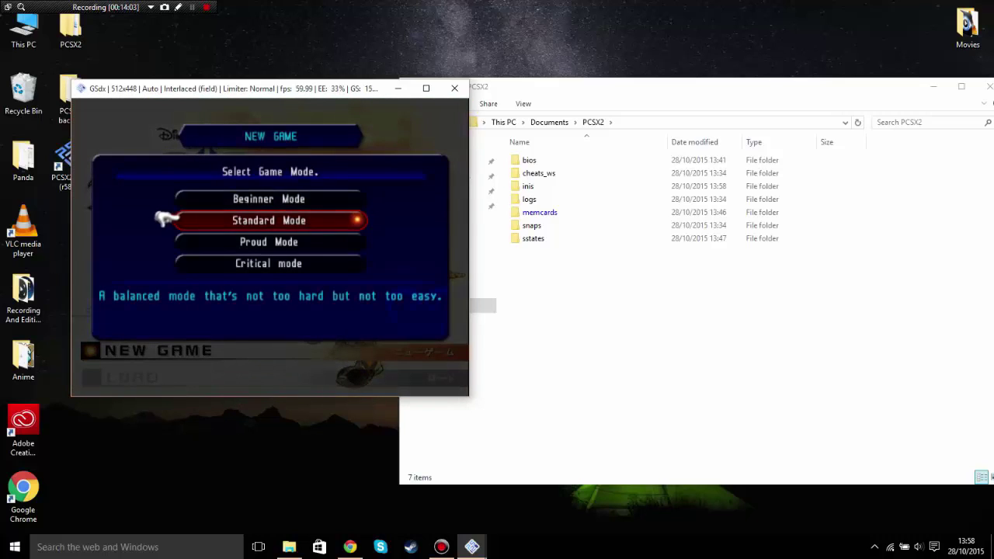
{"action": "key", "text": "Down"}
{"action": "key", "text": "Down"}
{"action": "key", "text": "Return"}
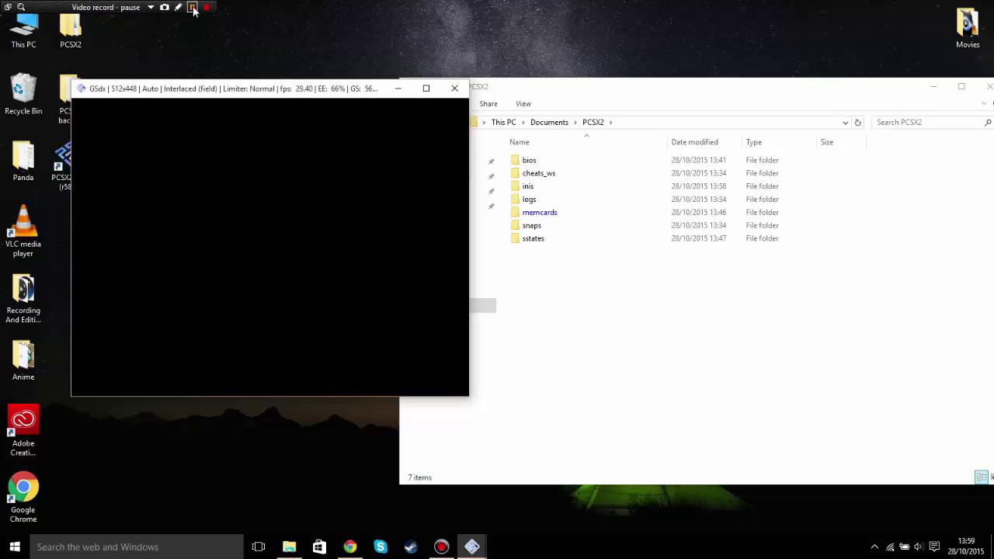
{"action": "left_click", "coordinate": [193, 8]}
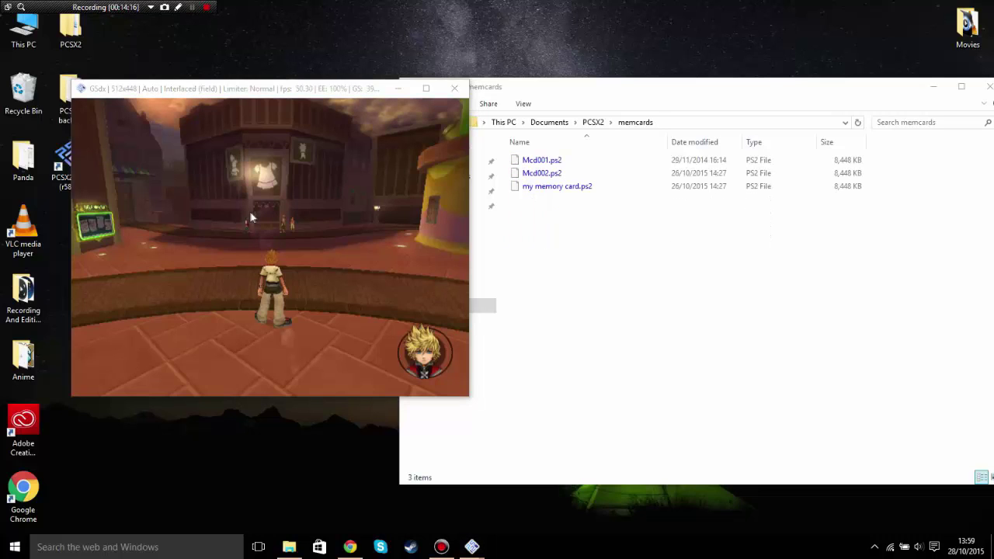
Step: Run the character across the plaza towards the people outside the shop to test the movement controls
{"action": "left_click", "coordinate": [249, 218]}
{"action": "key", "text": "w"}
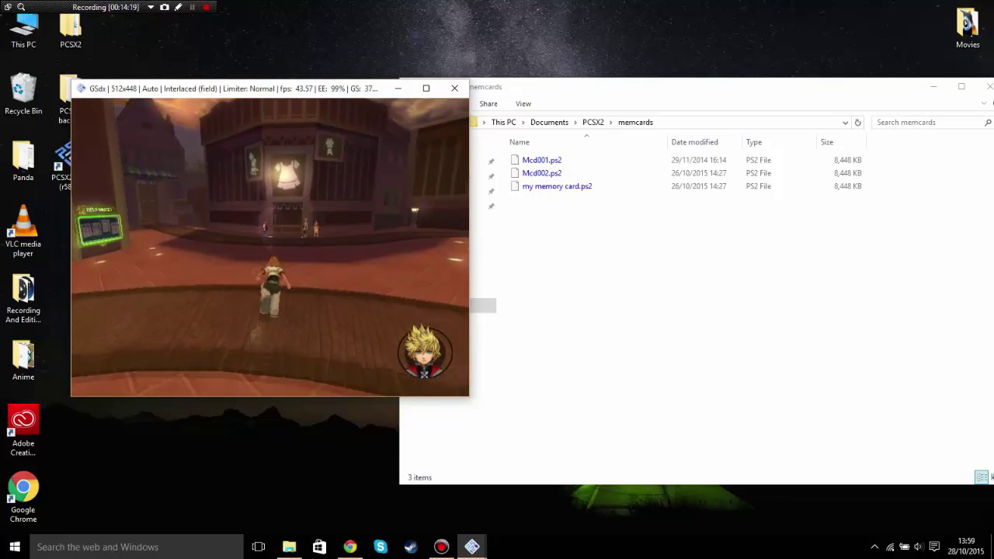
{"action": "key", "text": "a"}
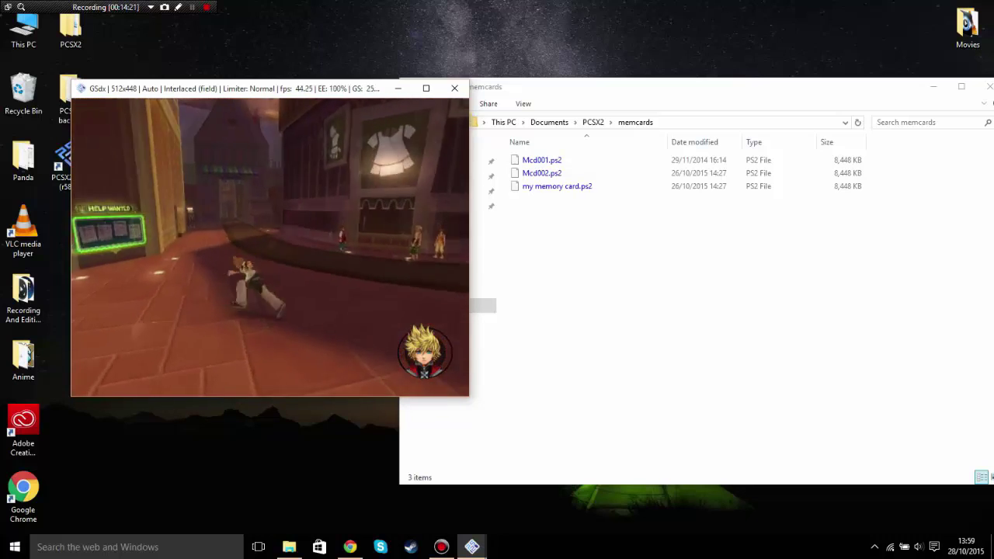
{"action": "key", "text": "w"}
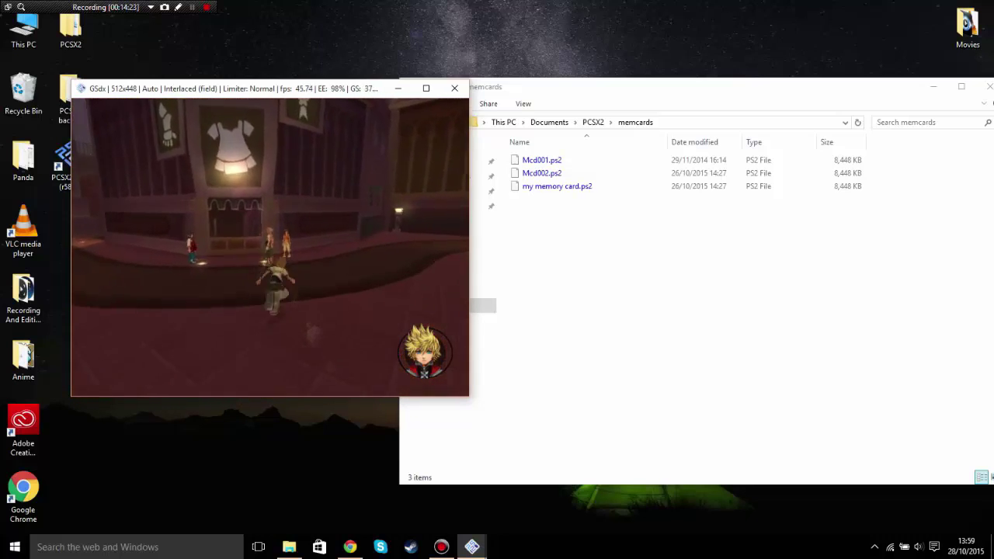
{"action": "key", "text": "s"}
{"action": "key", "text": "w"}
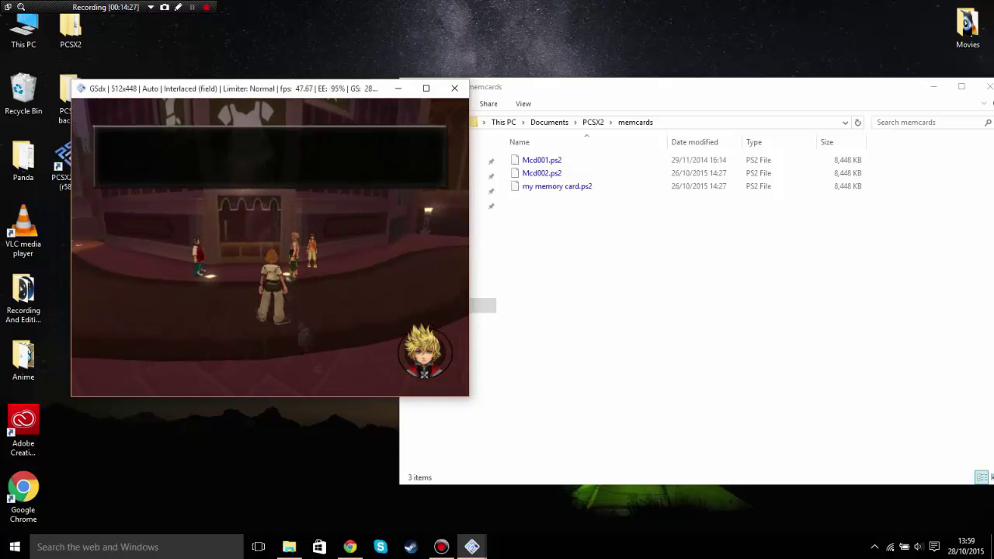
Step: Advance through the game's dialogue and scenes and use the Talk command at the shop front
{"action": "key", "text": "Return"}
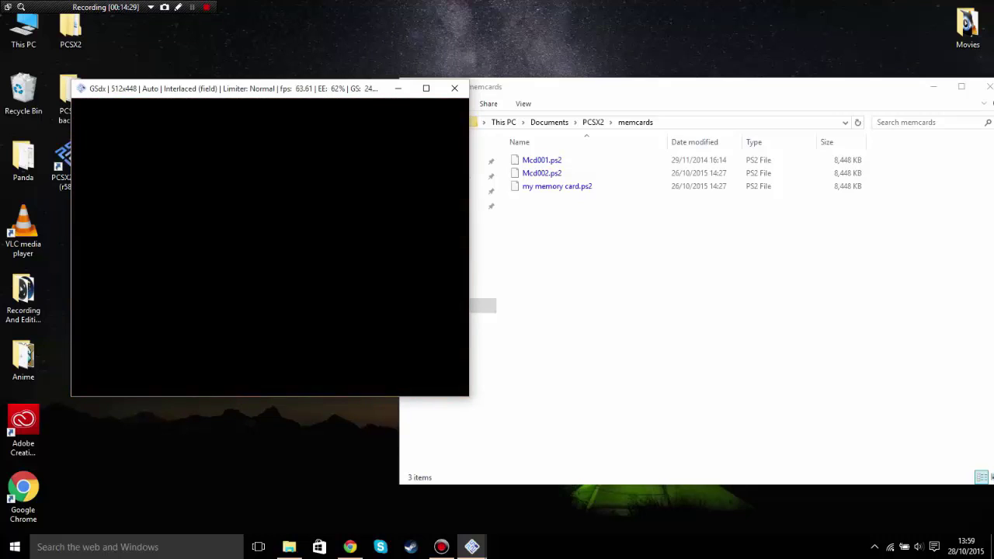
{"action": "key", "text": "Return"}
{"action": "key", "text": "Return"}
{"action": "key", "text": "Return"}
{"action": "key", "text": "Down"}
{"action": "key", "text": "Return"}
{"action": "key", "text": "Return"}
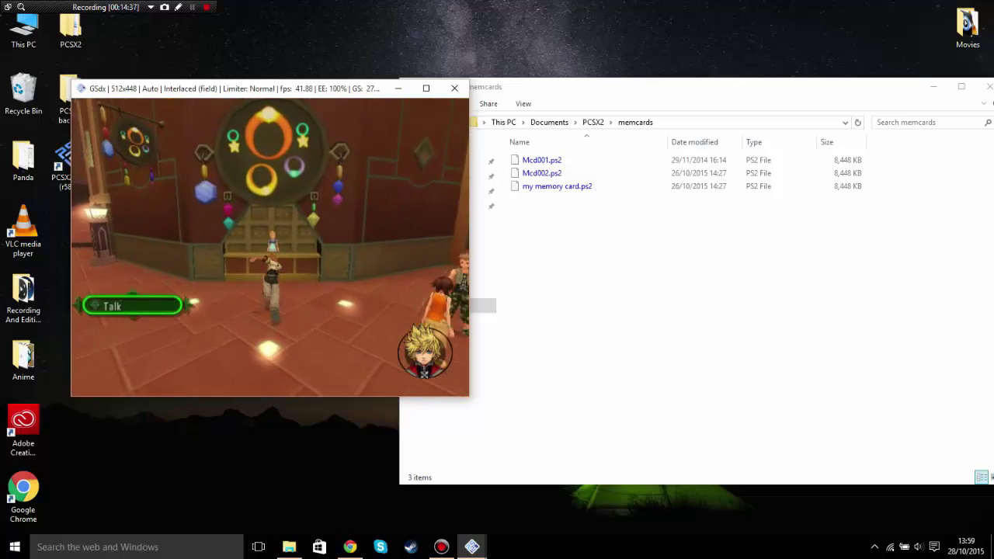
{"action": "key", "text": "Return"}
{"action": "key", "text": "Return"}
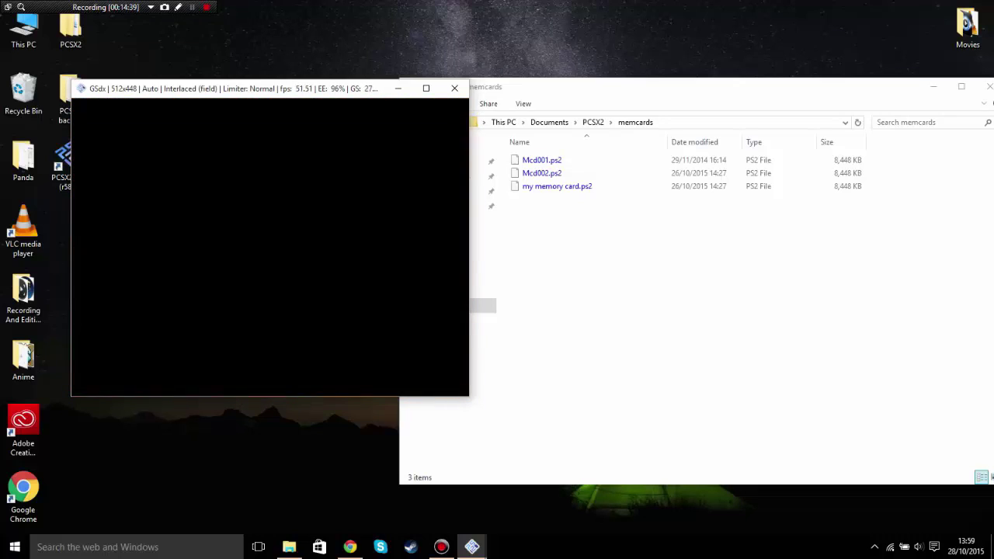
Step: Leave the running game, close the emulator and close the memcards folder window
{"action": "key", "text": "Escape"}
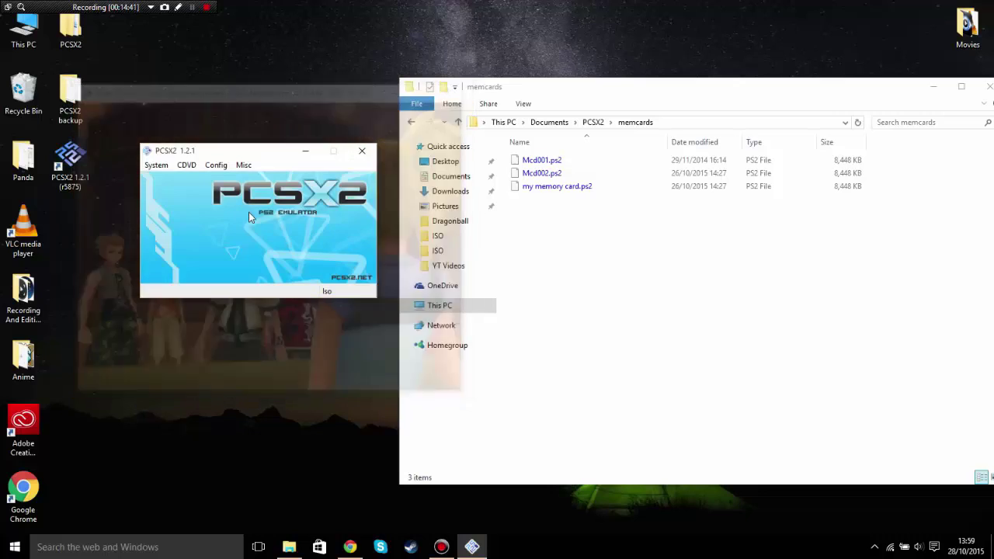
{"action": "left_click", "coordinate": [639, 298]}
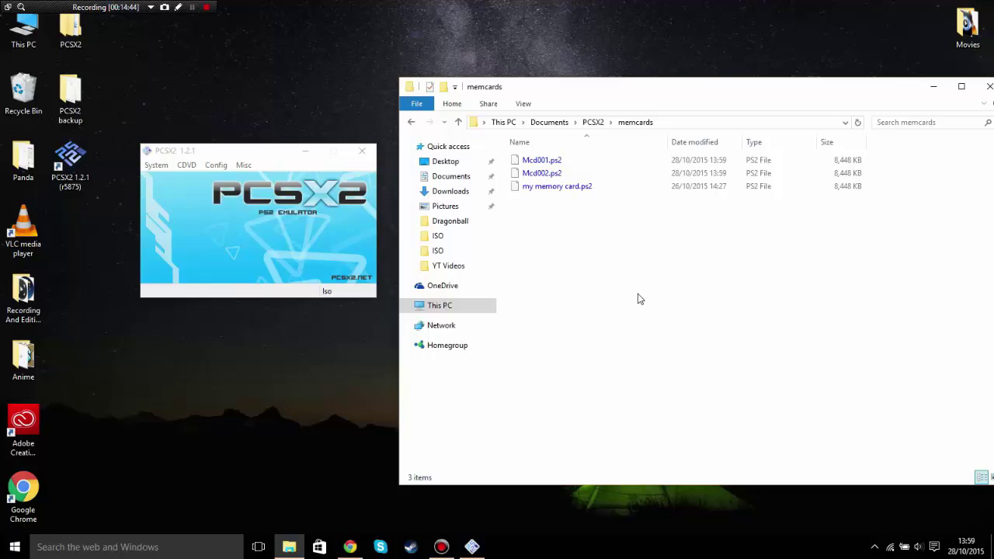
{"action": "left_click", "coordinate": [362, 151]}
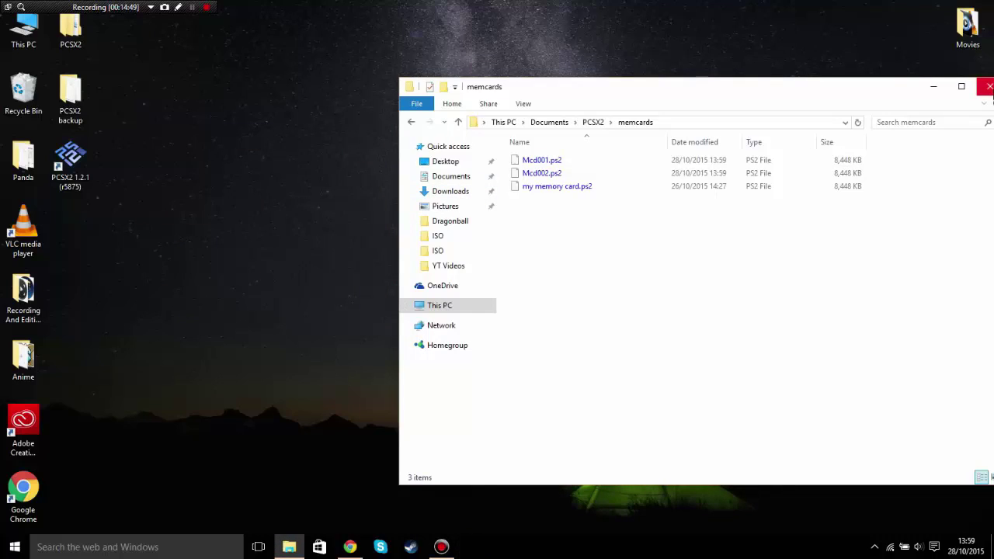
{"action": "left_click", "coordinate": [989, 87]}
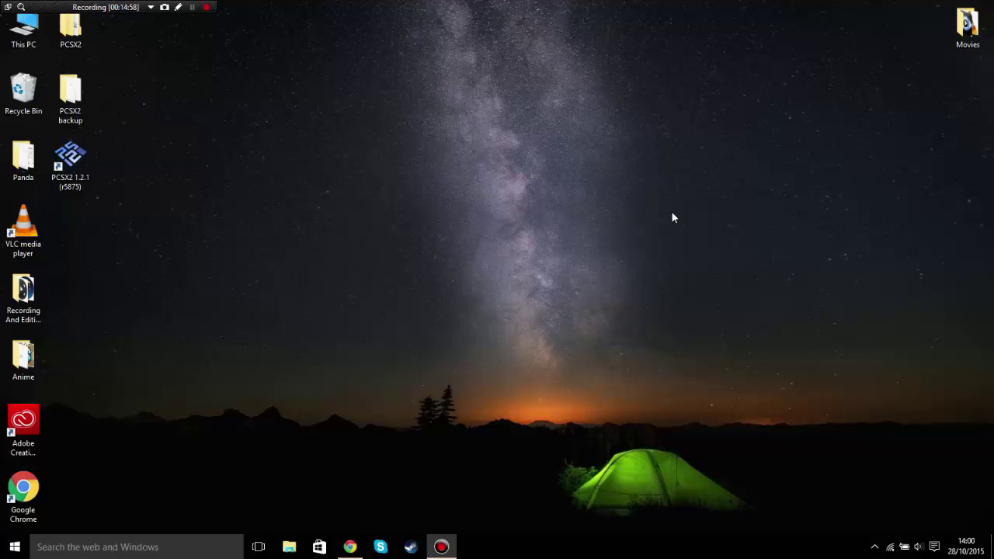
{"action": "left_click", "coordinate": [206, 7]}
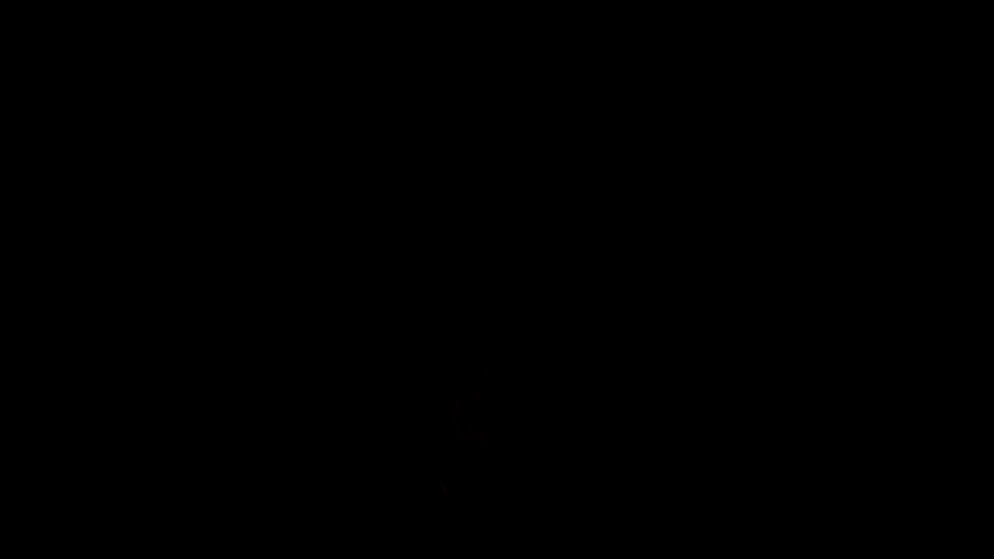